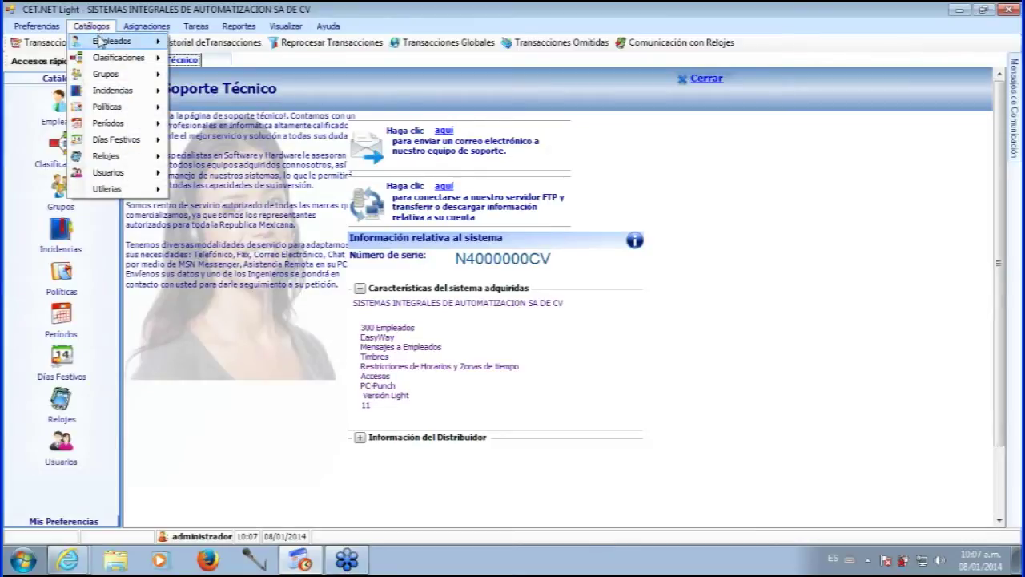
- Open the Empleados catalogue and position its window beside the Catálogos panel
mouse_move(103, 42)
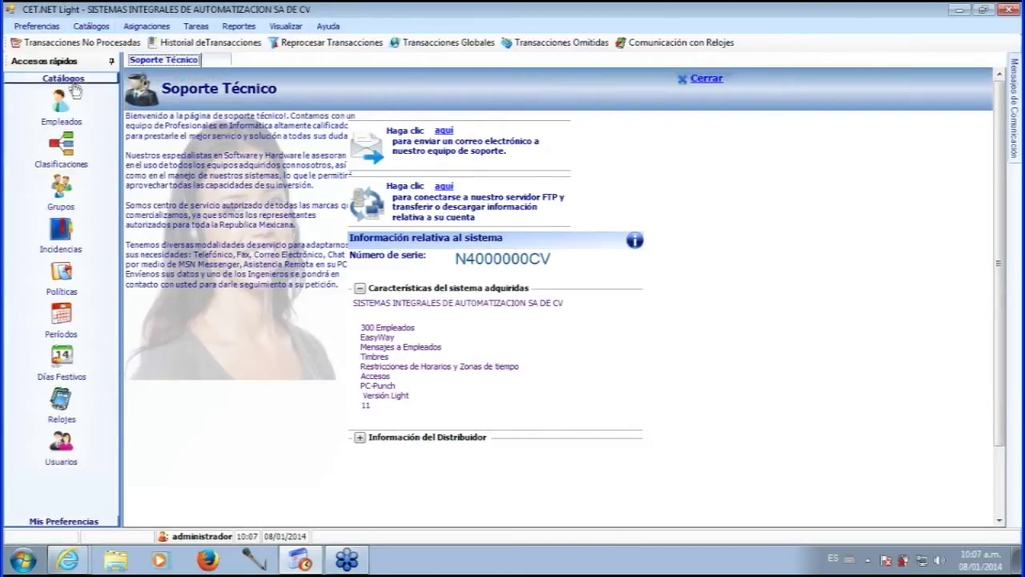
left_click(64, 108)
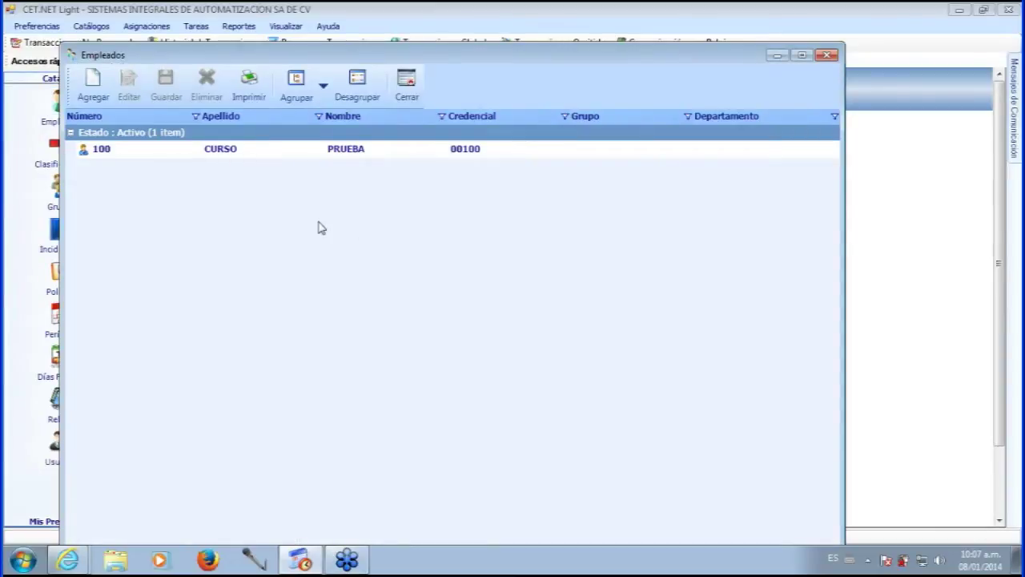
left_click_drag(443, 63, 507, 28)
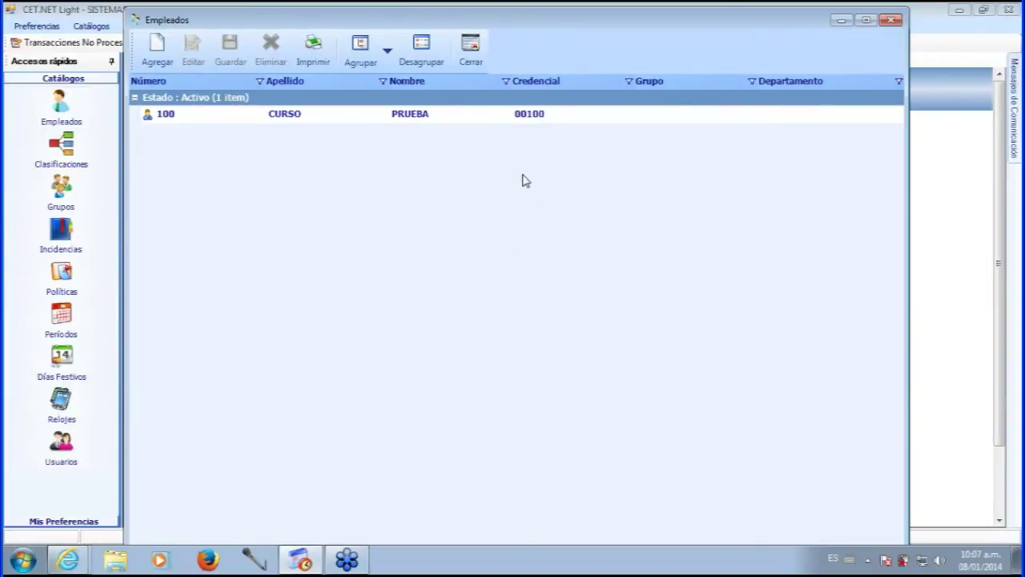
left_click_drag(504, 27, 503, 31)
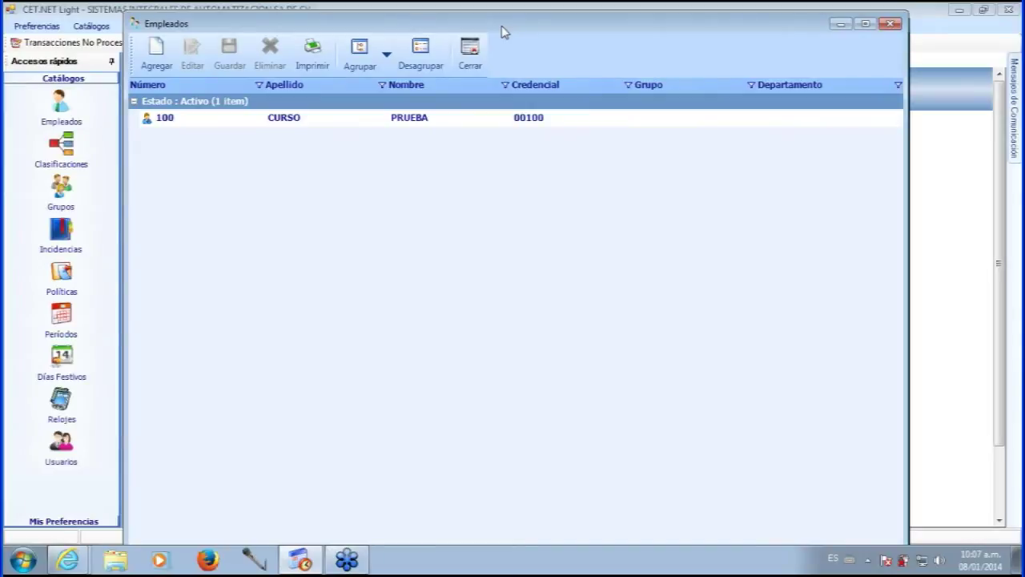
mouse_move(503, 32)
left_mouse_down()
mouse_move(497, 40)
mouse_move(511, 31)
left_mouse_up()
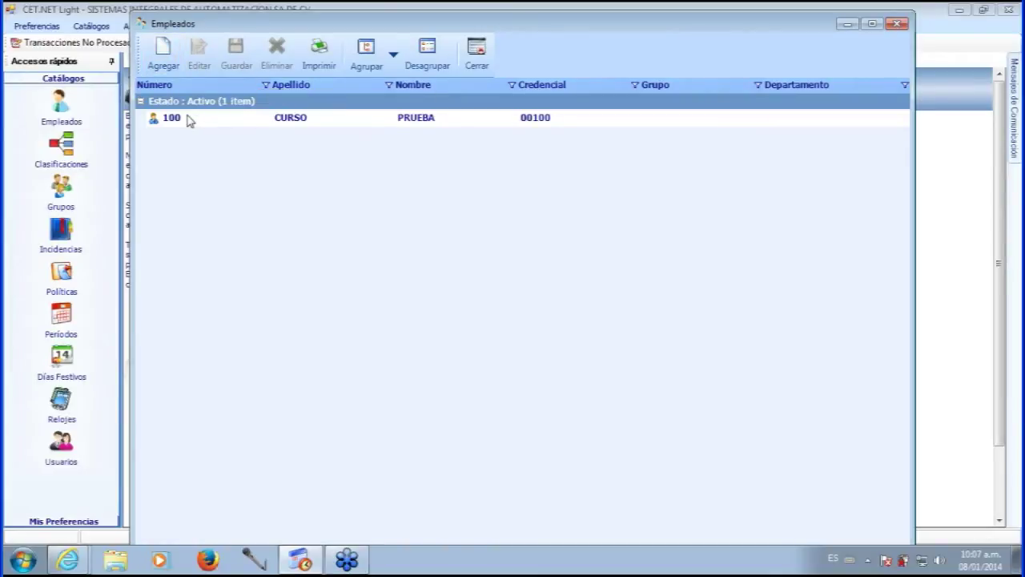
left_click(189, 119)
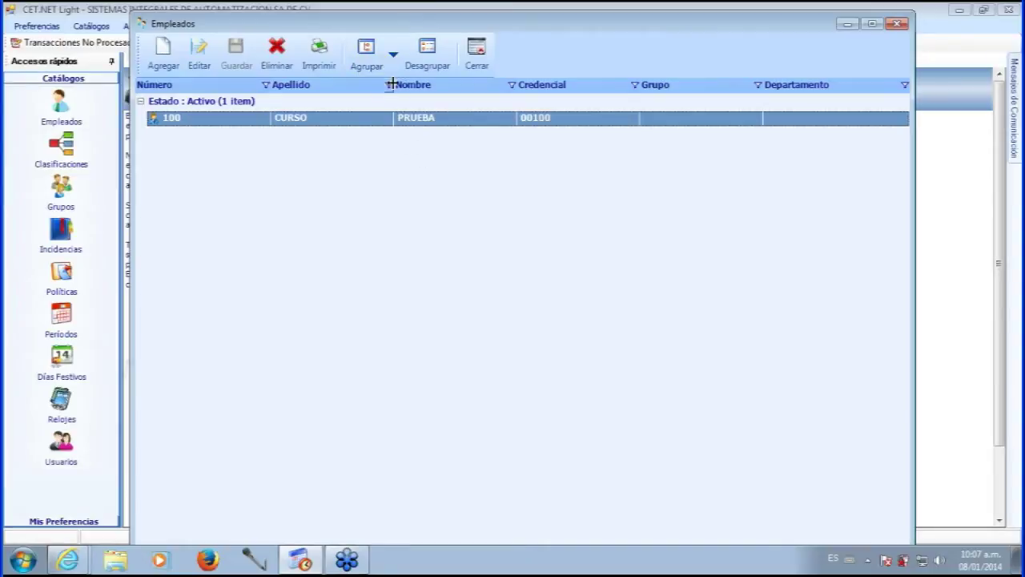
left_click(393, 54)
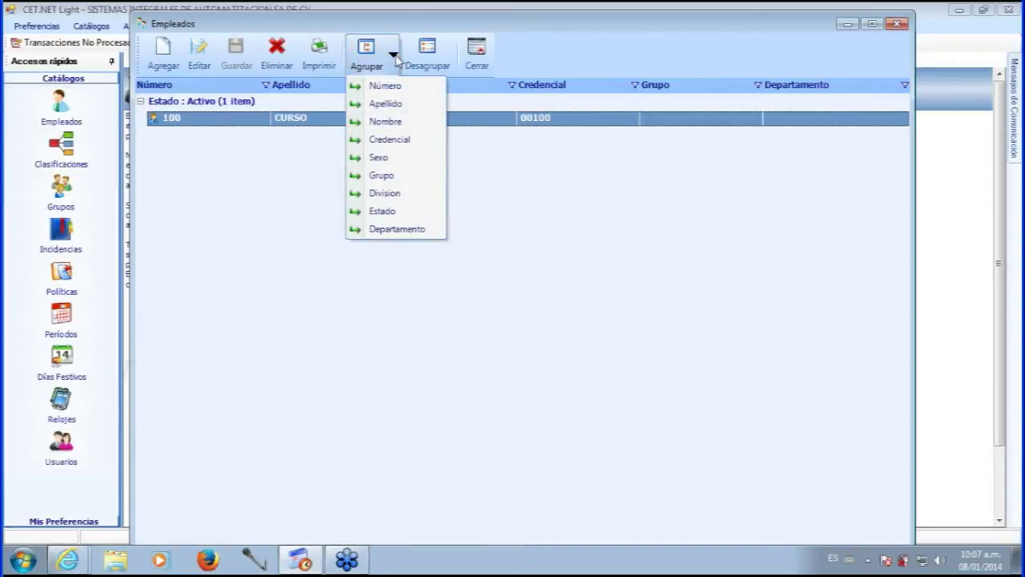
left_click(418, 50)
left_click(394, 56)
left_click(494, 158)
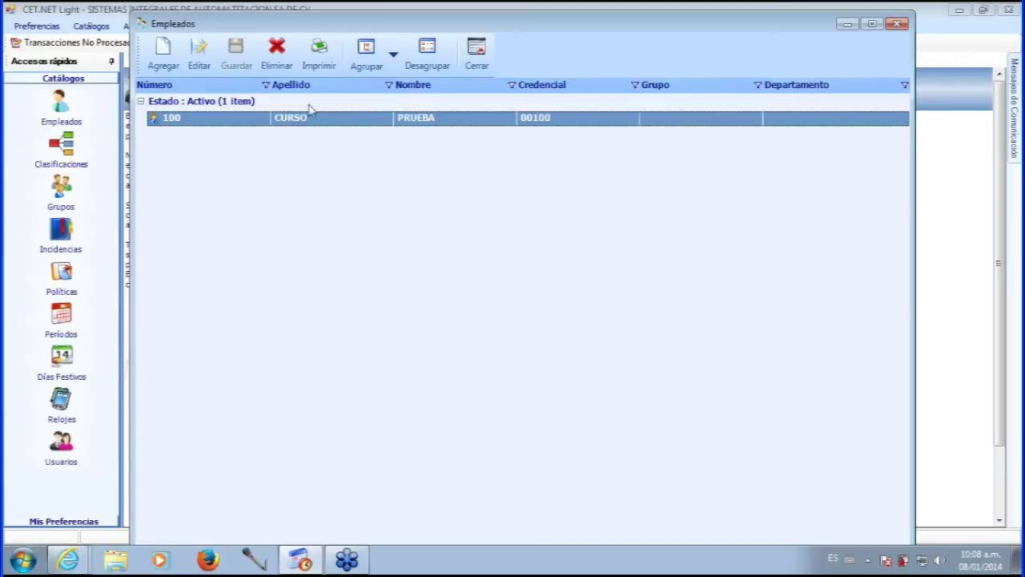
left_click(390, 58)
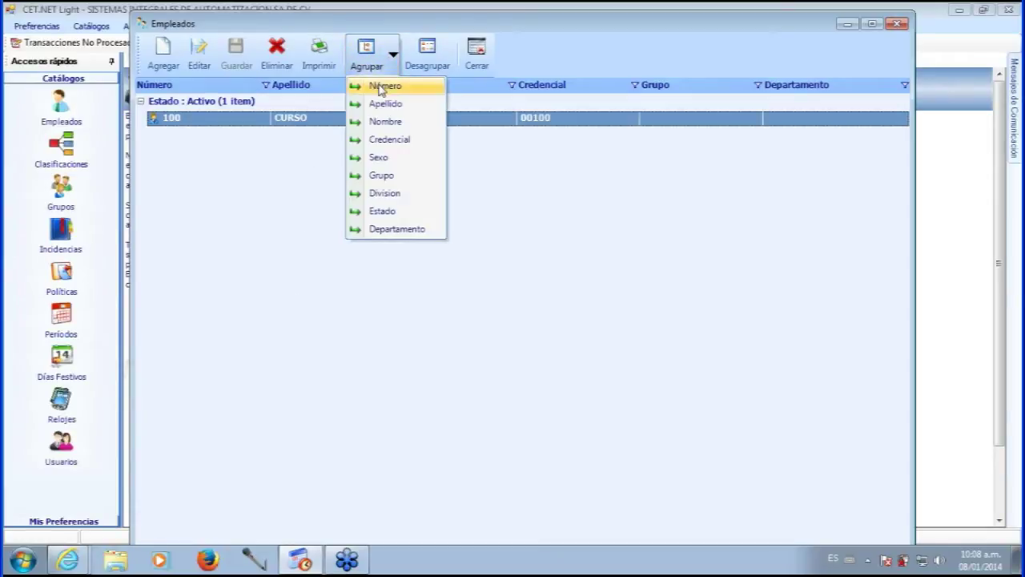
left_click(380, 70)
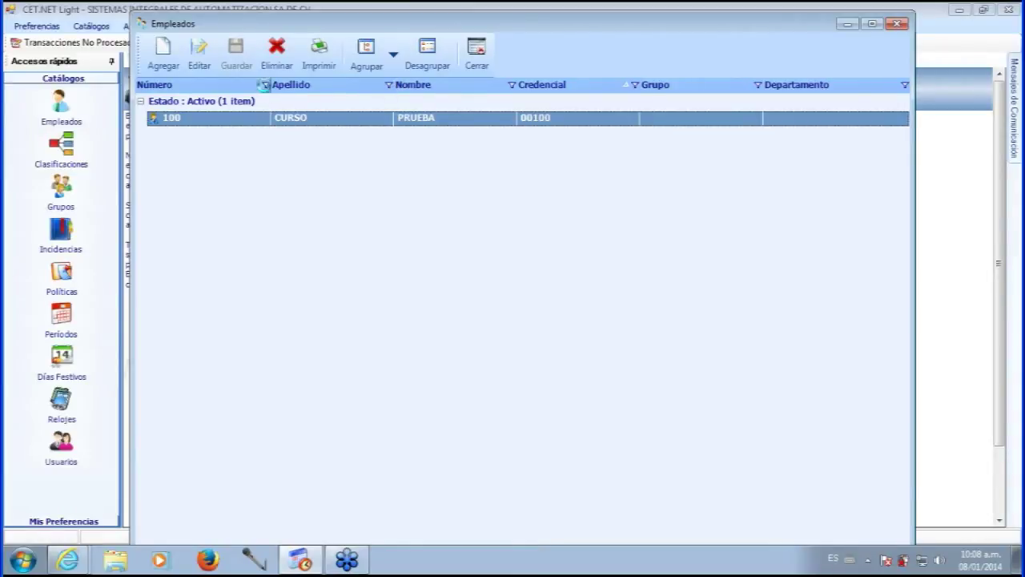
left_click(265, 85)
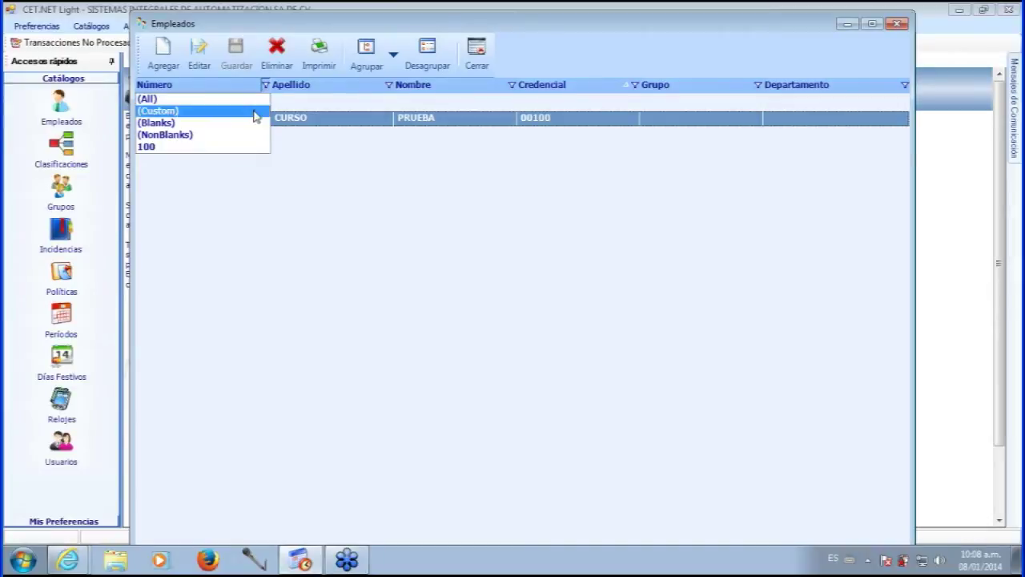
left_click(249, 150)
left_click(388, 85)
left_click(389, 86)
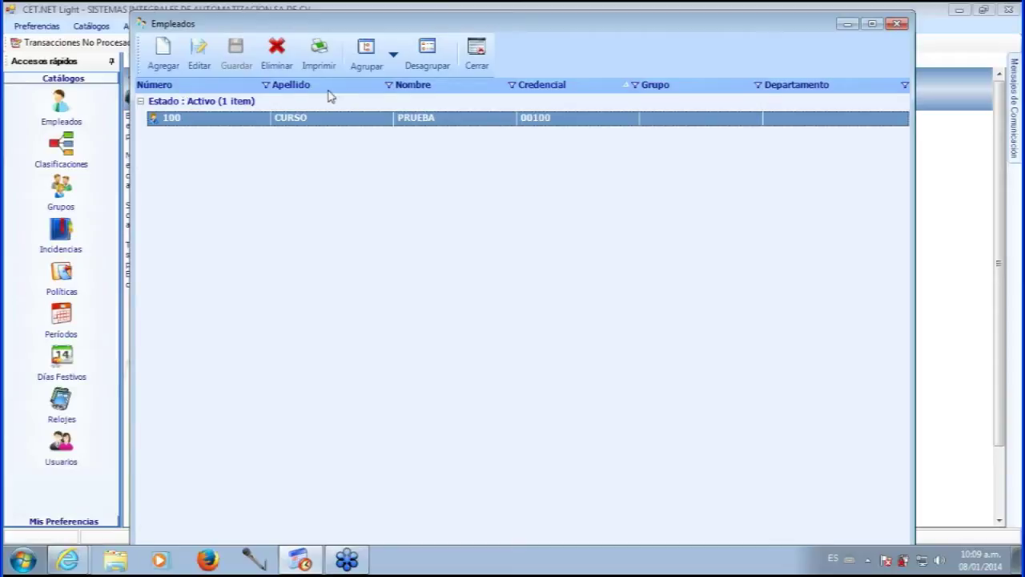
left_click(423, 86)
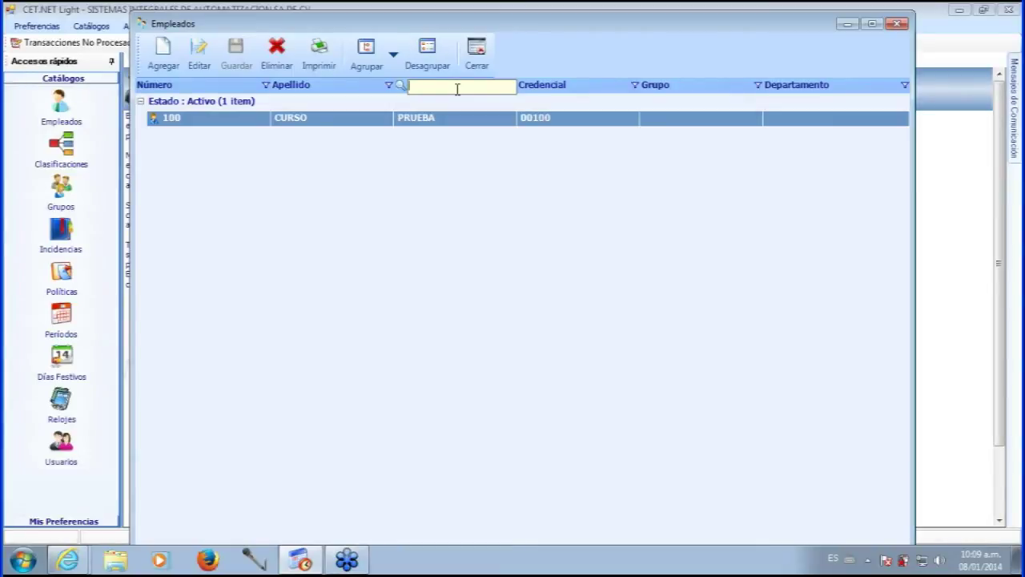
type("pr")
key("BackSpace")
key("BackSpace")
left_click(454, 164)
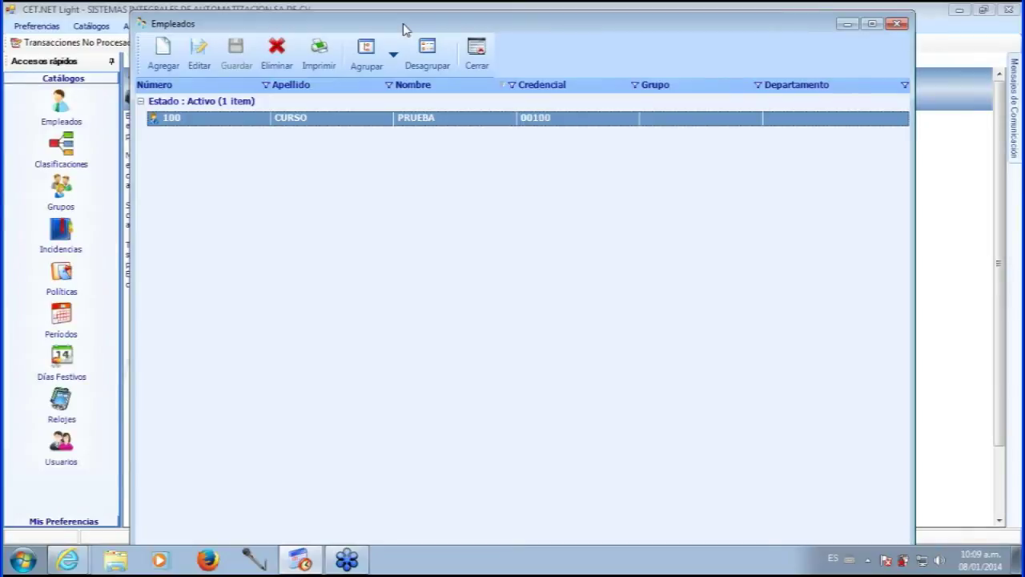
left_click_drag(404, 29, 400, 30)
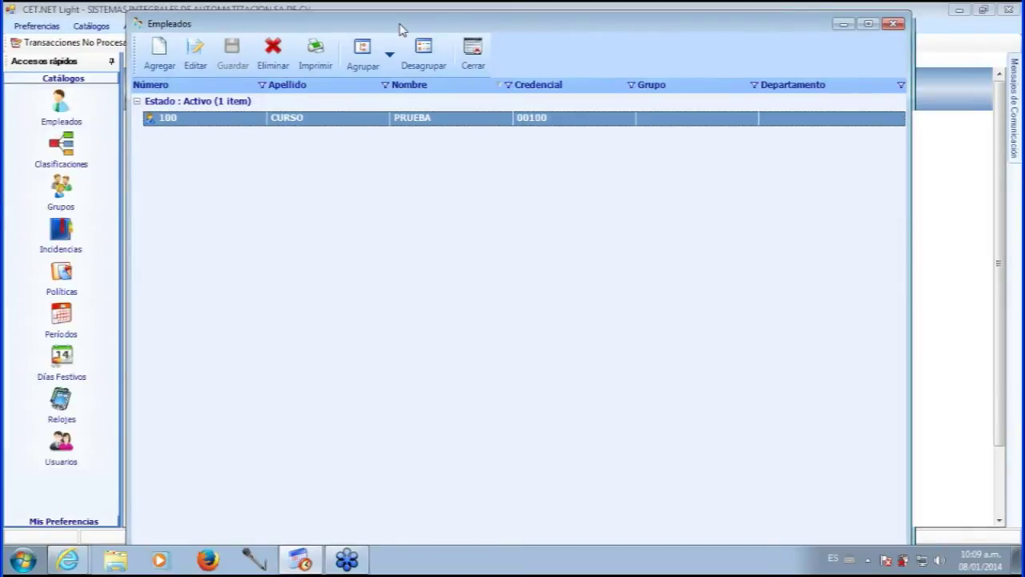
- Open a blank new-employee form with Agregar, defaulting to Activo status
left_click(163, 56)
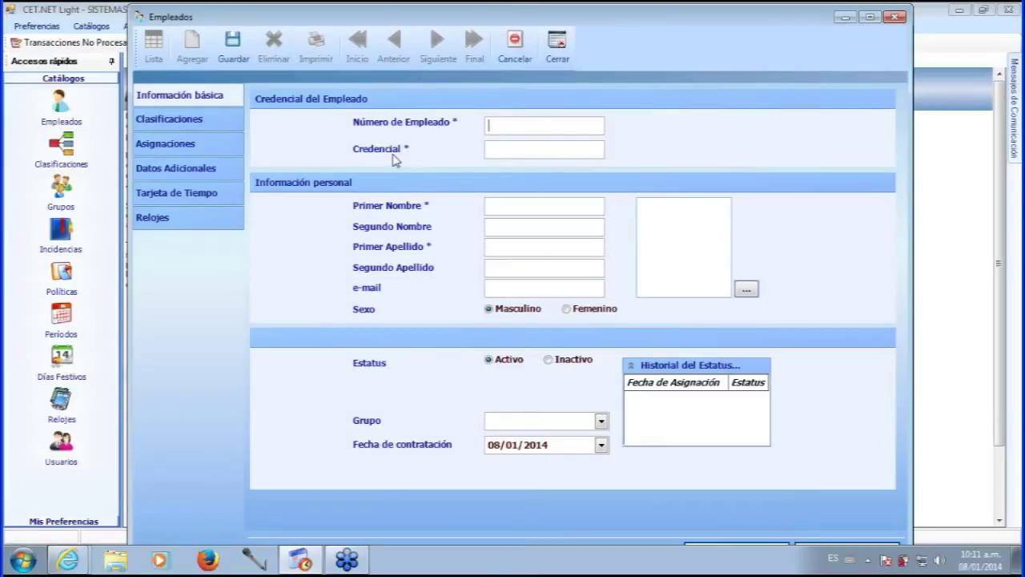
- Enter employee number 200 so credential 00200 fills in
left_click(513, 151)
left_click(538, 126)
type("200")
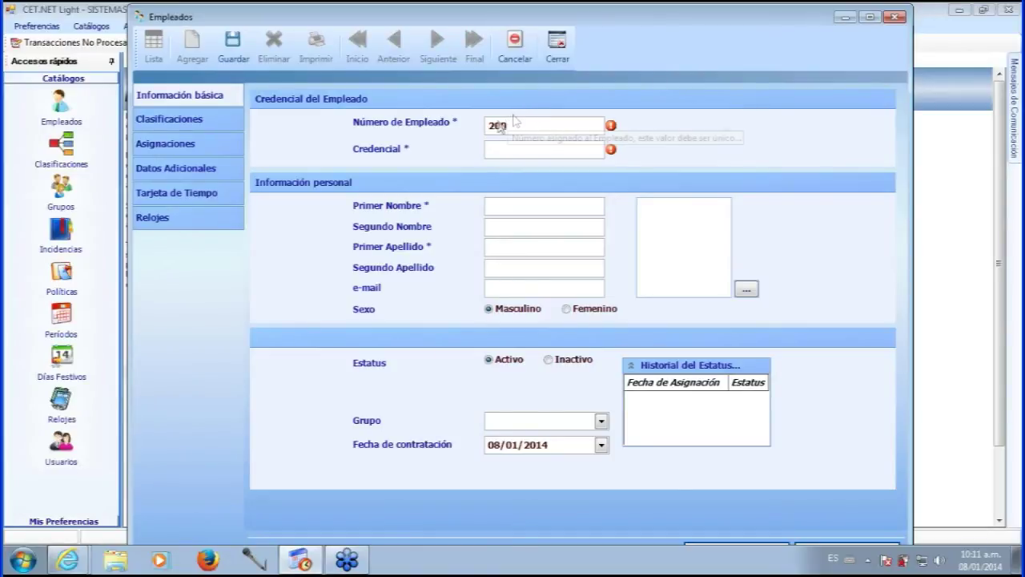
key("Tab")
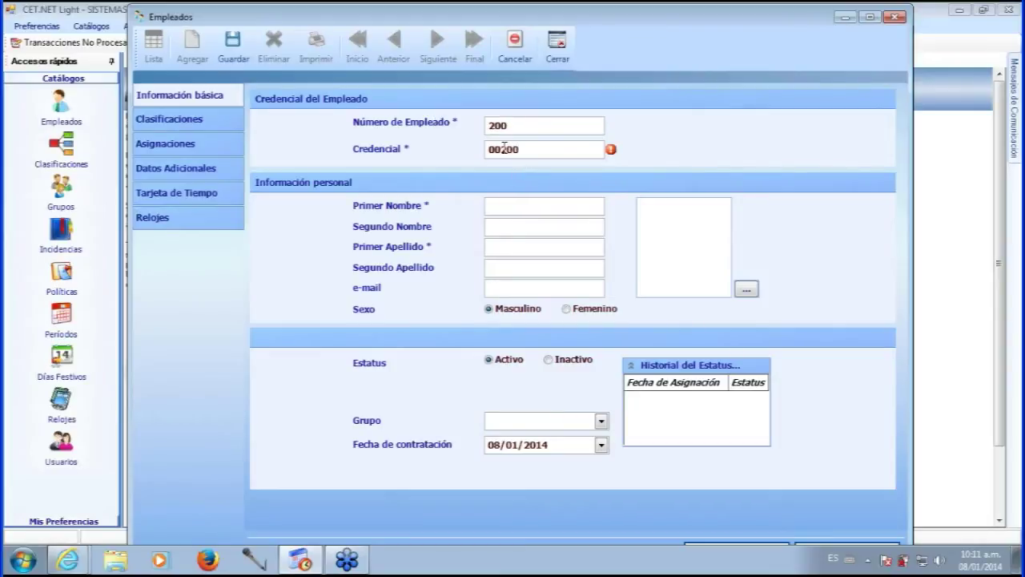
- Fill in the employee's first name, both surnames and e-mail address
left_click(515, 207)
key("Tab")
key("Tab")
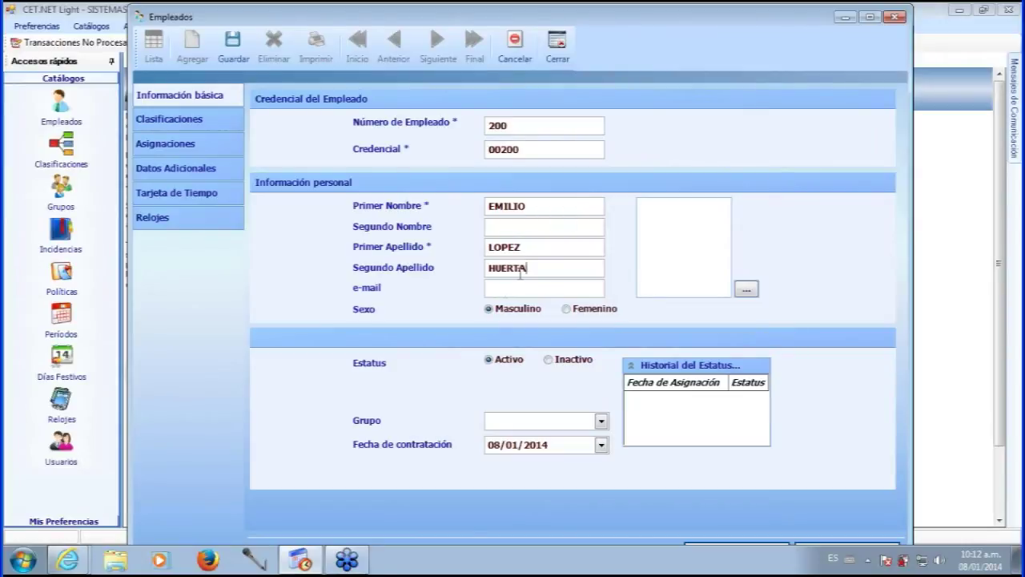
left_click(487, 295)
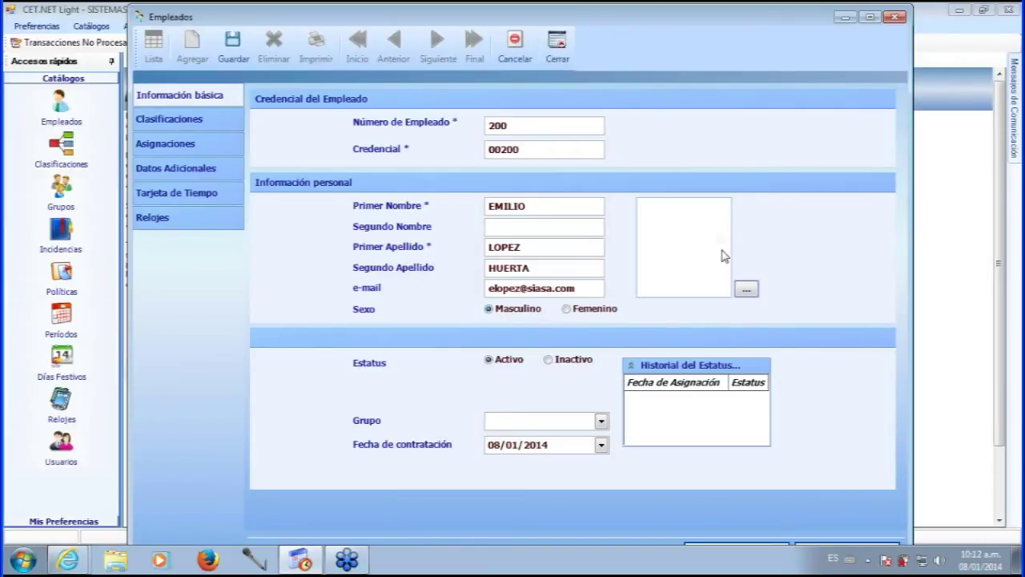
- Load the Desierto sample picture from Pictures as the employee photo
left_click(745, 290)
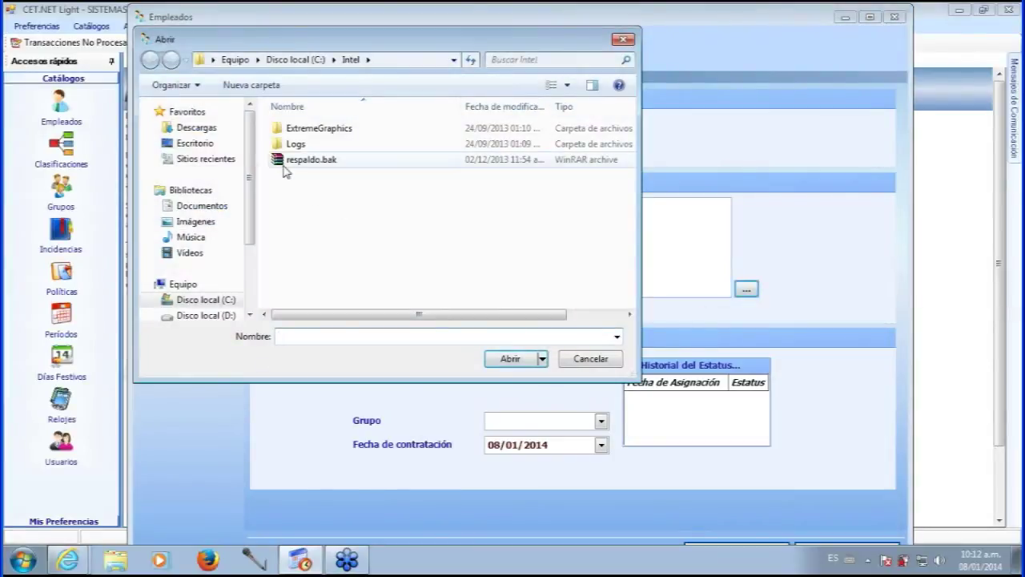
left_click(204, 227)
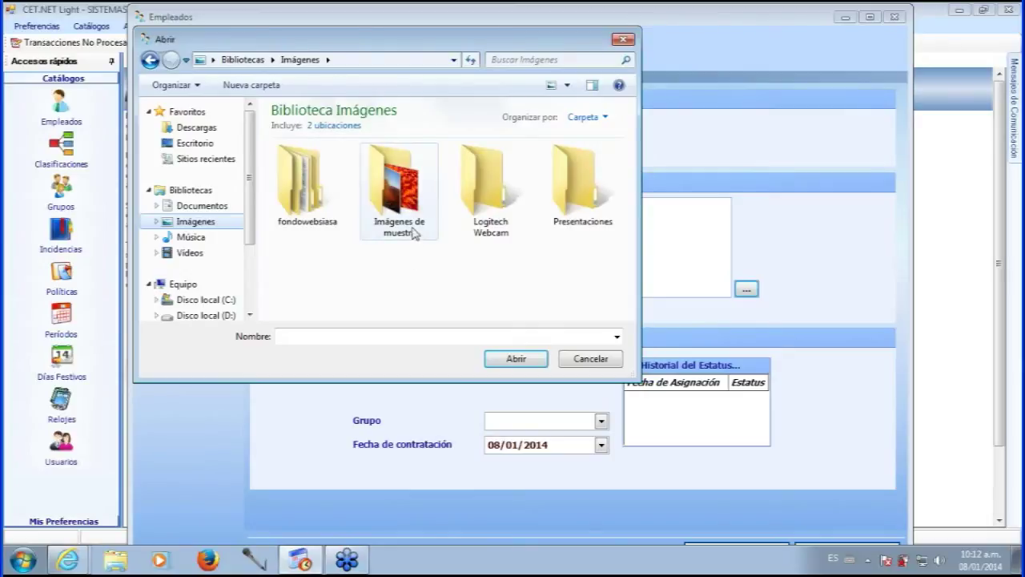
double_click(408, 227)
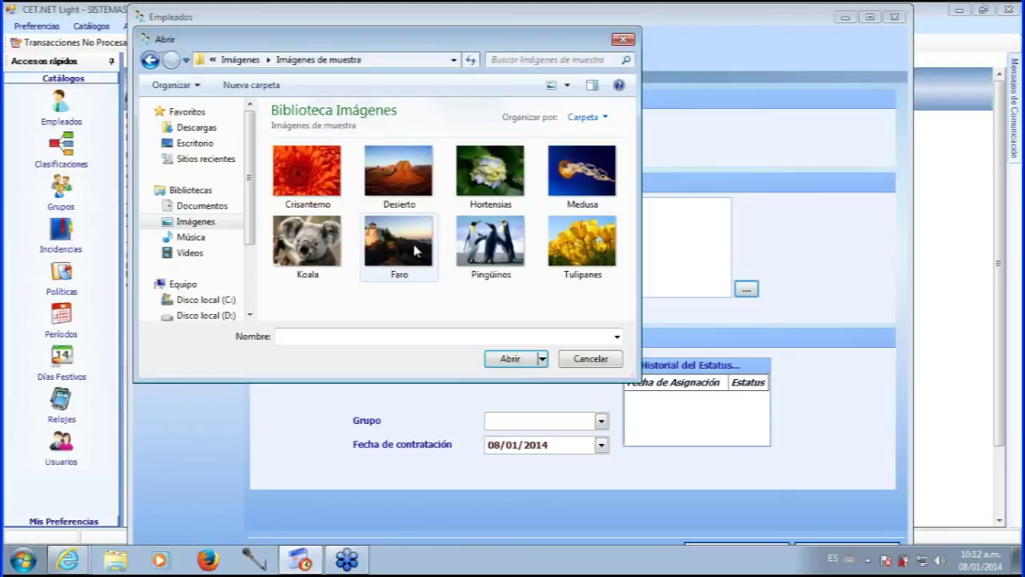
left_click(582, 176)
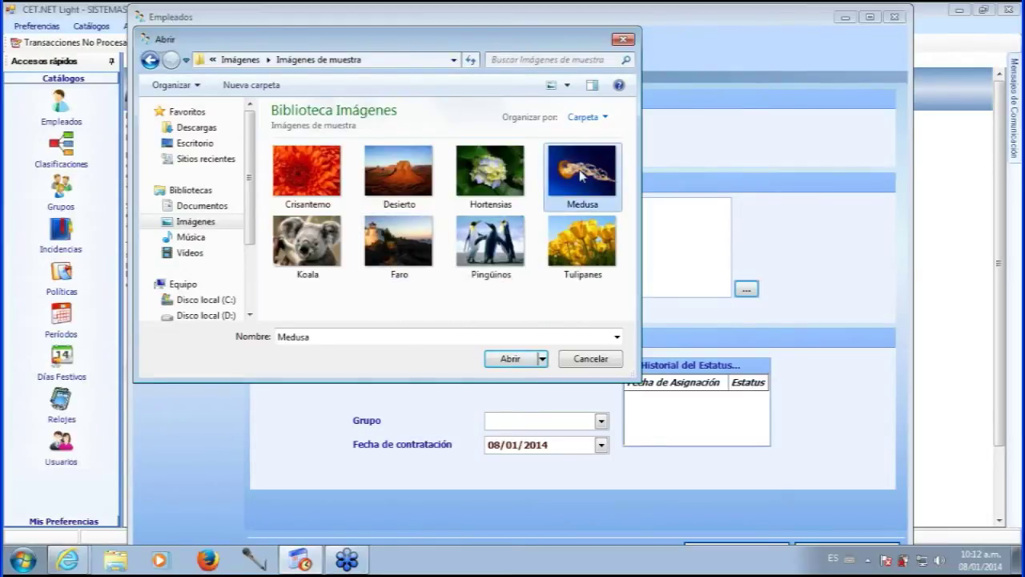
left_click(408, 171)
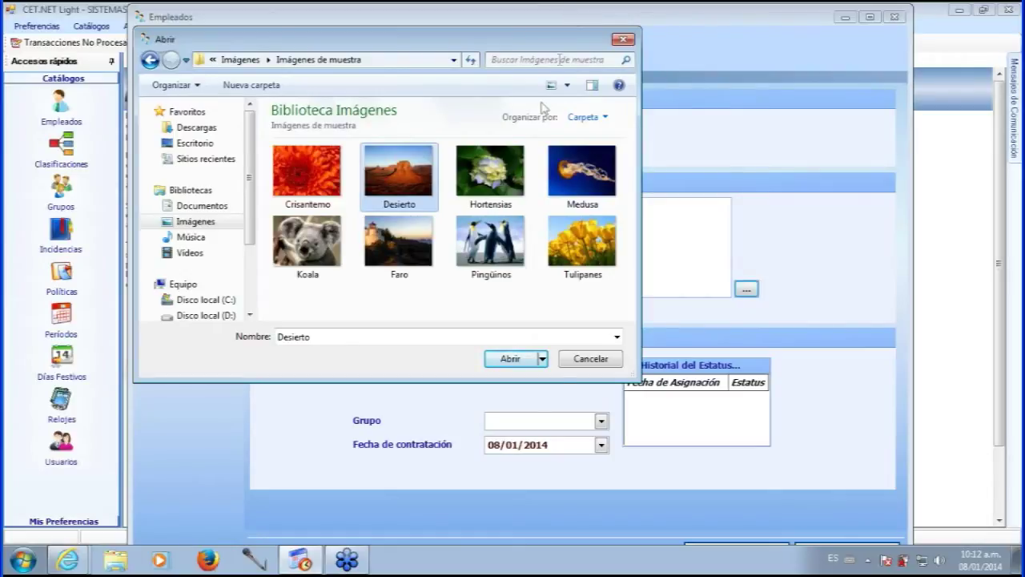
key("Return")
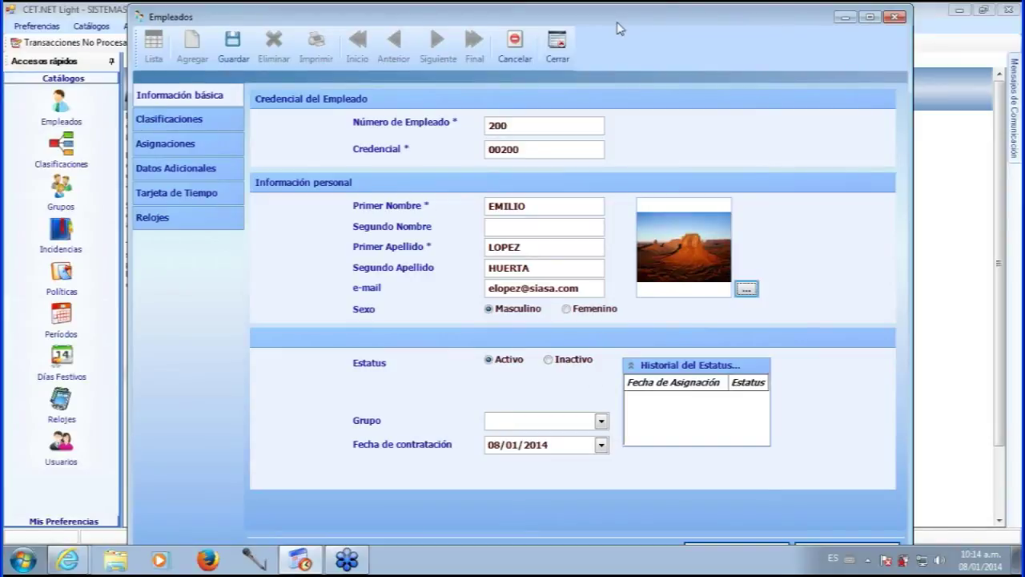
left_click_drag(617, 23, 624, 27)
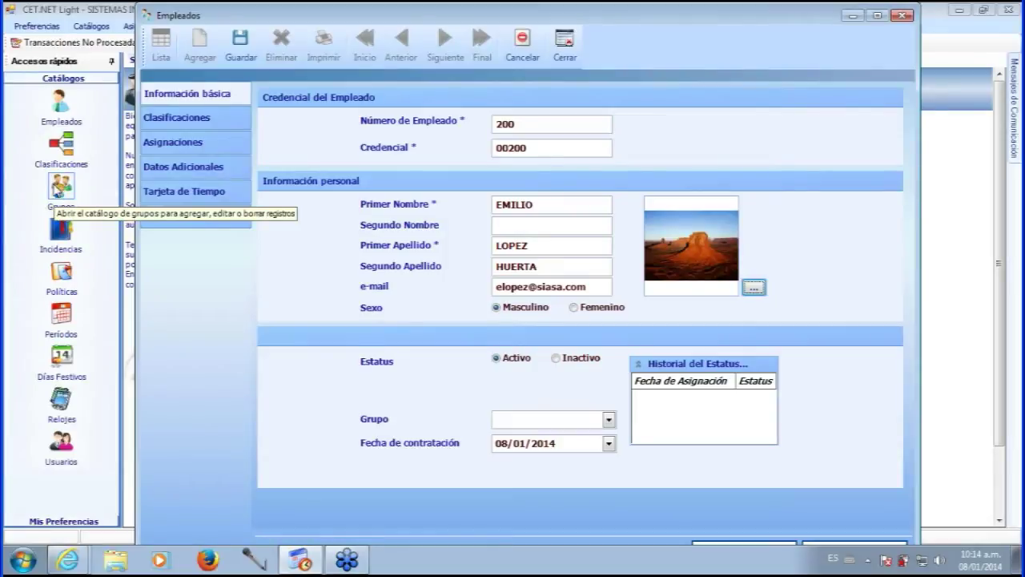
- Add and save group 001 'oficina merida' with description 'merida' in Grupos
left_click(62, 197)
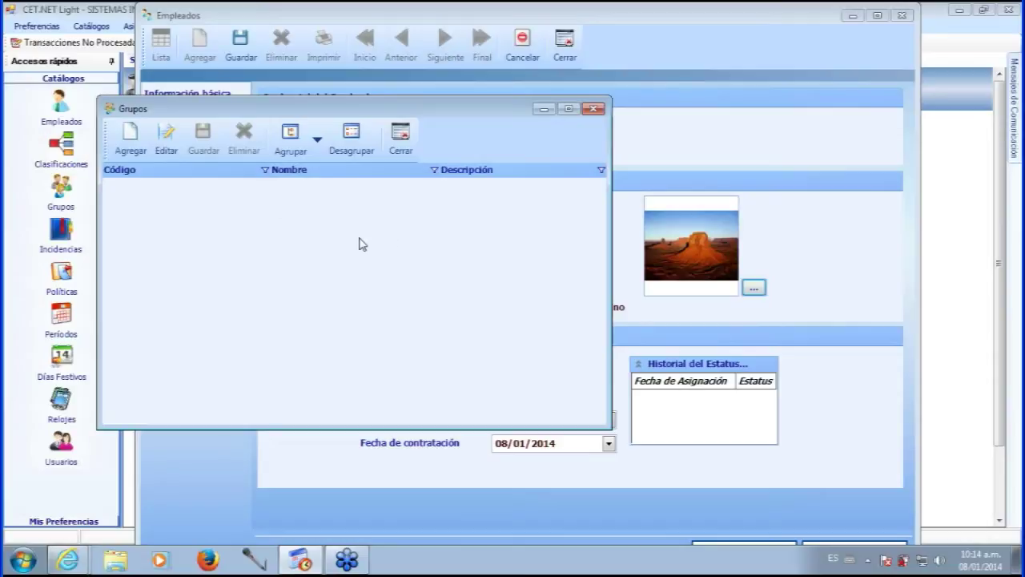
left_click(405, 150)
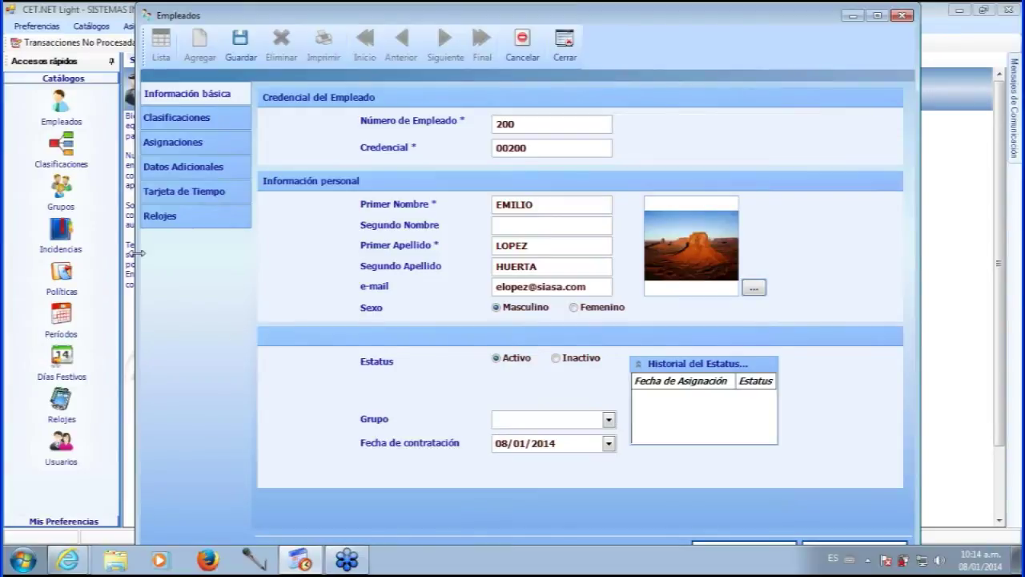
left_click(61, 193)
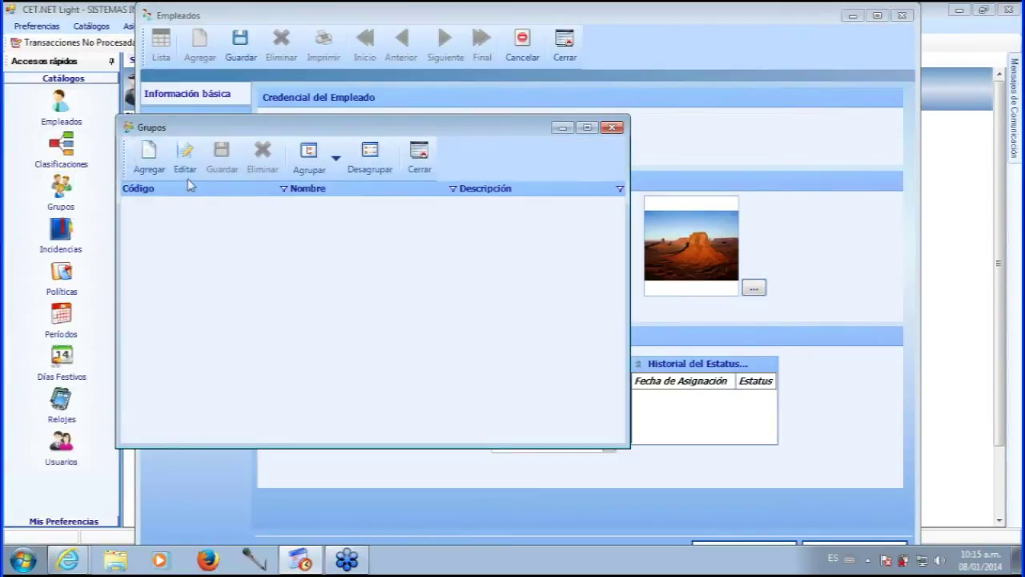
left_click(185, 159)
type("001")
key("Tab")
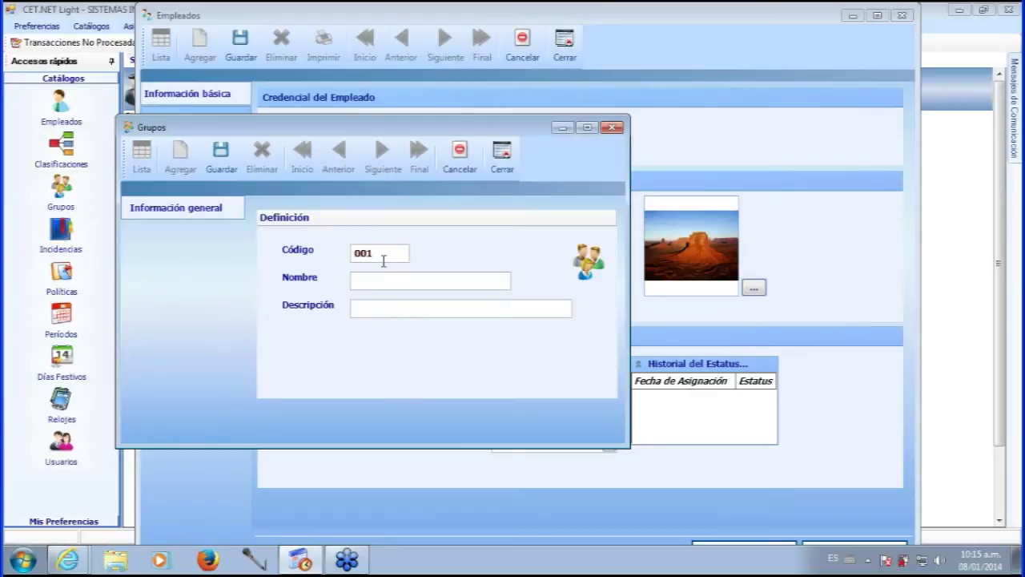
type("oficina merida")
left_click(380, 309)
type("merida")
left_click(220, 160)
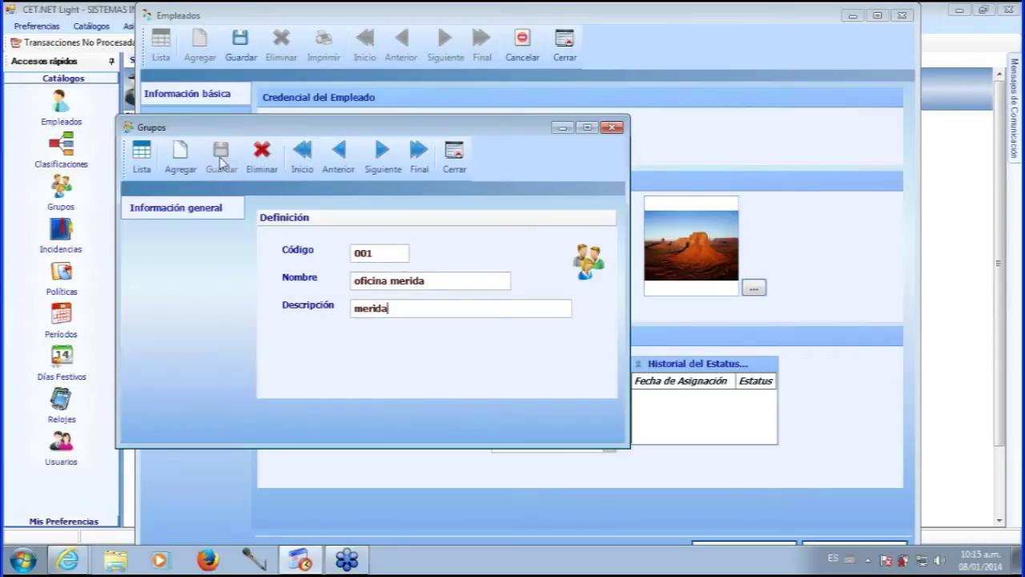
left_click(454, 162)
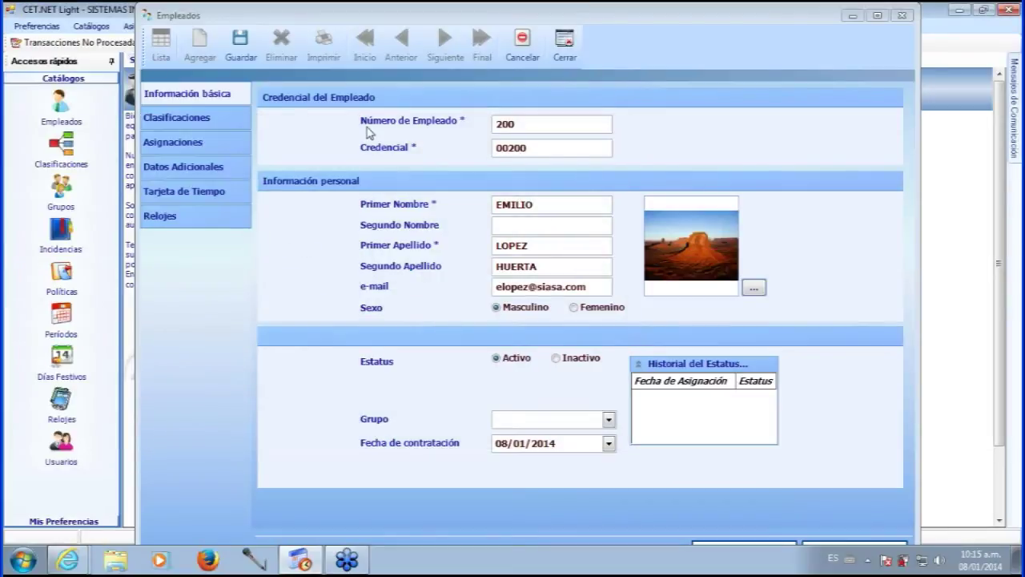
- Save the employee record and reopen employee 200 from the Empleados list
left_click(242, 58)
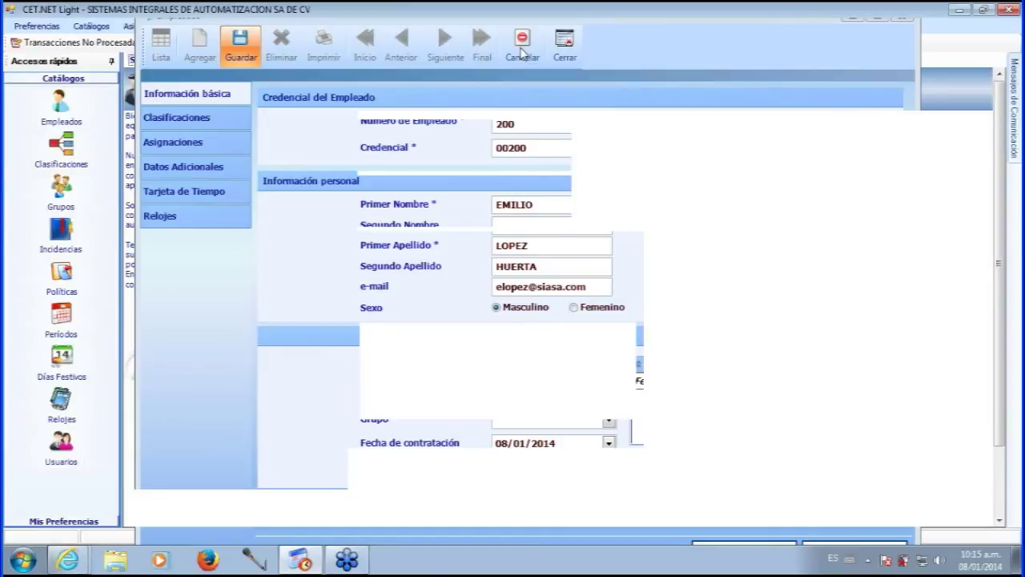
left_click(521, 53)
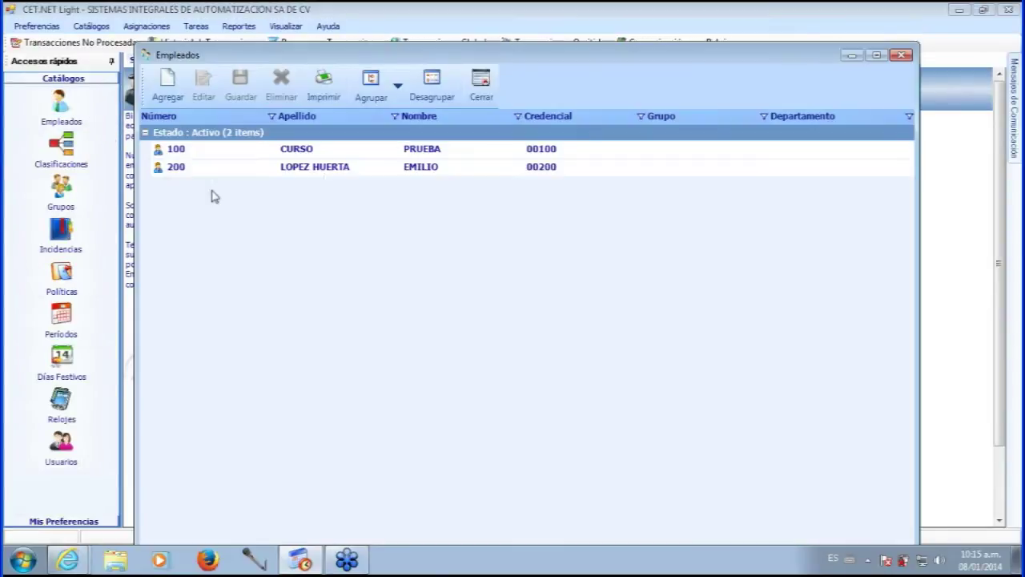
double_click(327, 178)
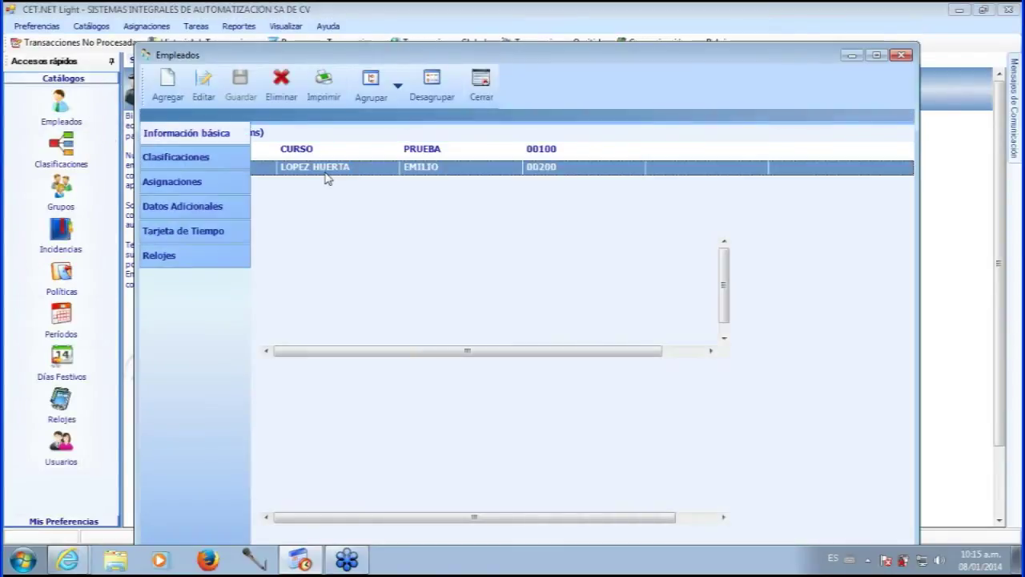
- Assign group 001 oficina merida, keep the hire date, and save the record
left_click(608, 458)
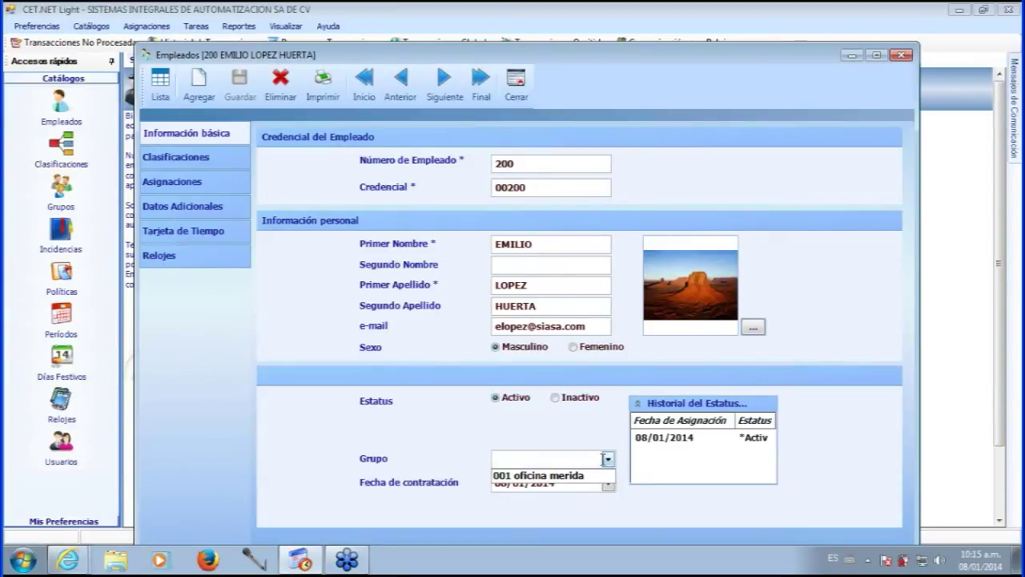
left_click(552, 475)
left_click_drag(623, 59, 624, 28)
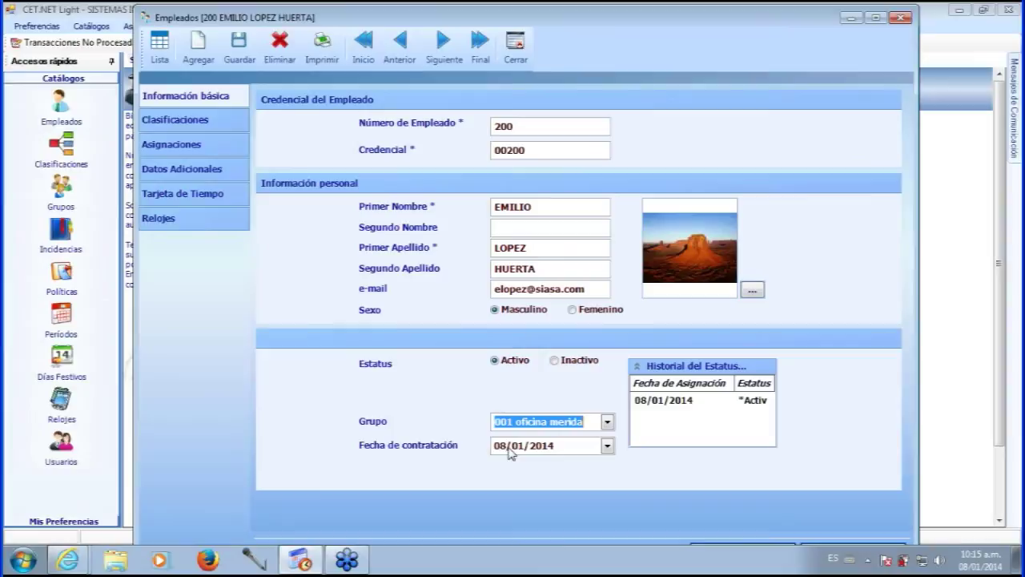
left_click(607, 446)
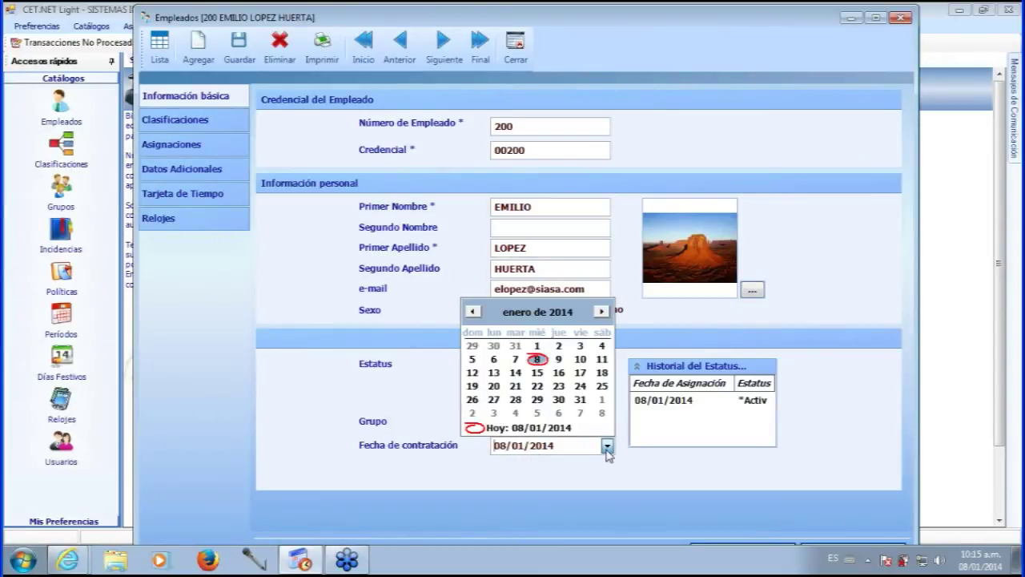
left_click(606, 447)
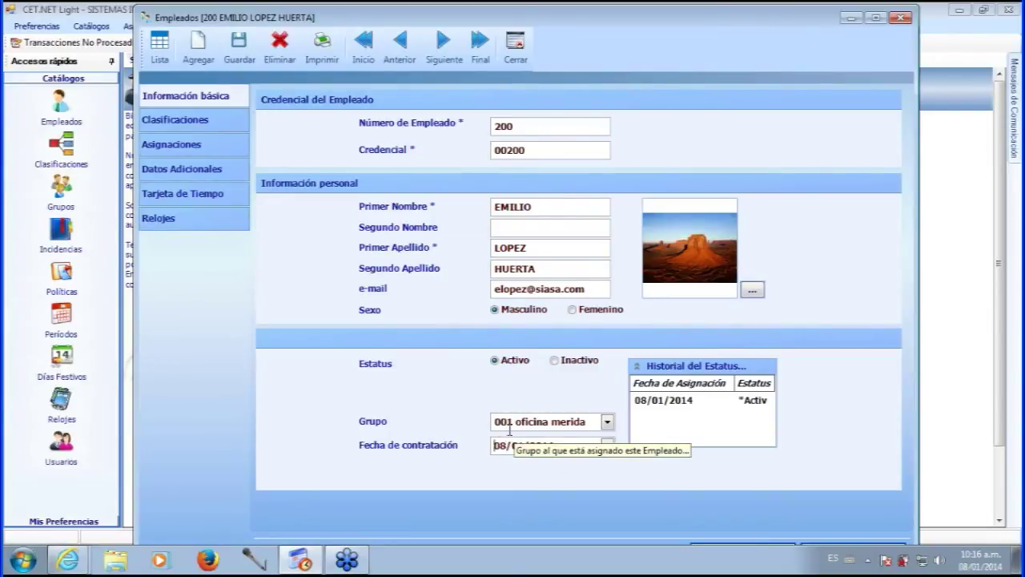
left_click(248, 64)
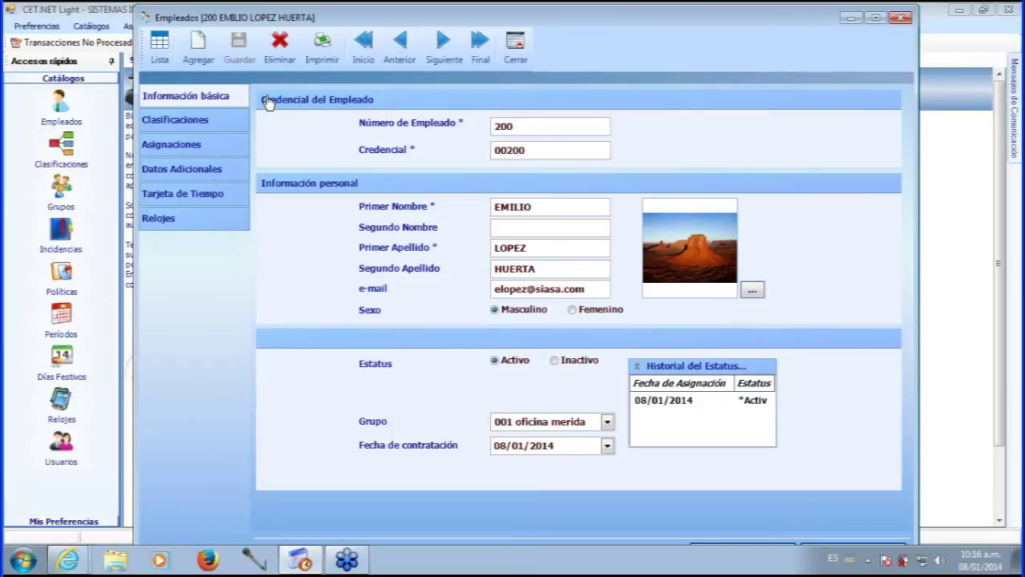
- Add element 001 'sistemas' in the Departamento classification editor
left_click(202, 122)
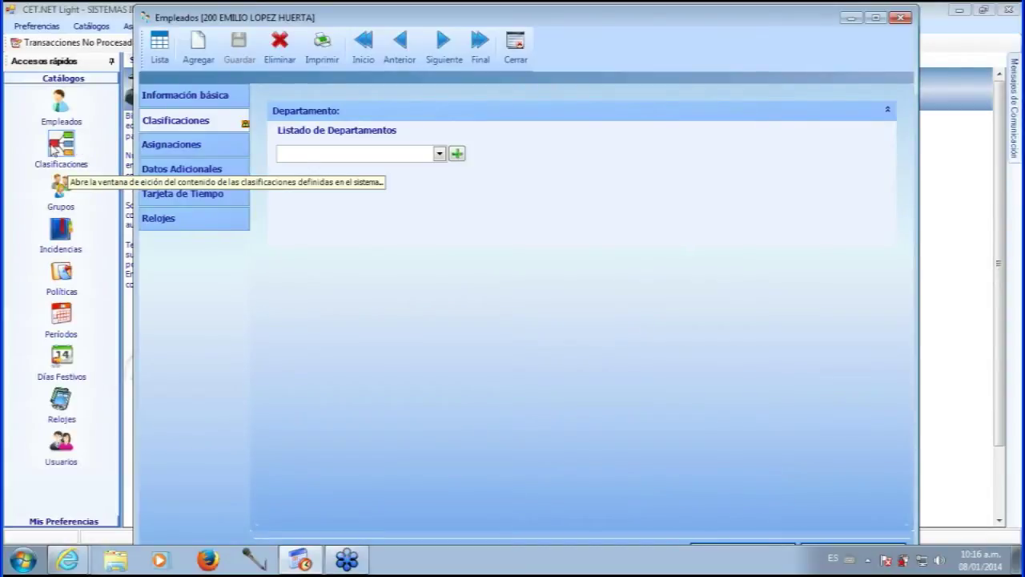
left_click(54, 147)
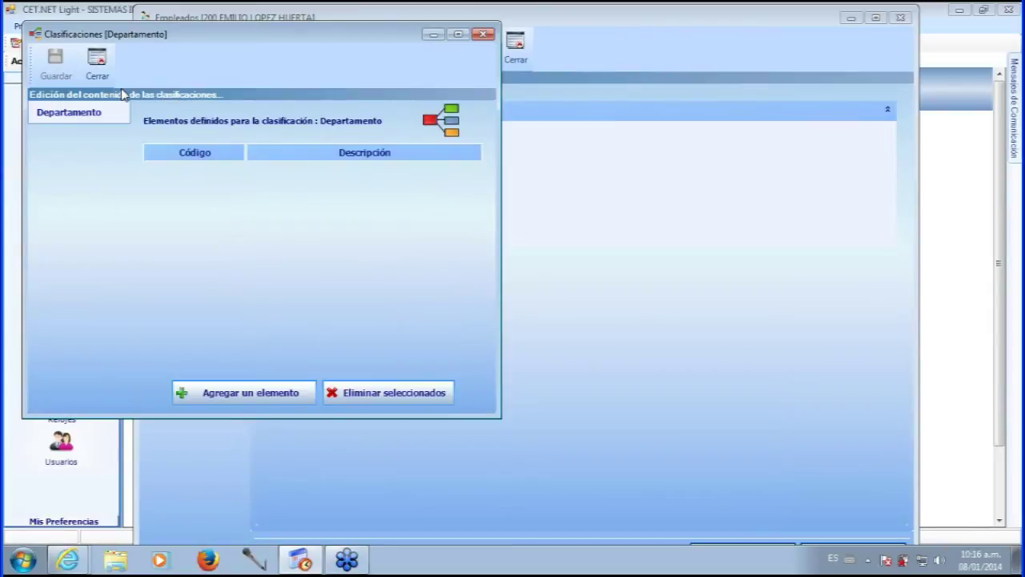
left_click_drag(240, 35, 392, 105)
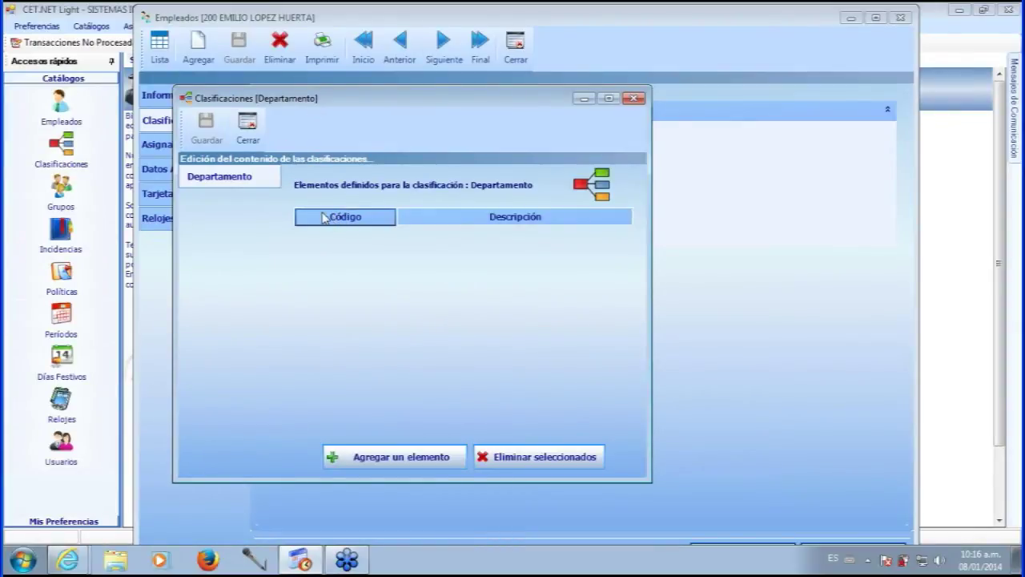
left_click(400, 456)
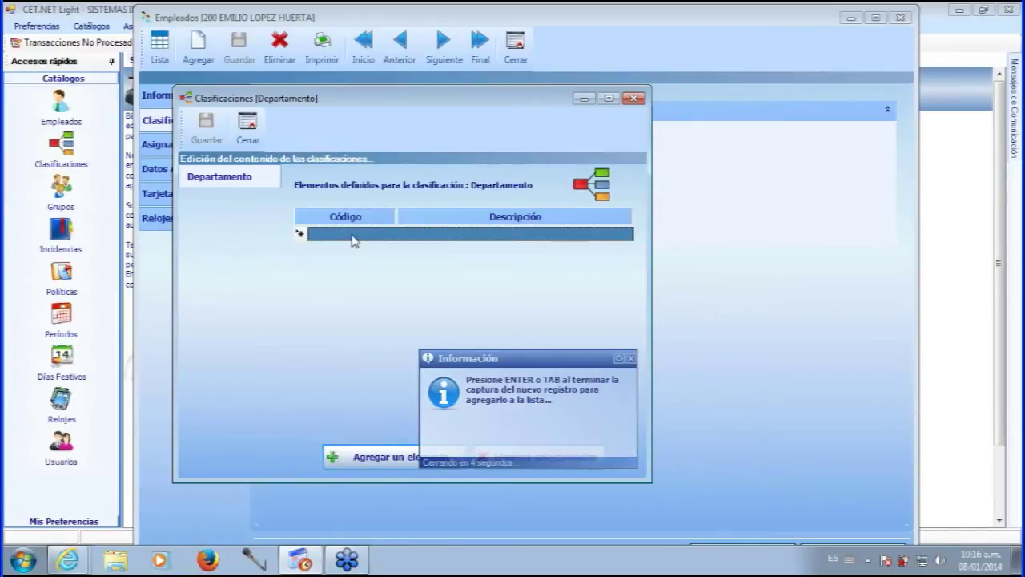
type("001")
key("Tab")
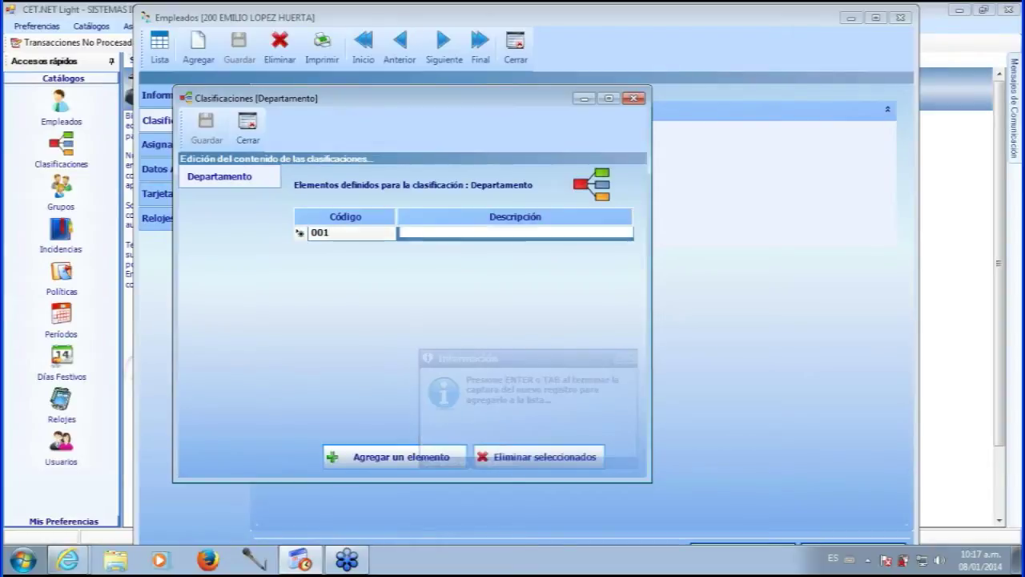
type("sis")
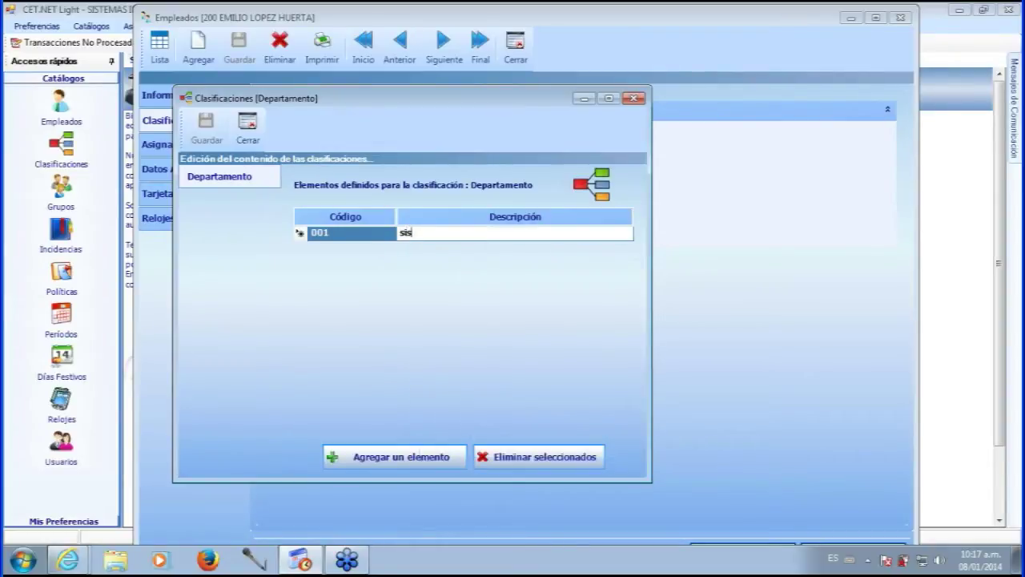
type("temas")
left_click(440, 322)
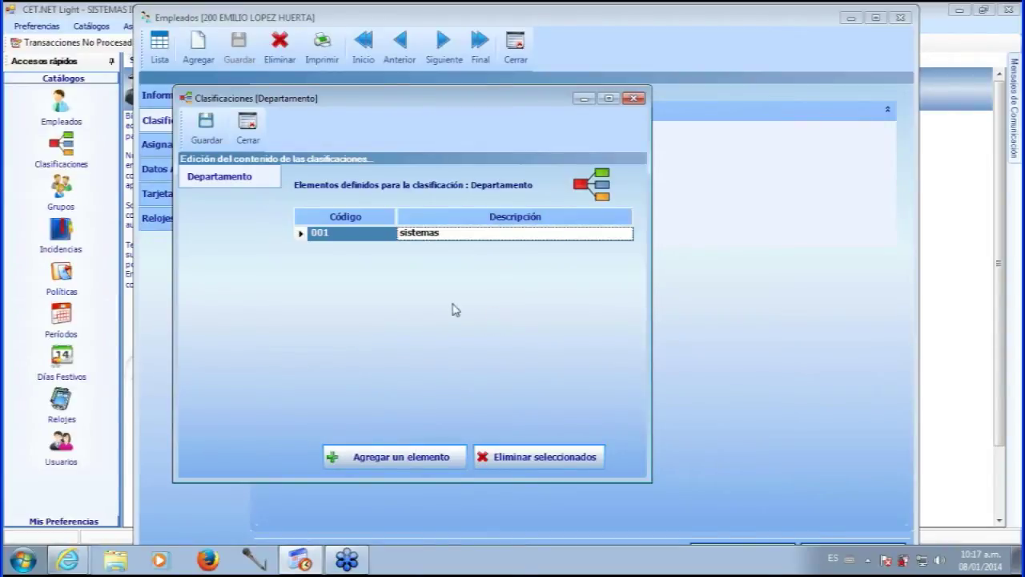
- Add a new department 002 'Ventas' from the employee's department field
left_click(249, 138)
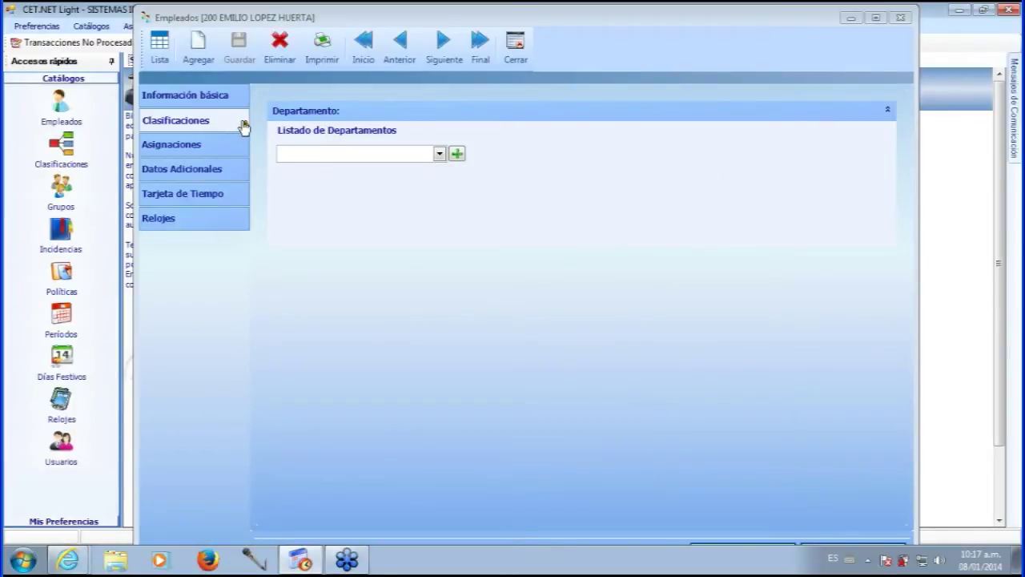
left_click(441, 156)
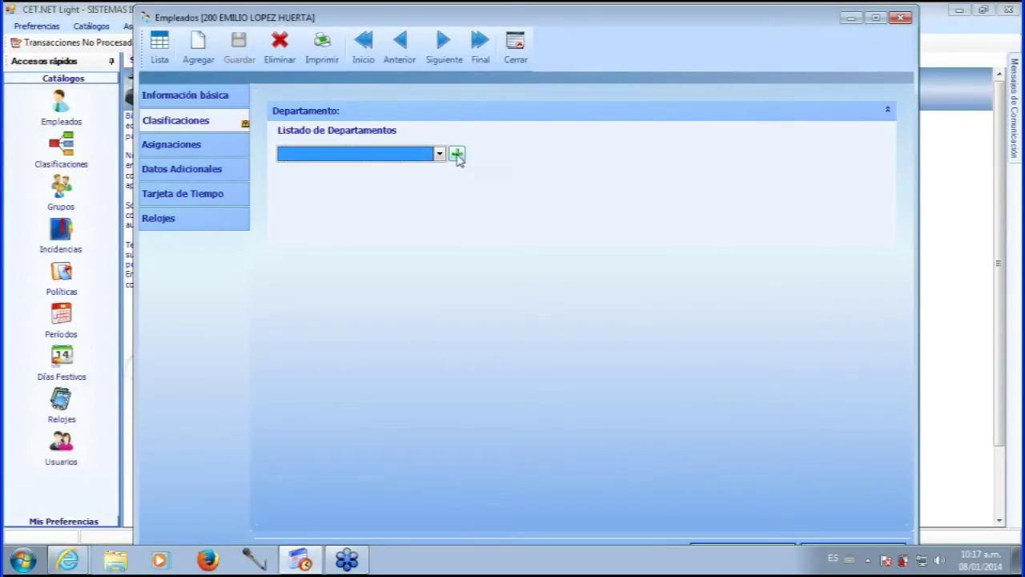
left_click(458, 155)
type("002")
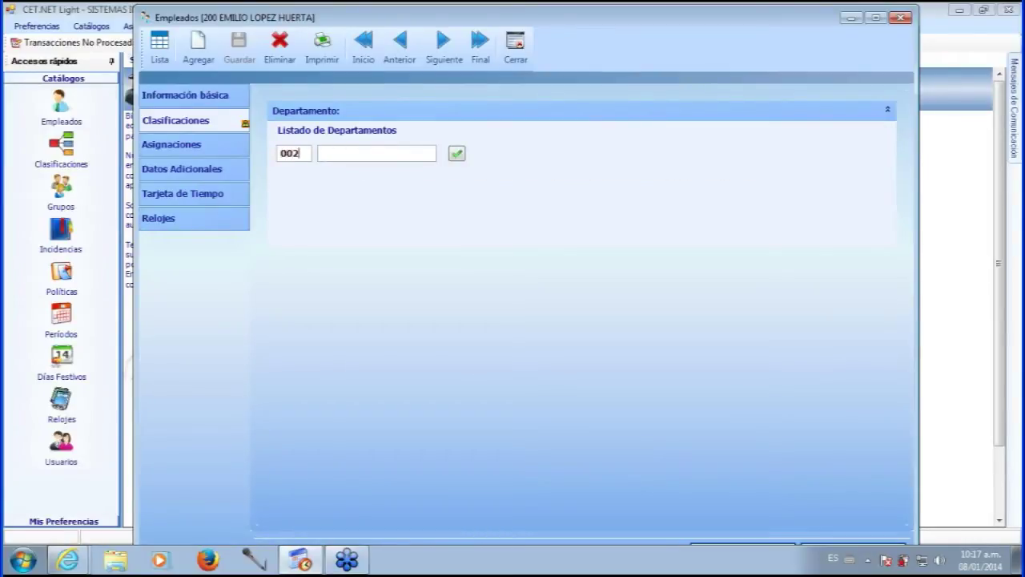
key("Tab")
type("Ventas")
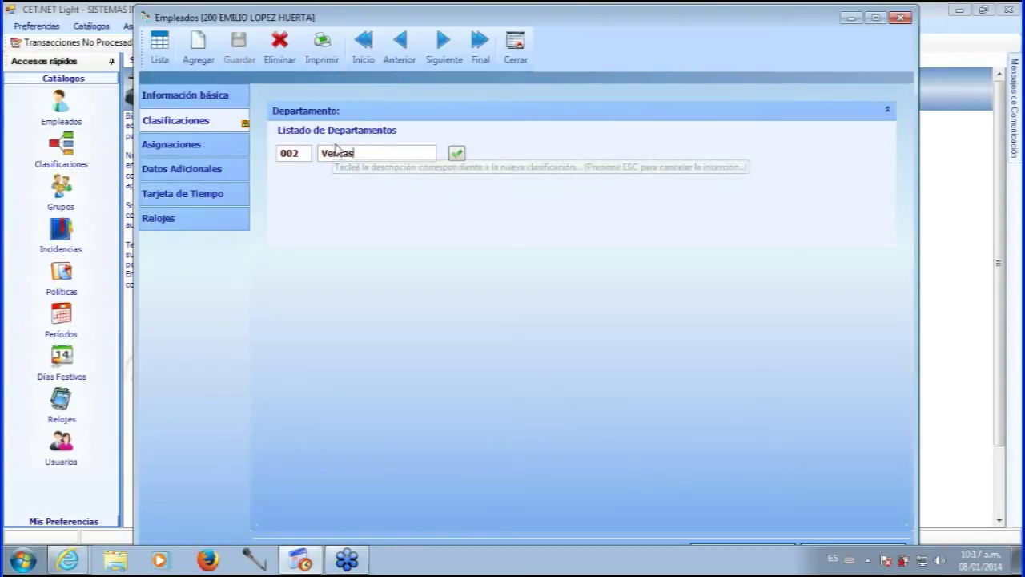
left_click(457, 154)
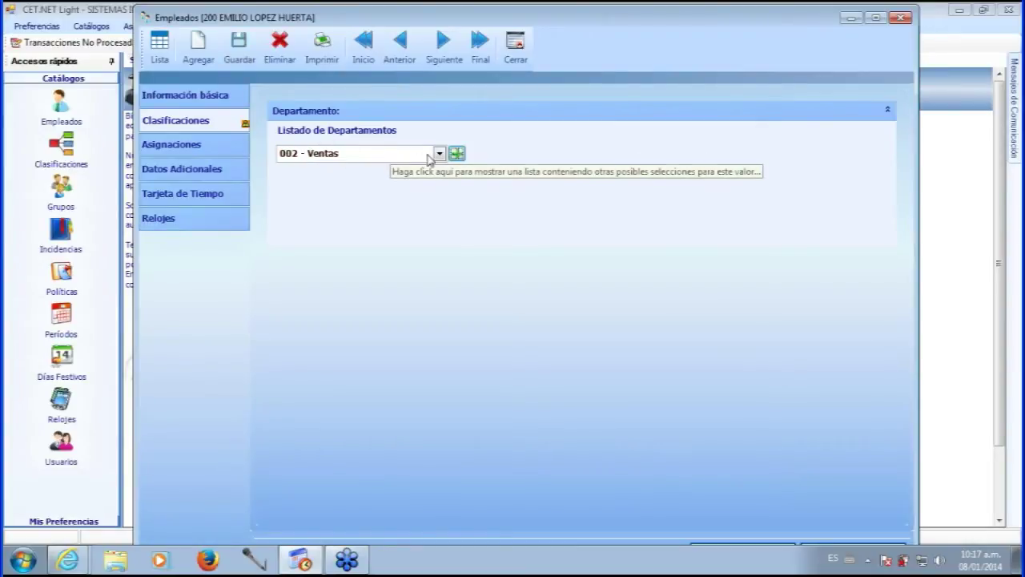
- Set the employee's department to 001 - sistemas and save
left_click(439, 155)
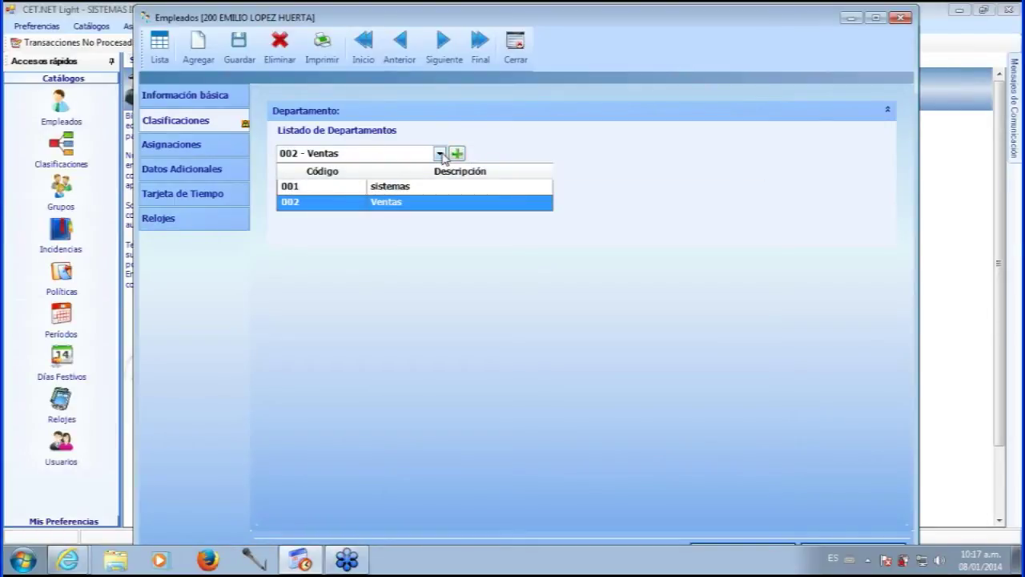
left_click(391, 189)
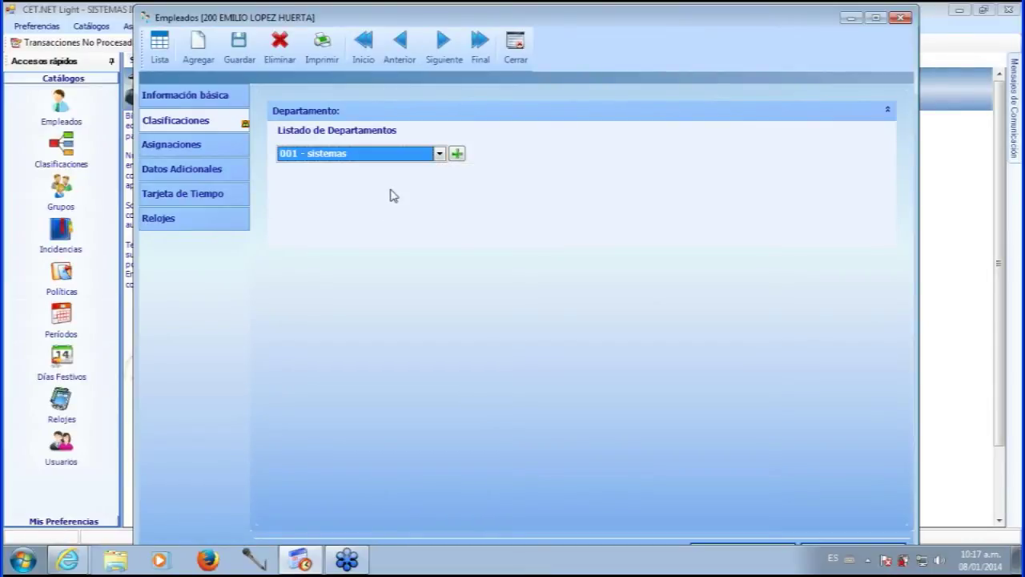
left_click(240, 52)
- View the January 2014 Asignaciones calendar, then return to Información básica
left_click(196, 143)
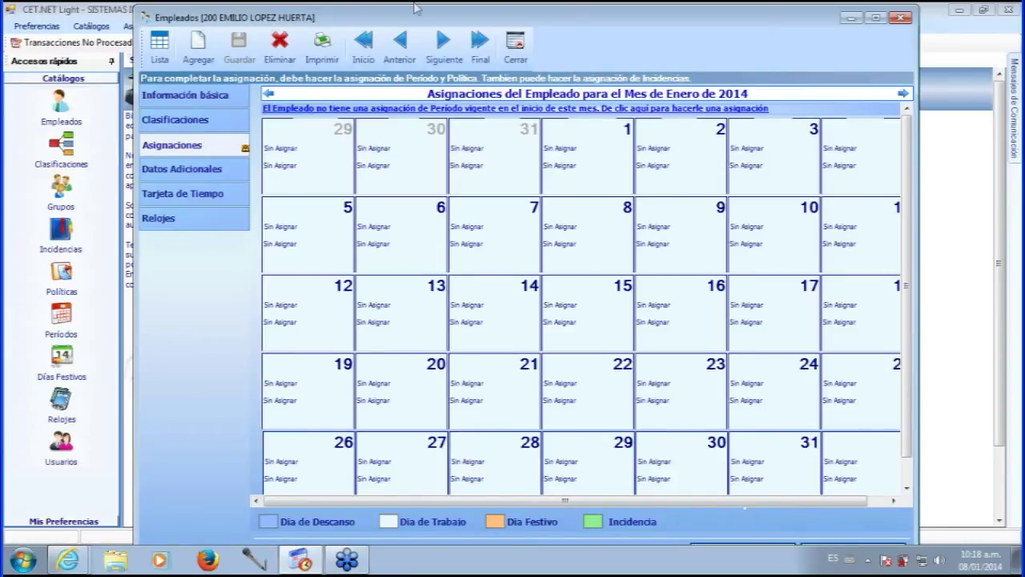
left_click_drag(568, 23, 567, 24)
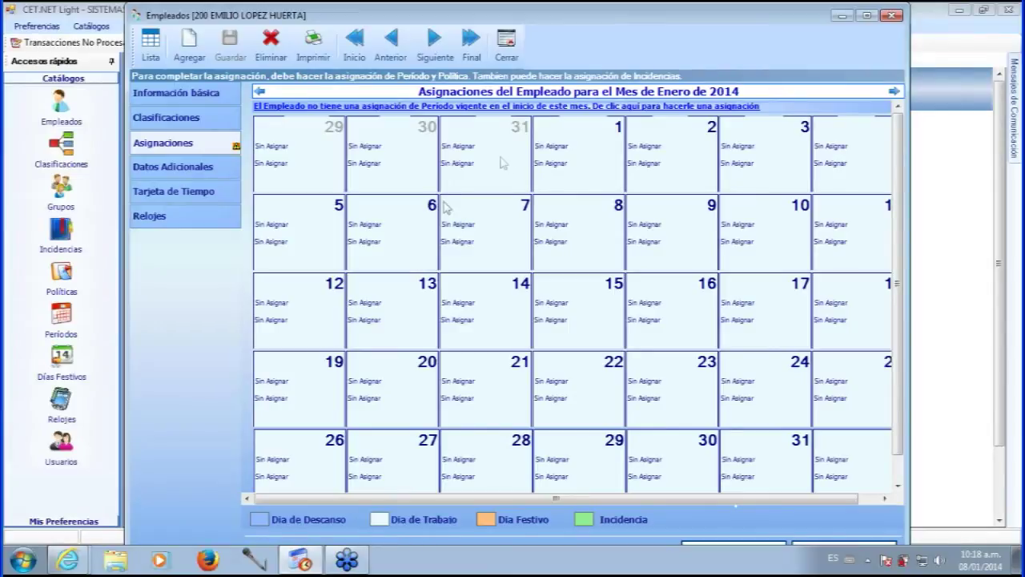
left_click(207, 96)
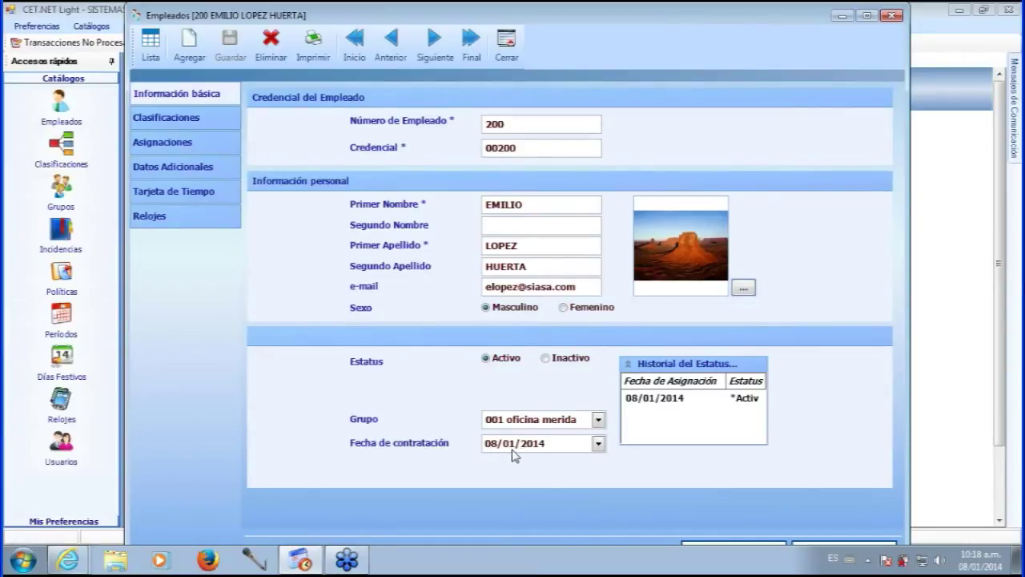
- Show employee 200's January 2014 Asignaciones calendar again
left_click(190, 140)
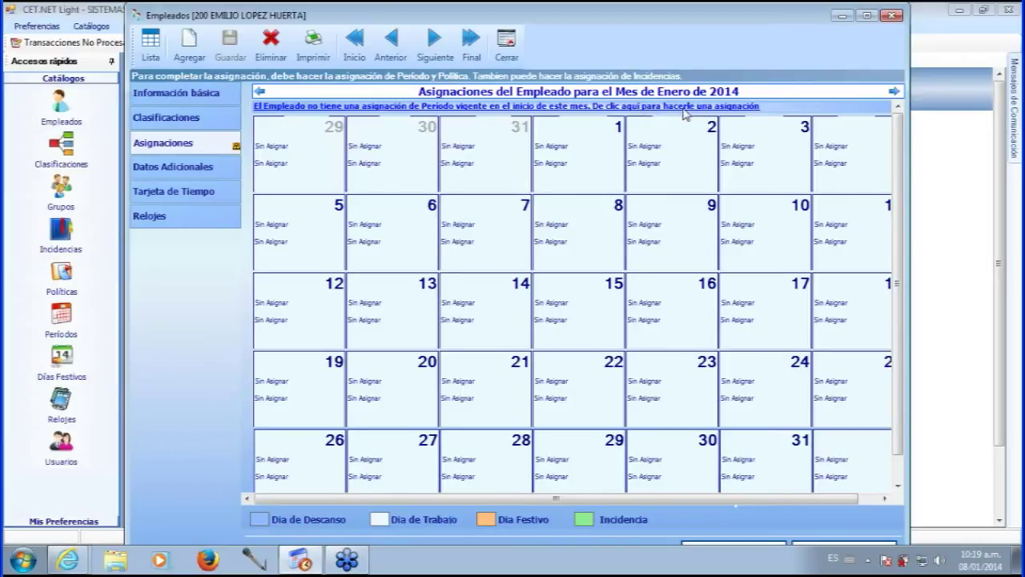
- Choose Quincenal in the Periodo Asignado list and accept it as the pay period from 29/12/2013
left_click(650, 107)
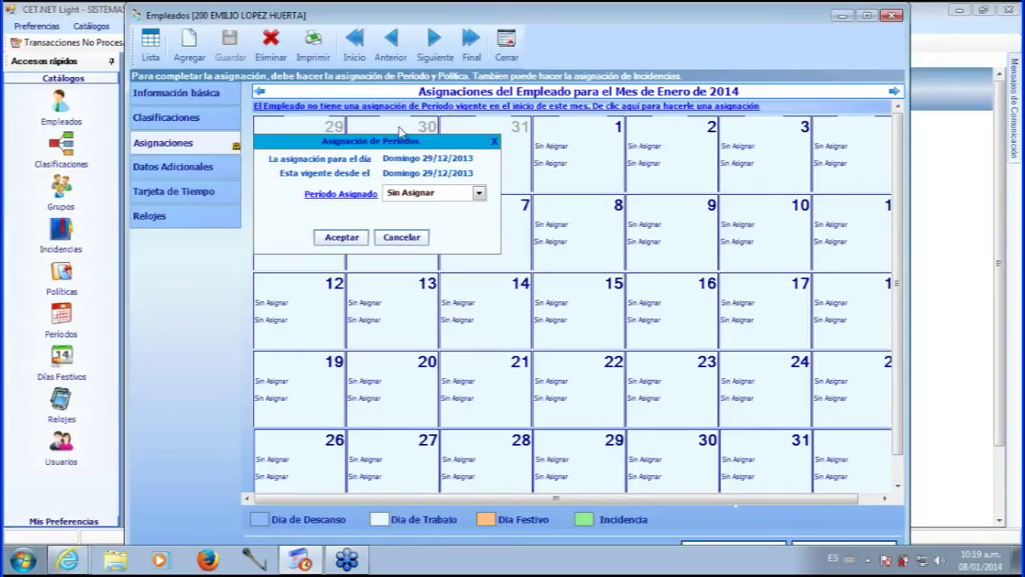
left_click_drag(380, 142, 414, 138)
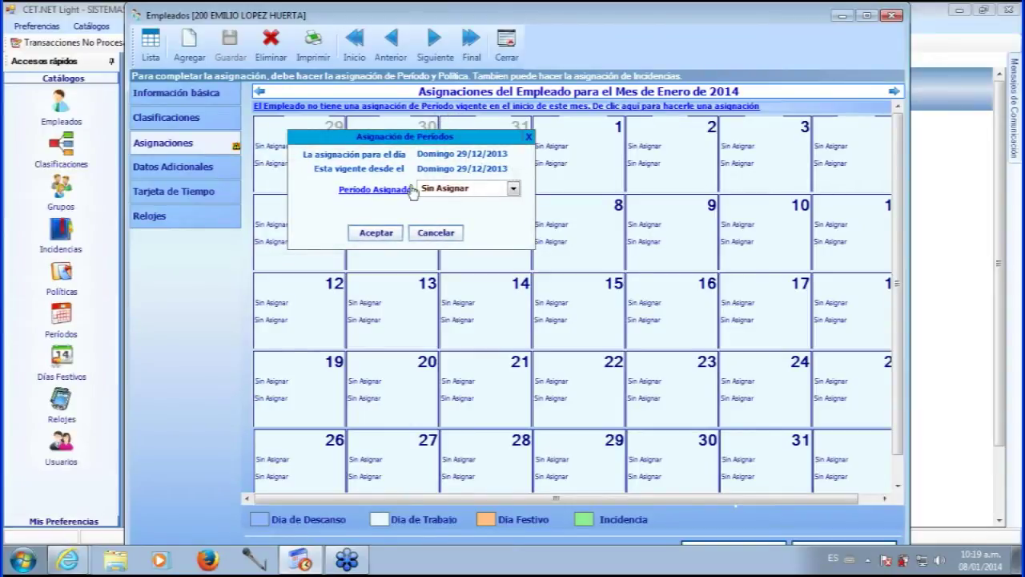
left_click(514, 191)
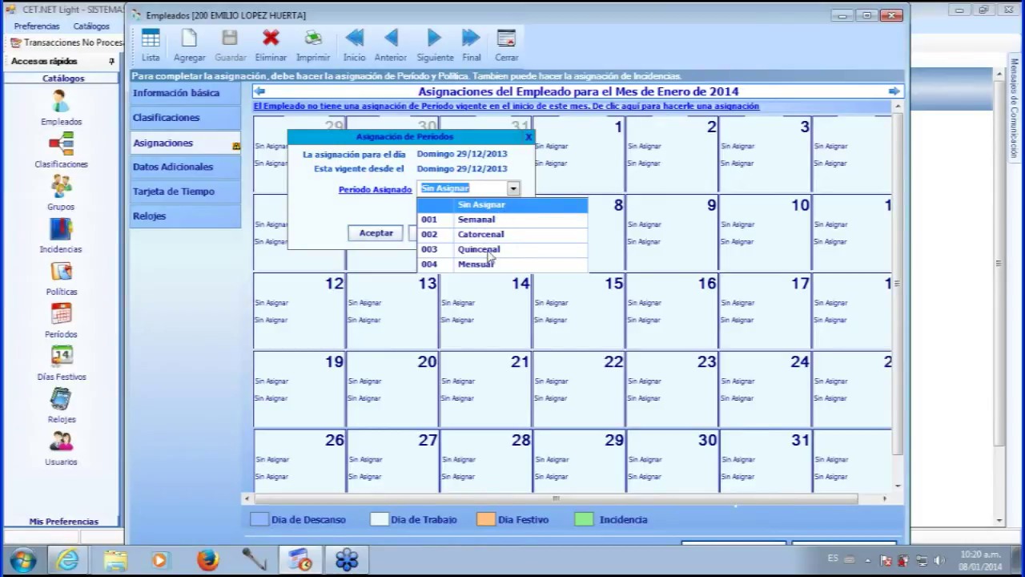
left_click(479, 249)
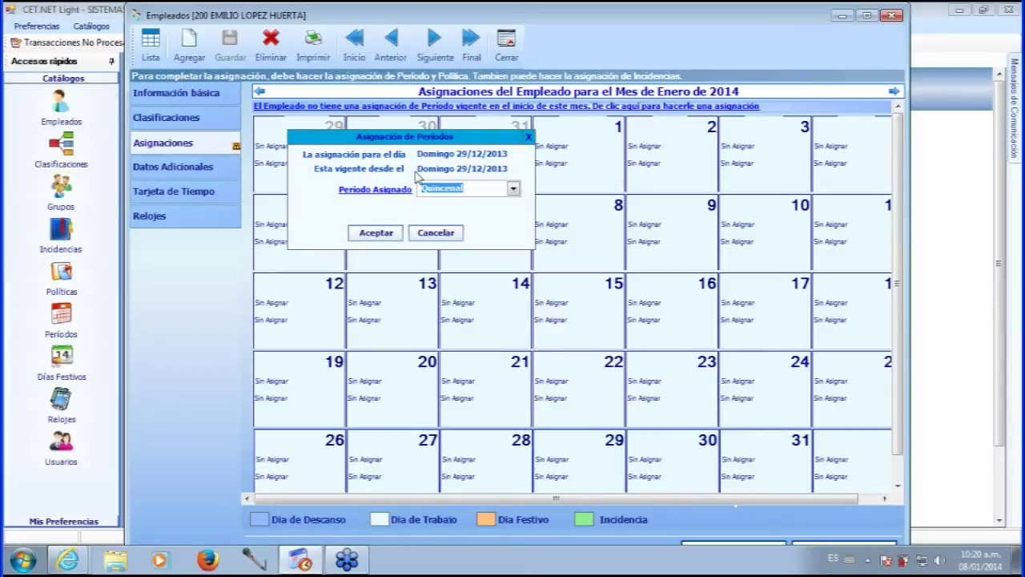
left_click_drag(362, 137, 361, 153)
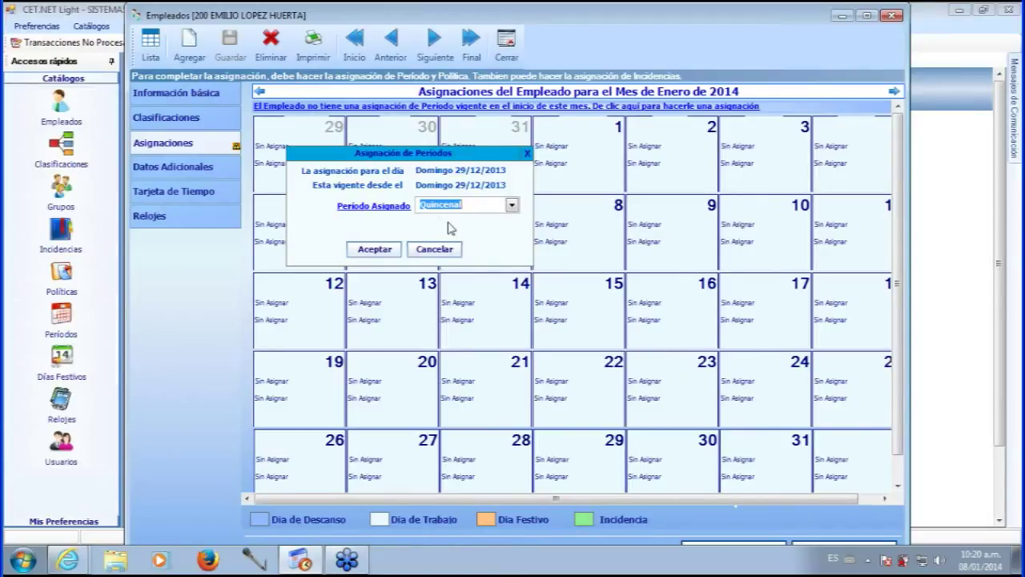
left_click(378, 251)
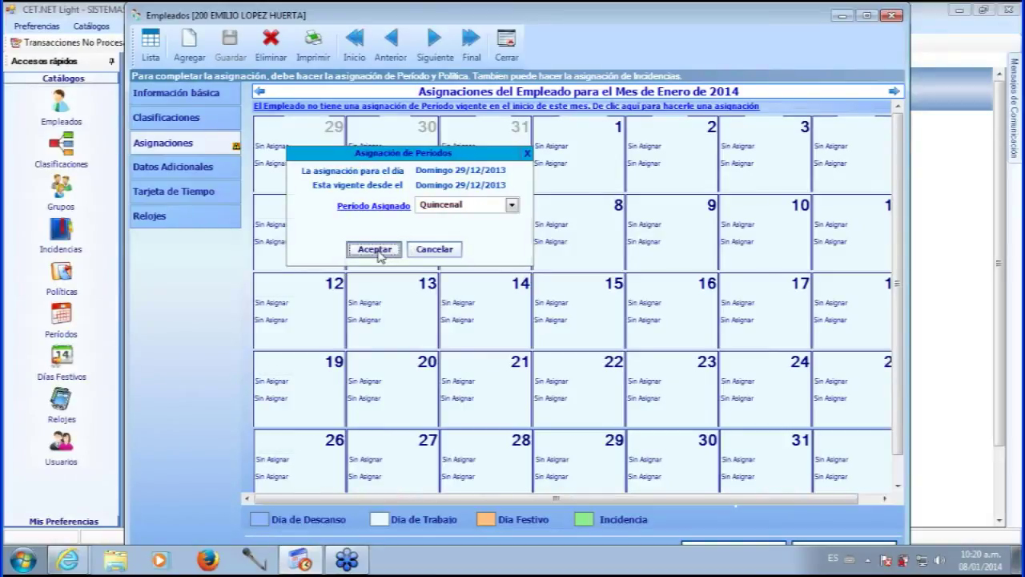
- Save the Quincenal period assignment with Guardar on the Empleados toolbar
left_click(232, 48)
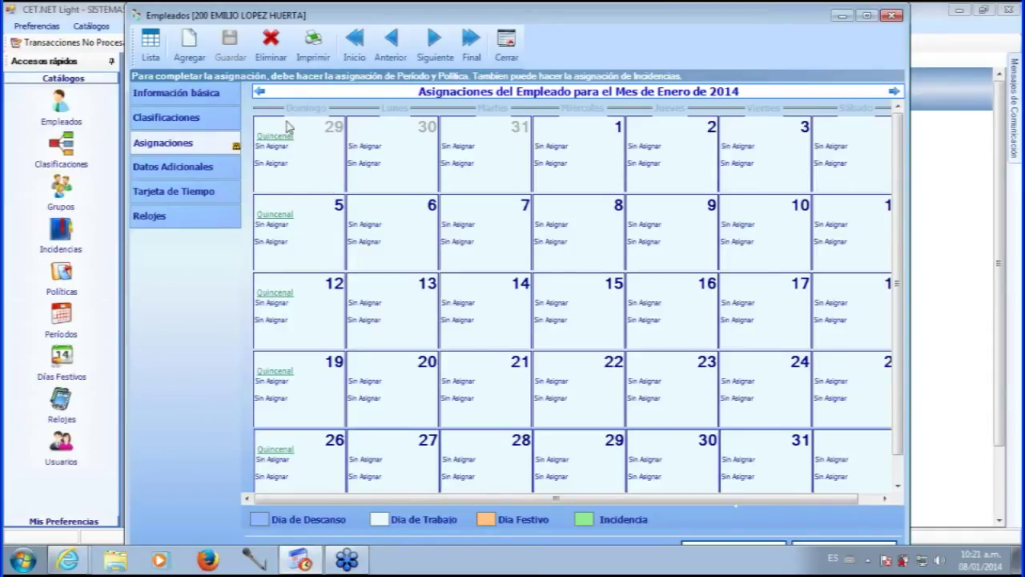
- Set the 29/12/2013 assignment to Politica turno Admin with the Administrativo schedule, not a rest day
left_click(272, 166)
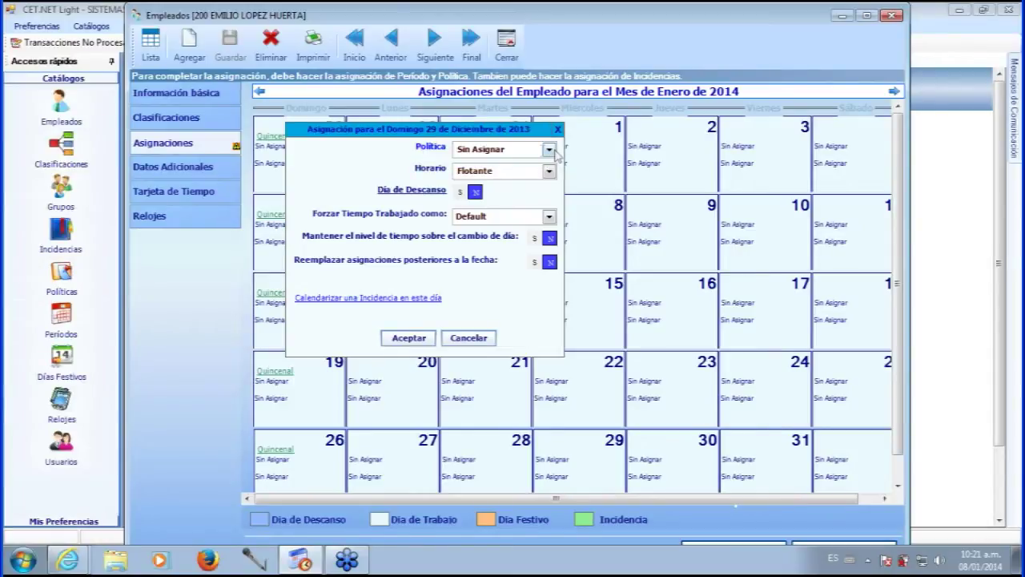
left_click(535, 151)
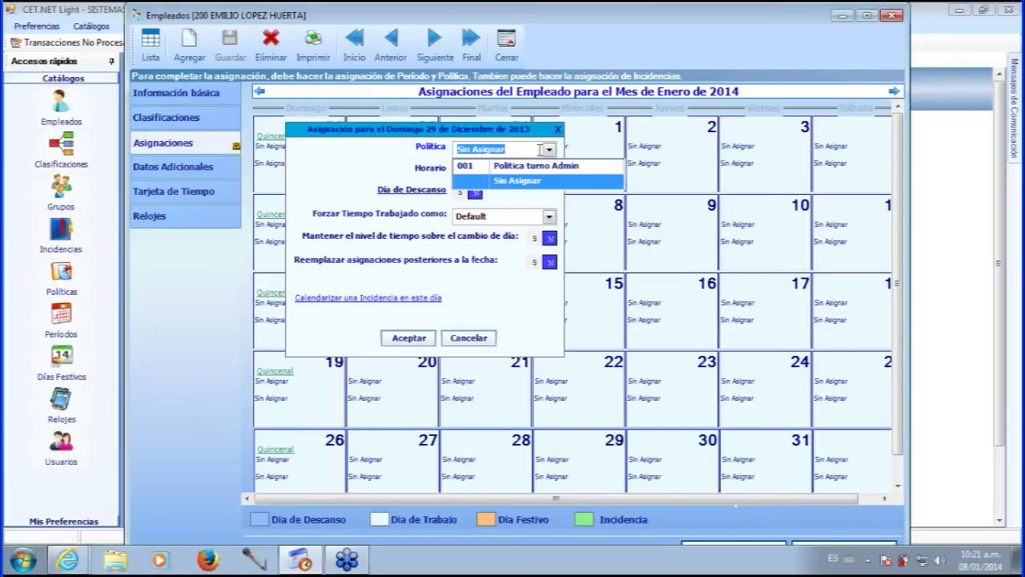
left_click(528, 165)
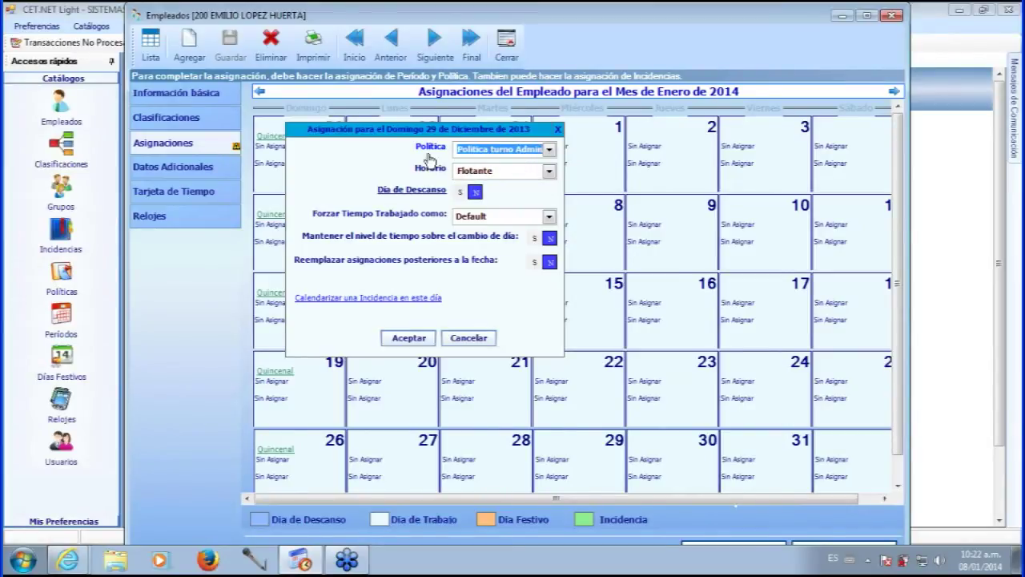
left_click(529, 170)
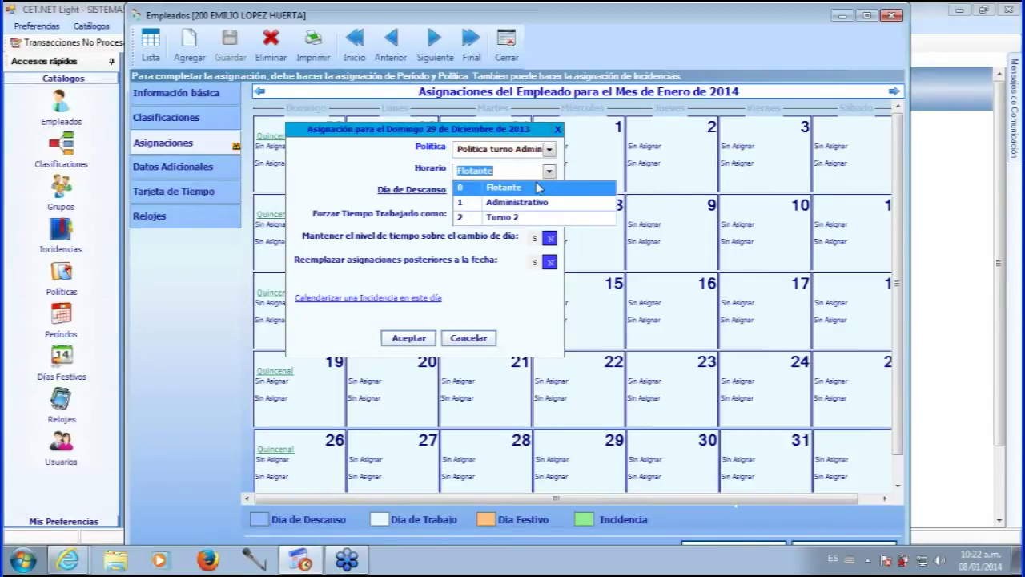
left_click(505, 205)
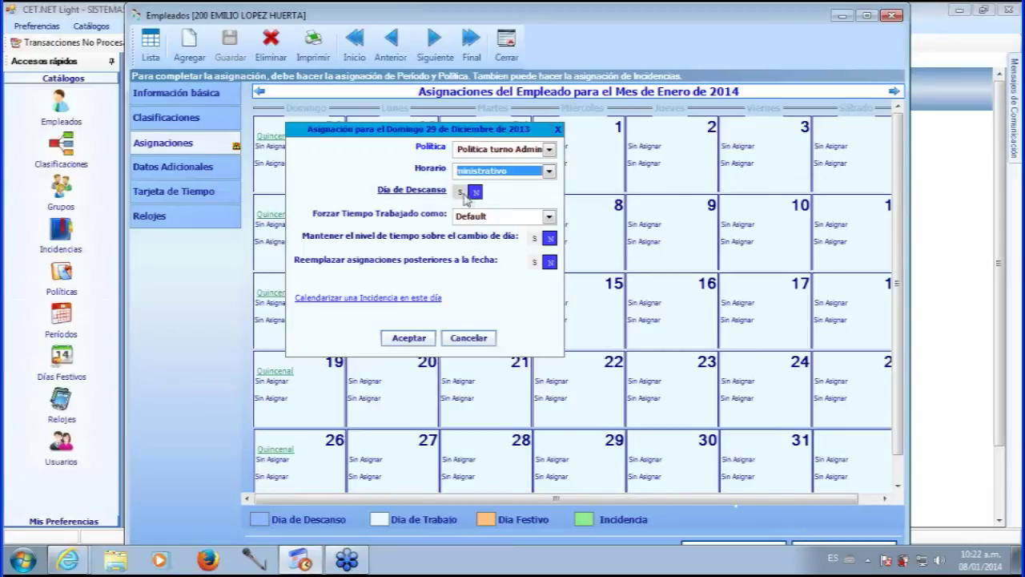
left_click(476, 194)
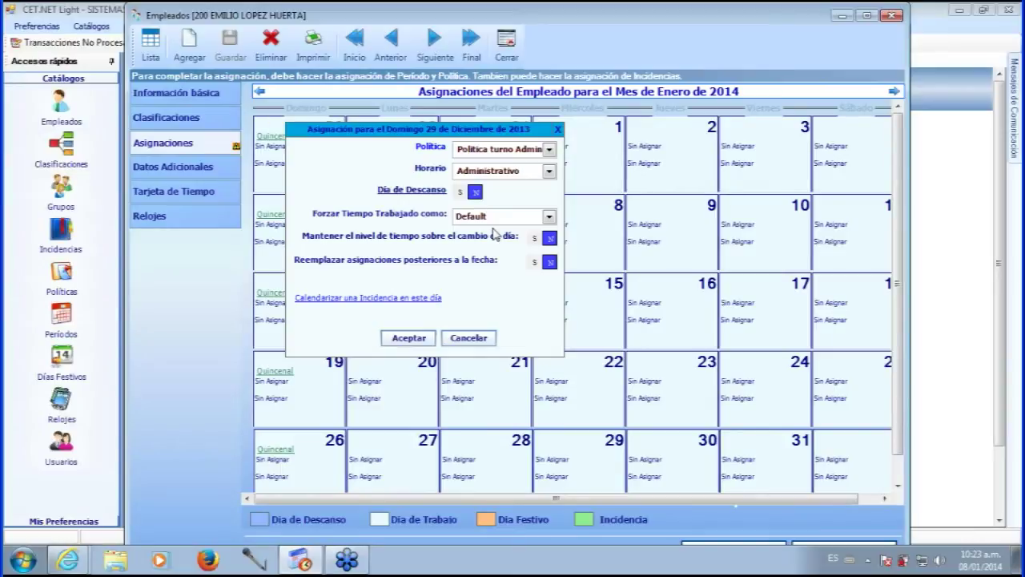
- Leave Forzar Tiempo Trabajado at Default, set Mantener el nivel to N, and accept the assignment
left_click(550, 218)
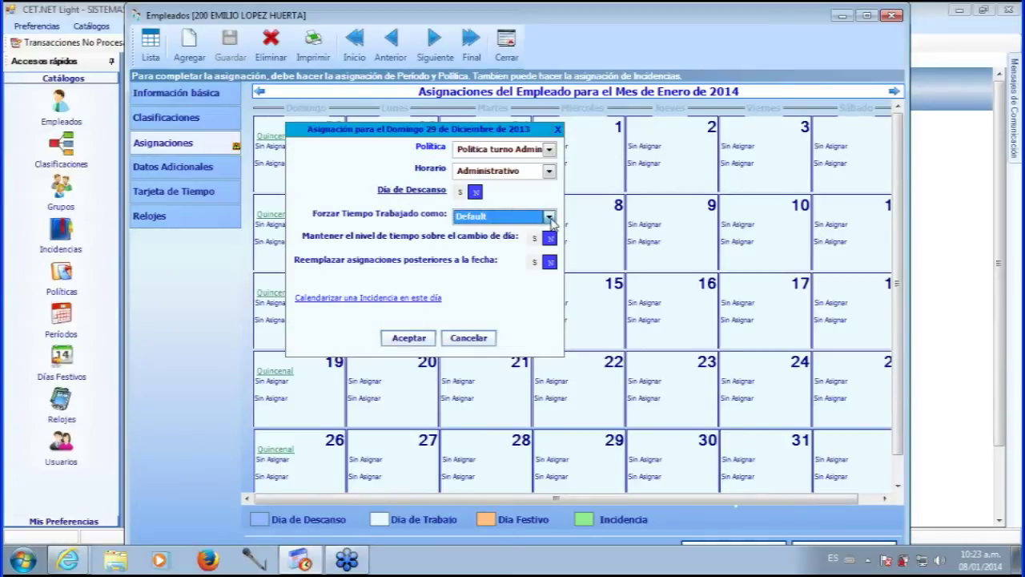
left_click(550, 218)
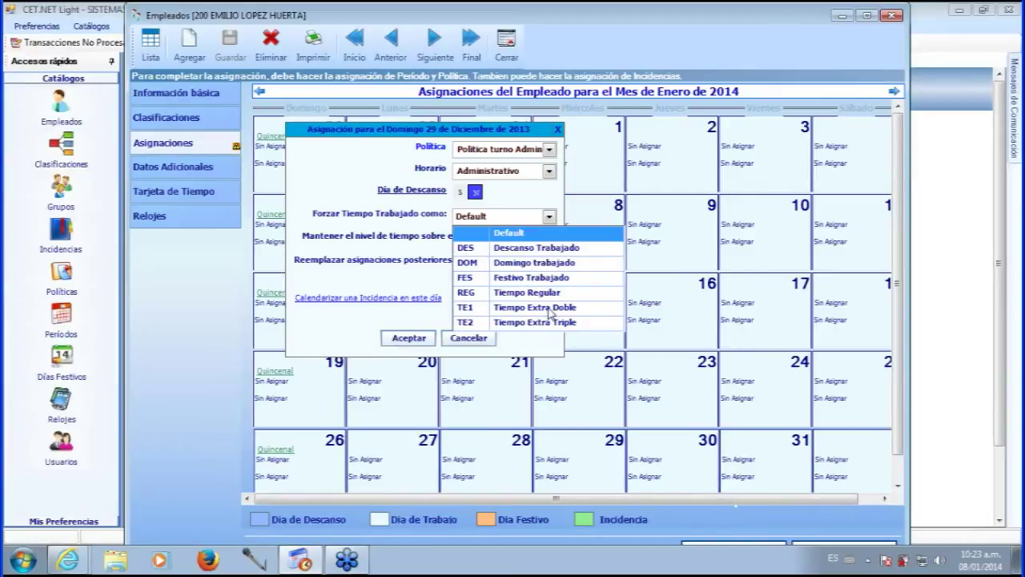
left_click(542, 196)
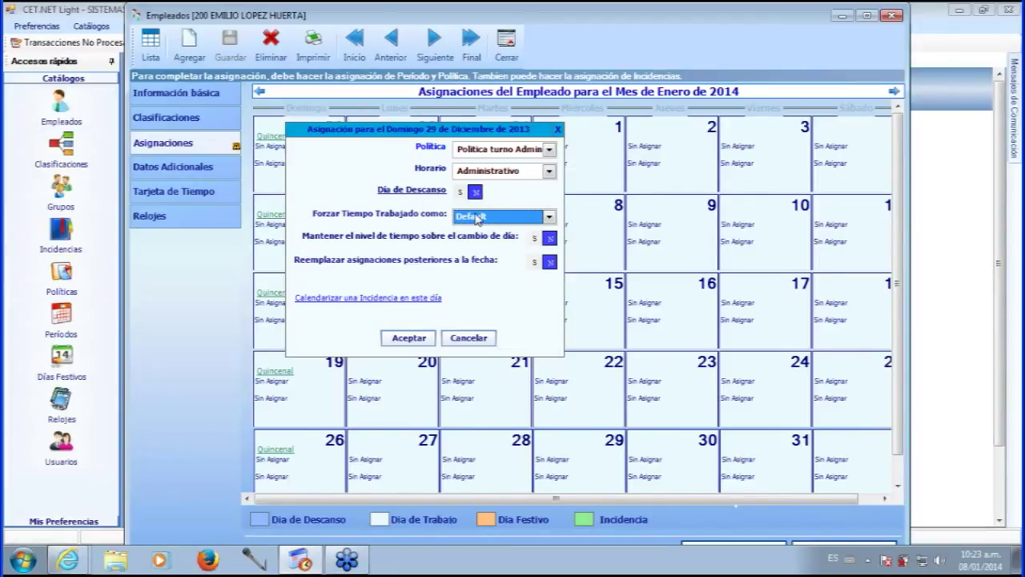
left_click(549, 217)
left_click(550, 217)
left_click(549, 241)
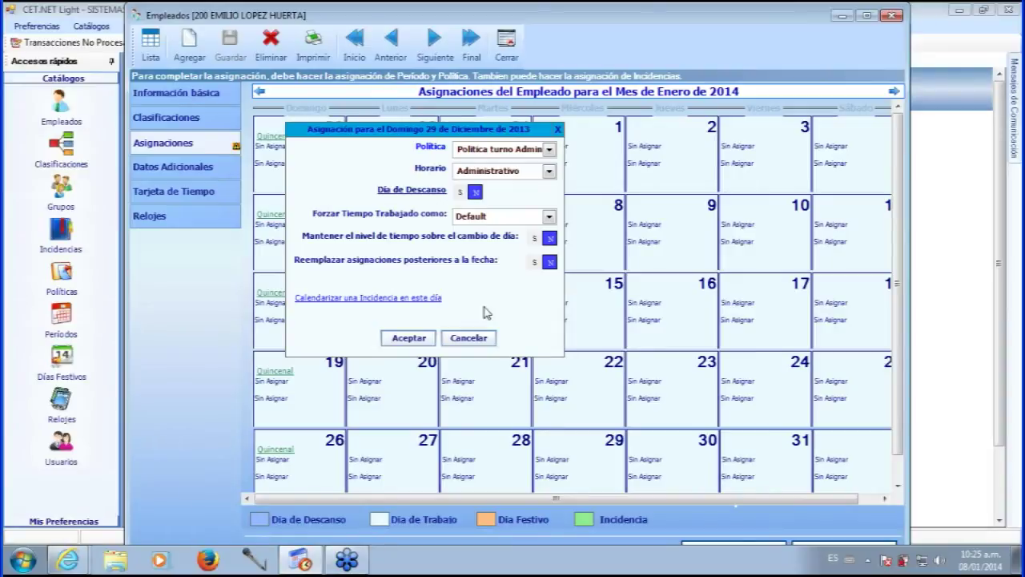
left_click(407, 339)
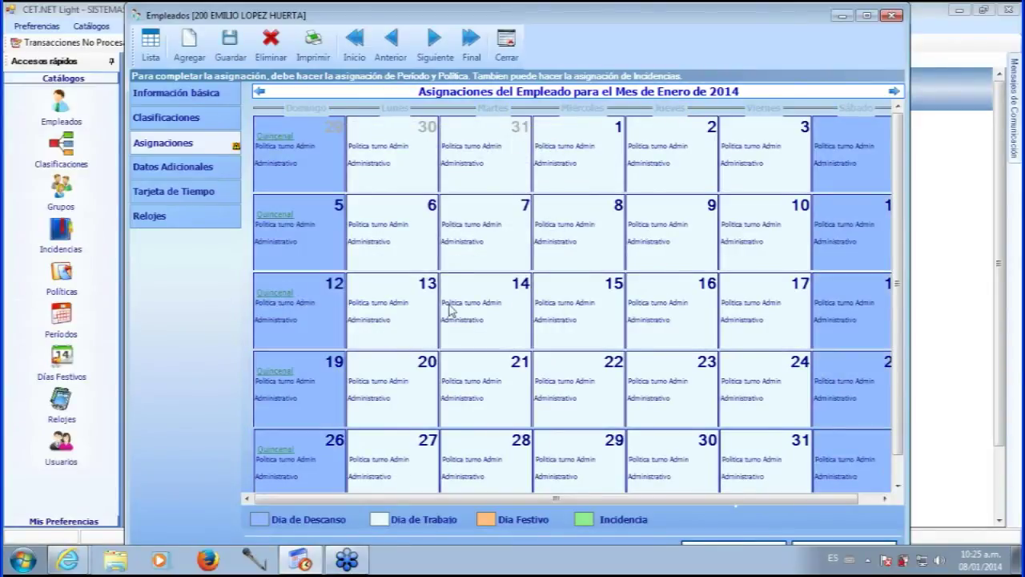
- Save the policy and schedule assignments and reposition the Empleados window
left_click(229, 45)
mouse_move(540, 24)
left_mouse_down()
mouse_move(539, 8)
mouse_move(538, 24)
left_mouse_up()
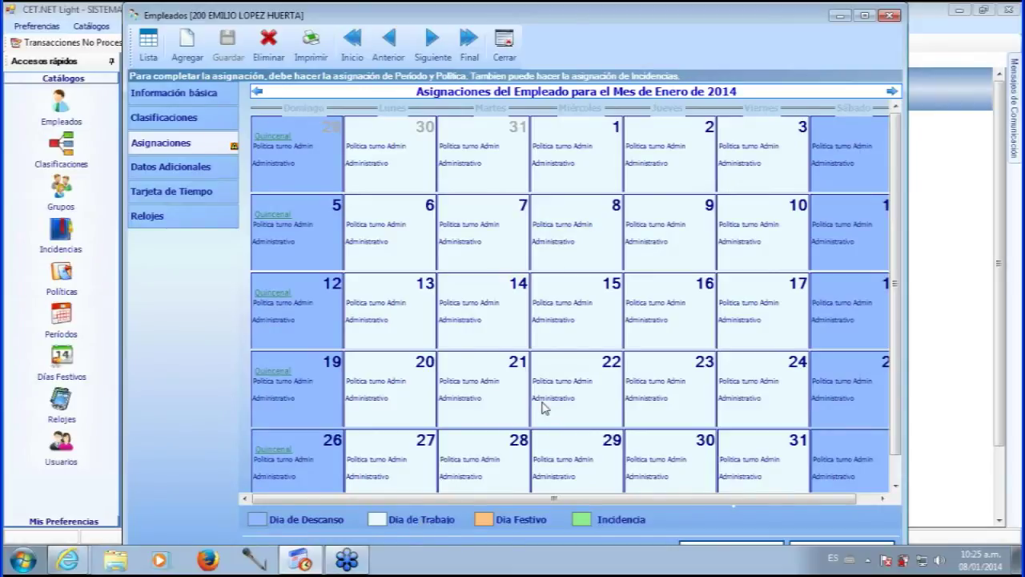
left_click_drag(574, 19, 569, 20)
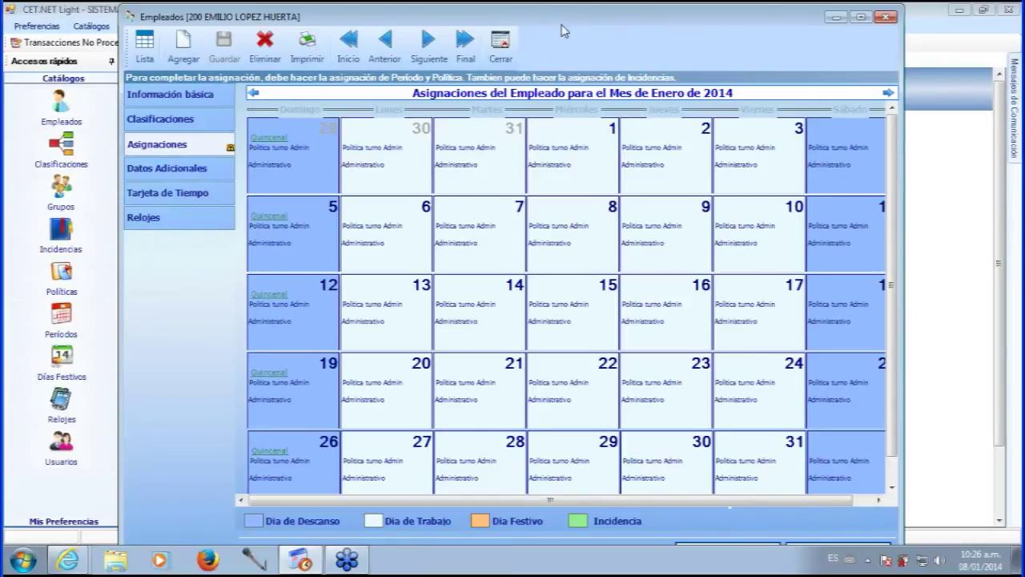
left_click_drag(561, 25, 559, 30)
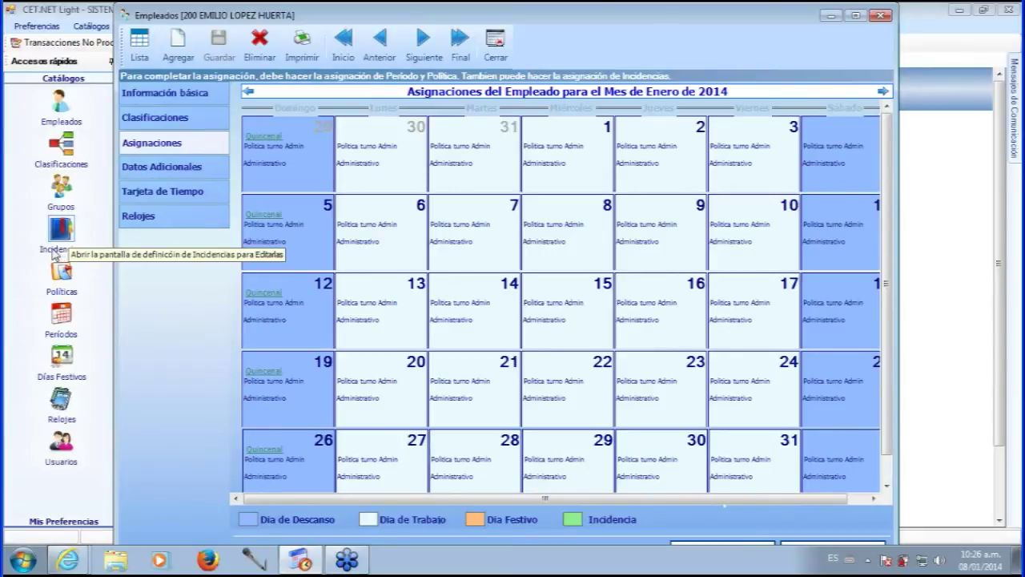
- Review the Incidencias code catalog, minimize it, and right-click January 20 in the calendar
left_click(55, 251)
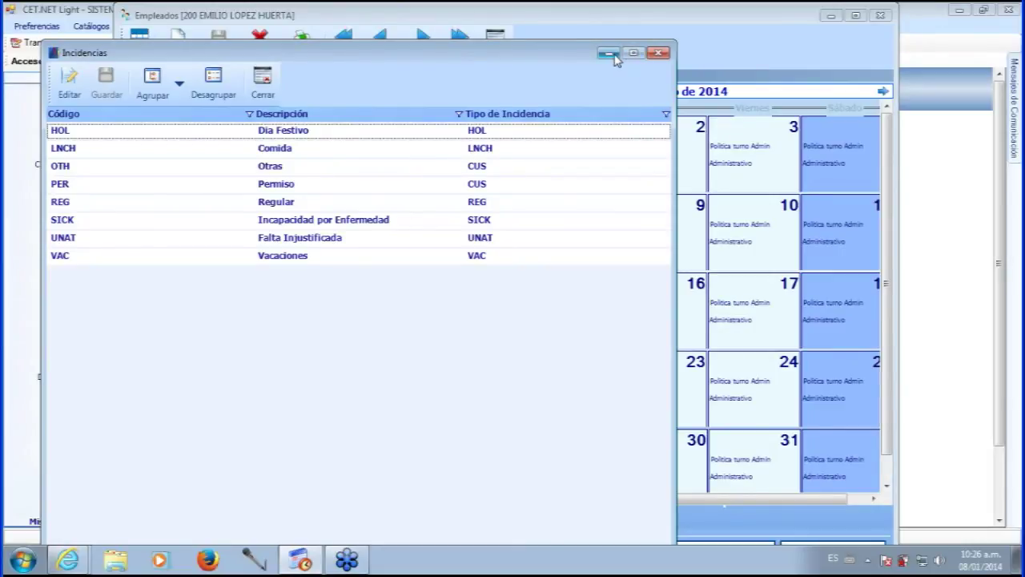
left_click(608, 54)
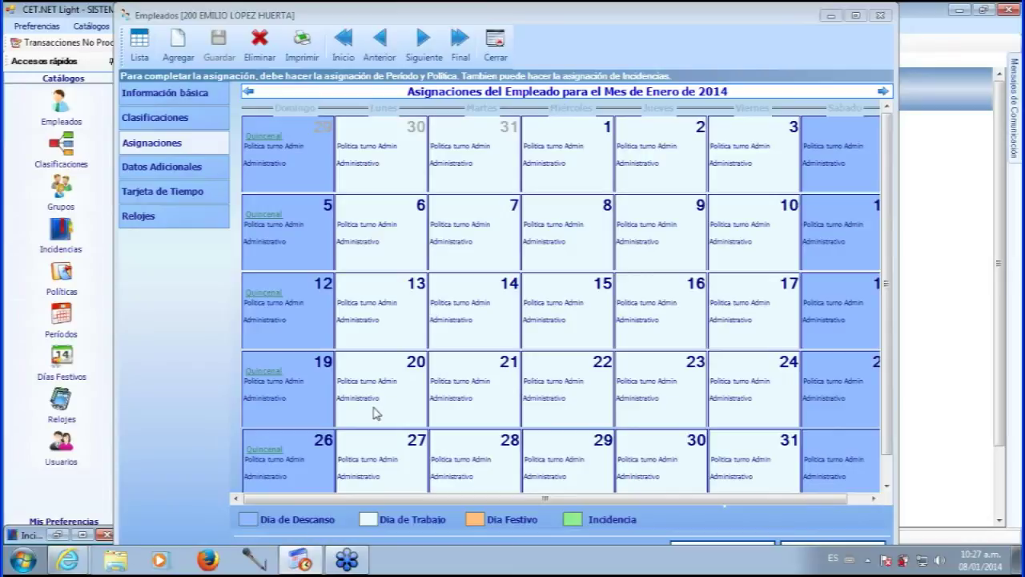
right_click(372, 409)
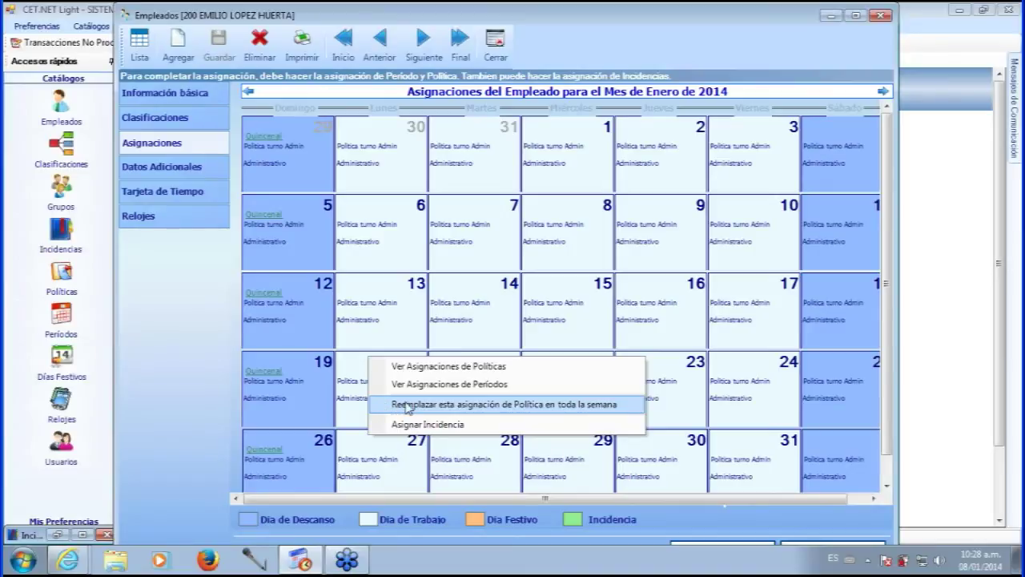
- Choose Asignar Incidencia for 20/01/2014 and move the scheduling dialog up so it fits fully
left_click(496, 425)
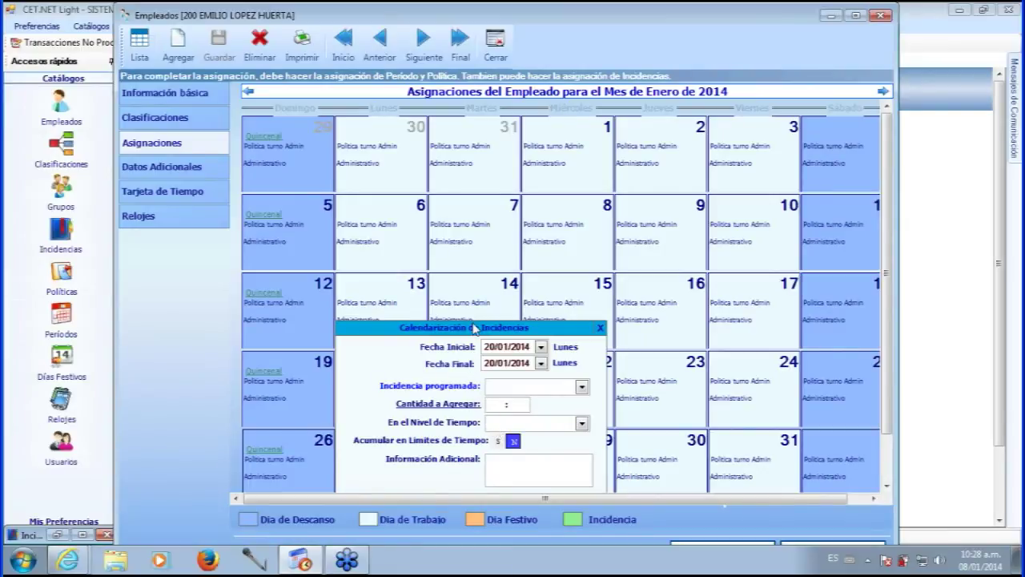
left_click_drag(474, 328, 517, 245)
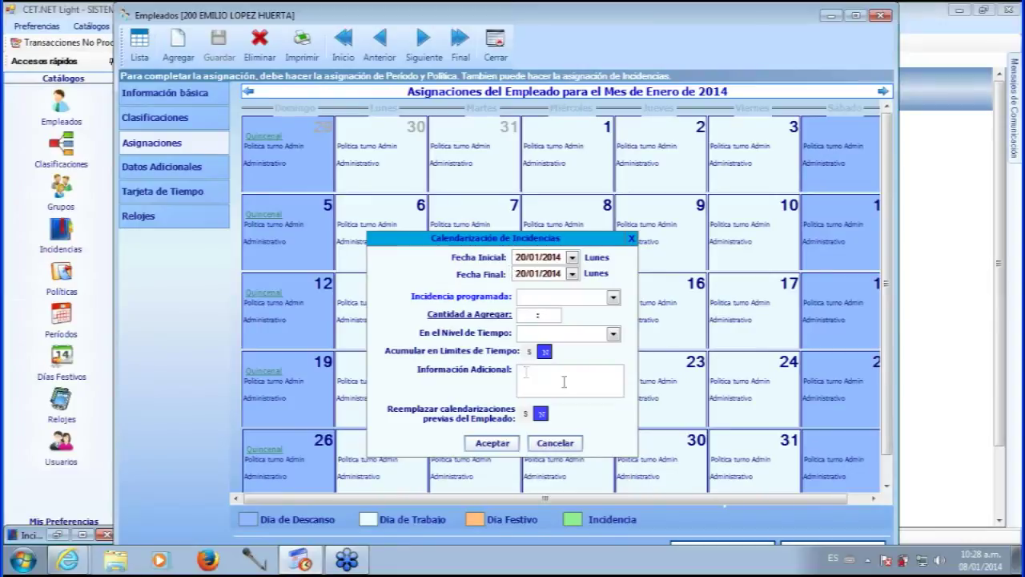
left_click_drag(515, 244, 518, 212)
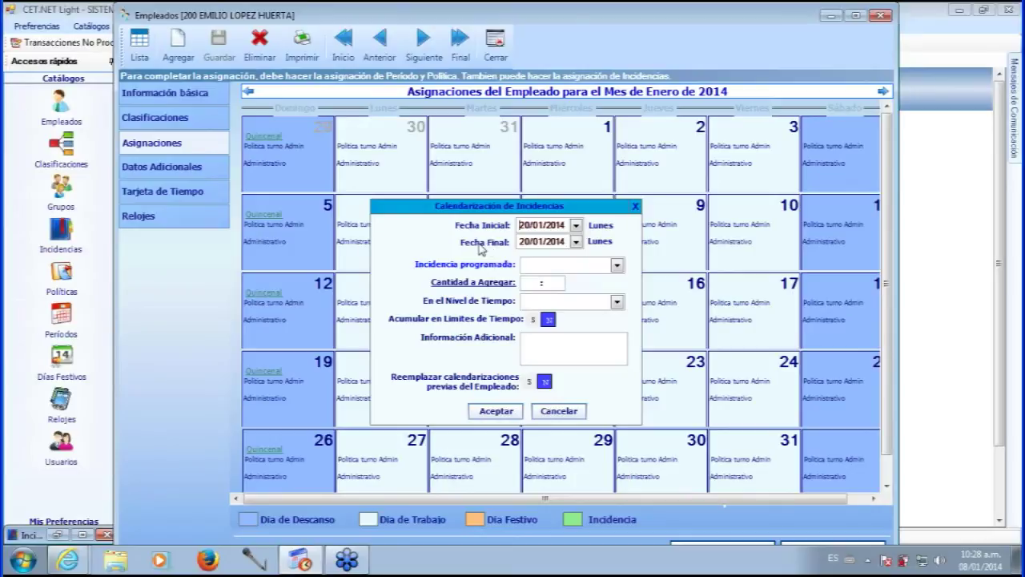
- Schedule the Vacaciones incidence through 24/01/2014 and restore the Incidencias catalogue
left_click(575, 241)
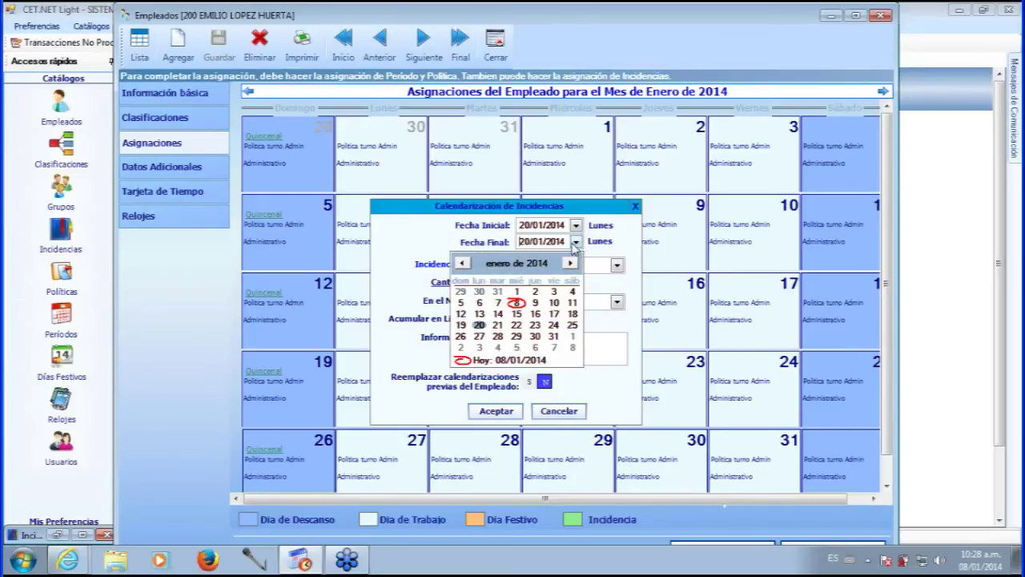
left_click(553, 325)
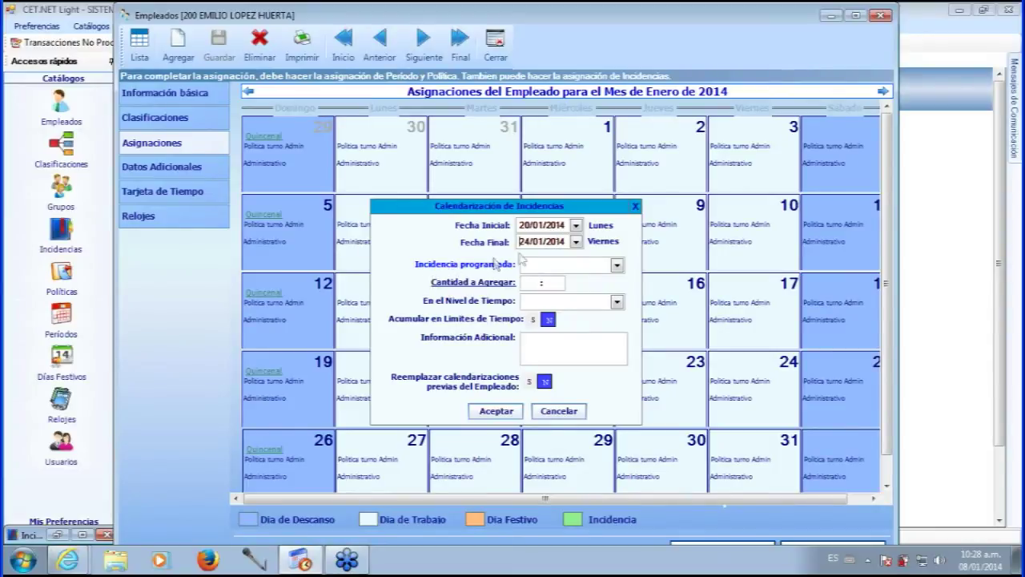
left_click(616, 264)
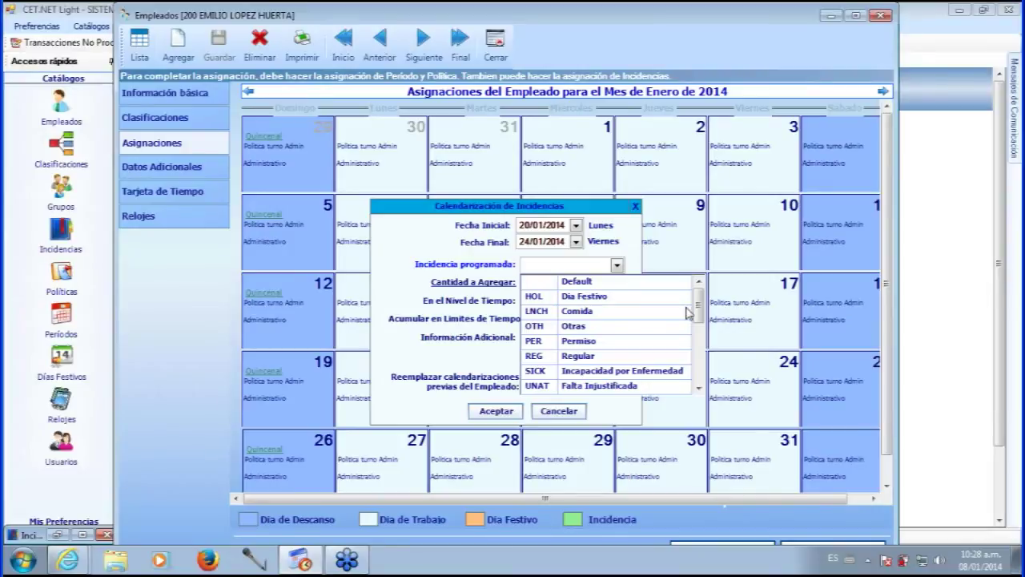
left_click(698, 388)
left_click(699, 388)
left_click(698, 389)
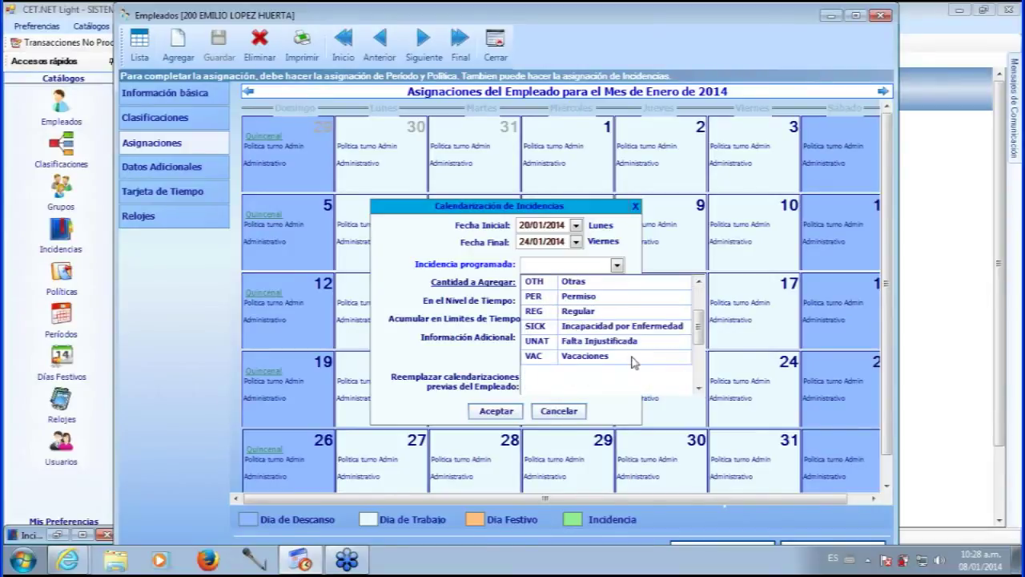
left_click(595, 356)
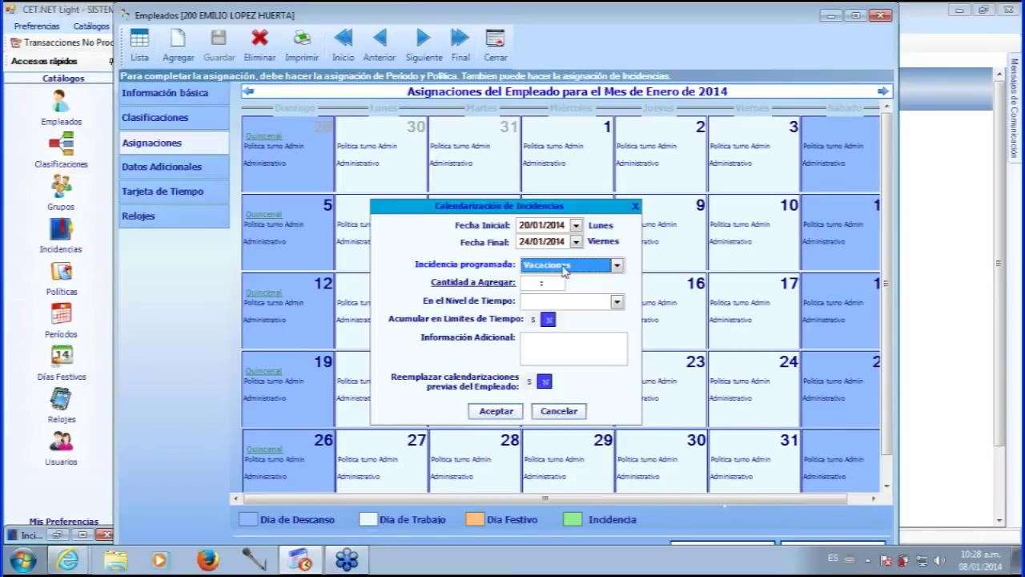
left_click(57, 534)
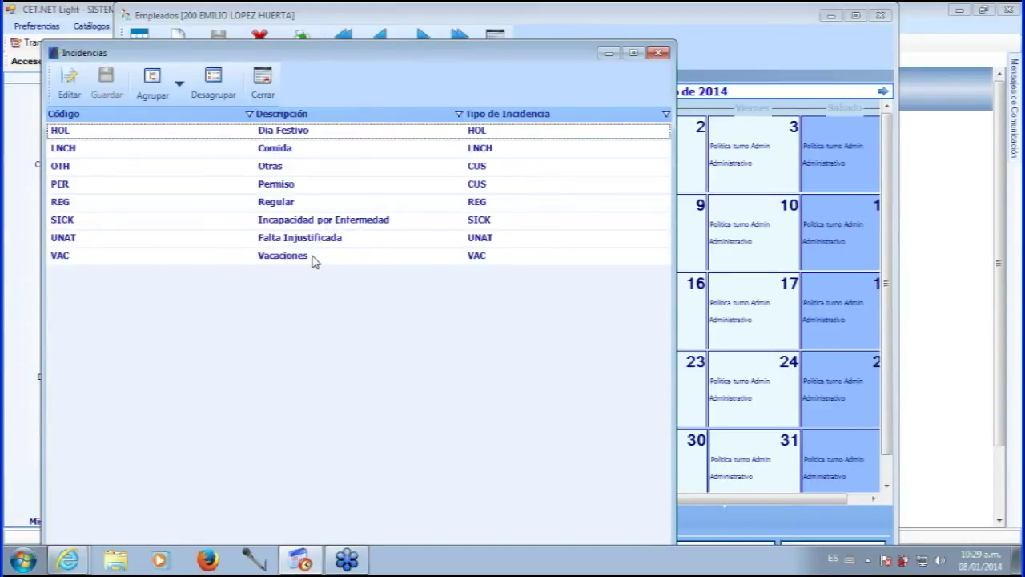
- Open VAC Vacaciones, switch its unit type to U and back to H, then minimize the catalogue
left_click(314, 261)
double_click(300, 260)
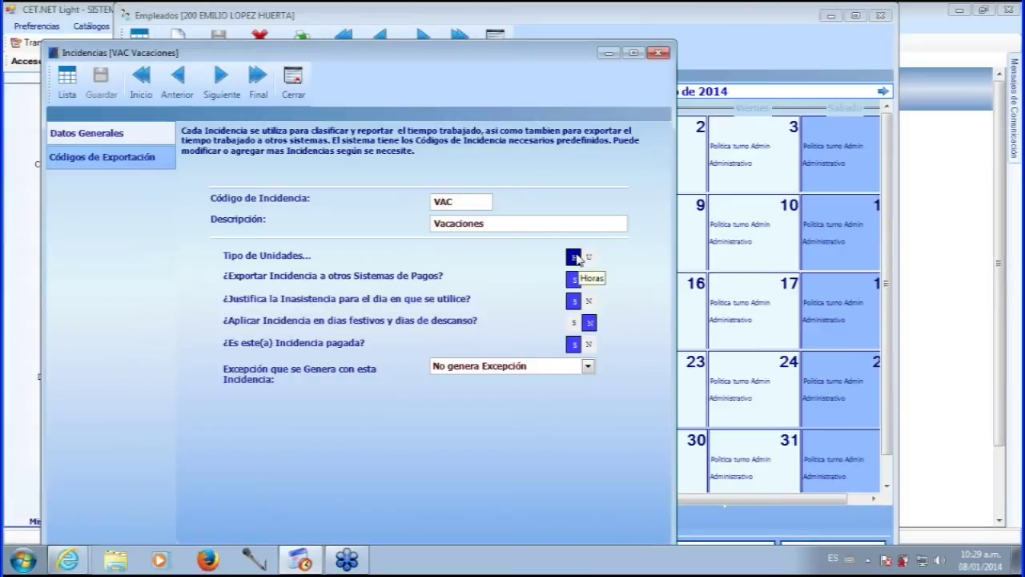
left_click(589, 258)
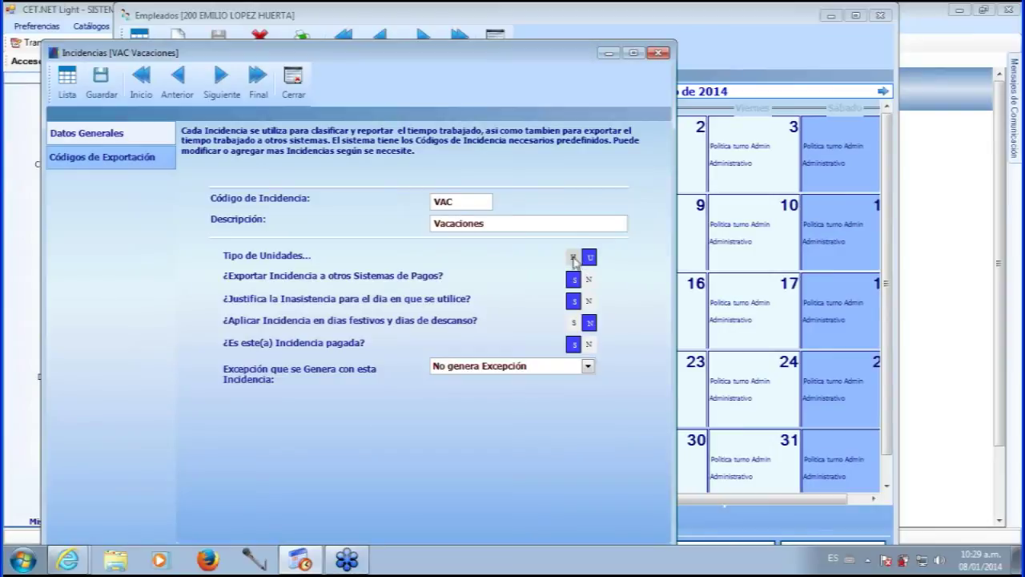
left_click(573, 257)
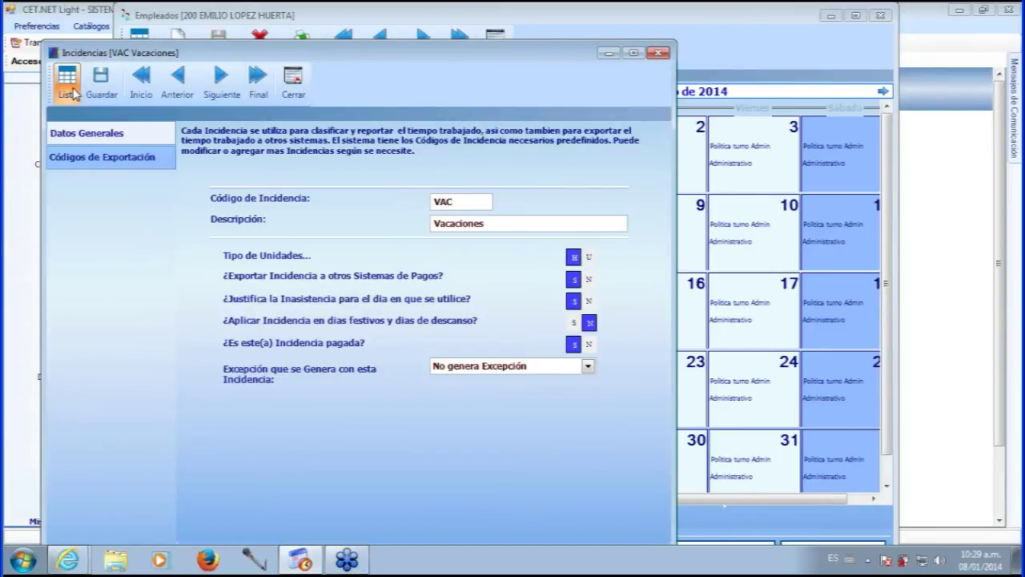
left_click(69, 89)
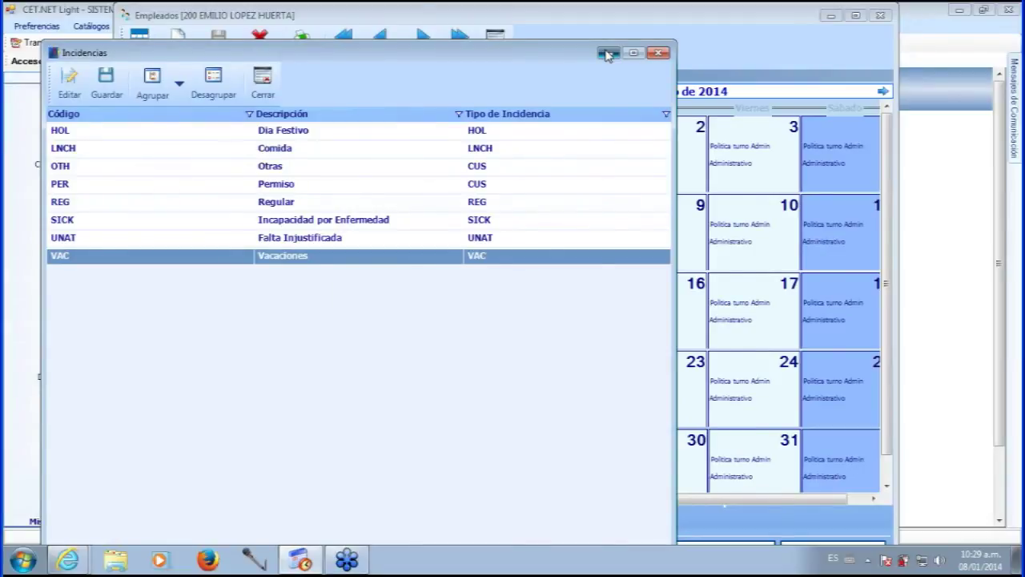
left_click(606, 53)
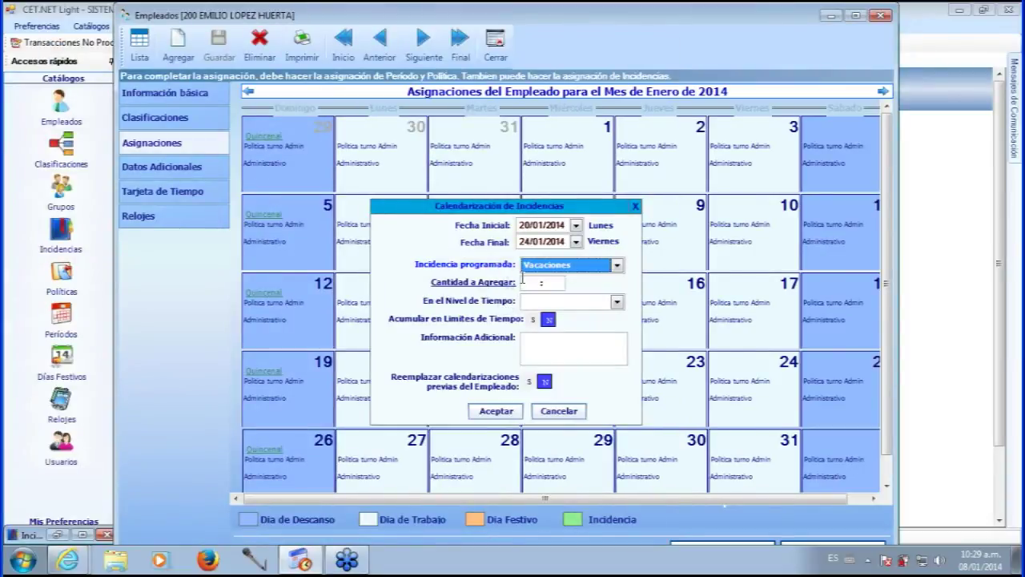
- Enter 08:00 as the Cantidad a Agregar for the Vacaciones schedule
left_click(525, 282)
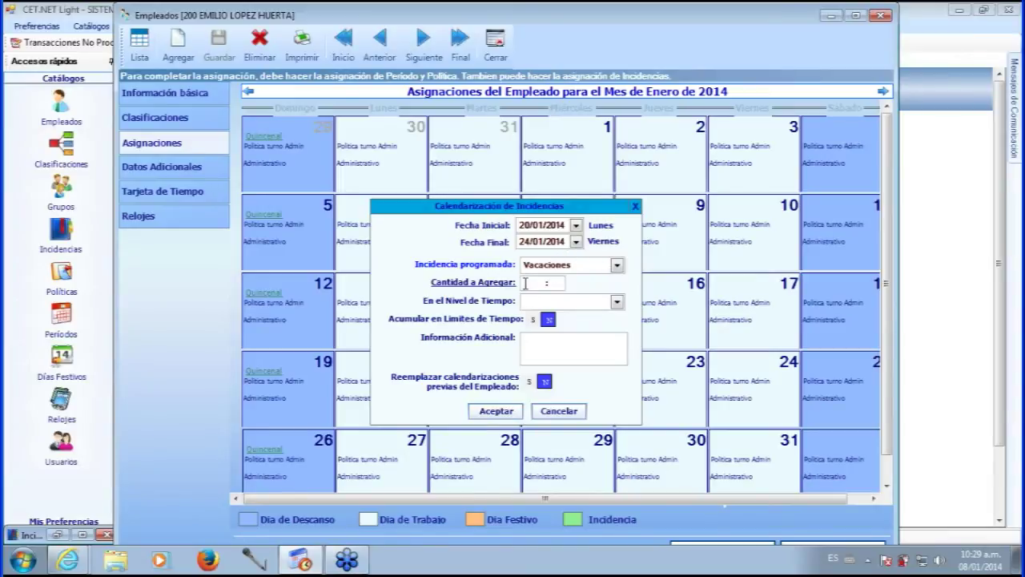
type("08")
type("00")
key("BackSpace")
key("BackSpace")
left_click_drag(532, 283, 558, 286)
left_click(546, 285)
- Choose Tiempo Regular, add the note 'folio 25', and leave Reemplazar at N
left_click(616, 302)
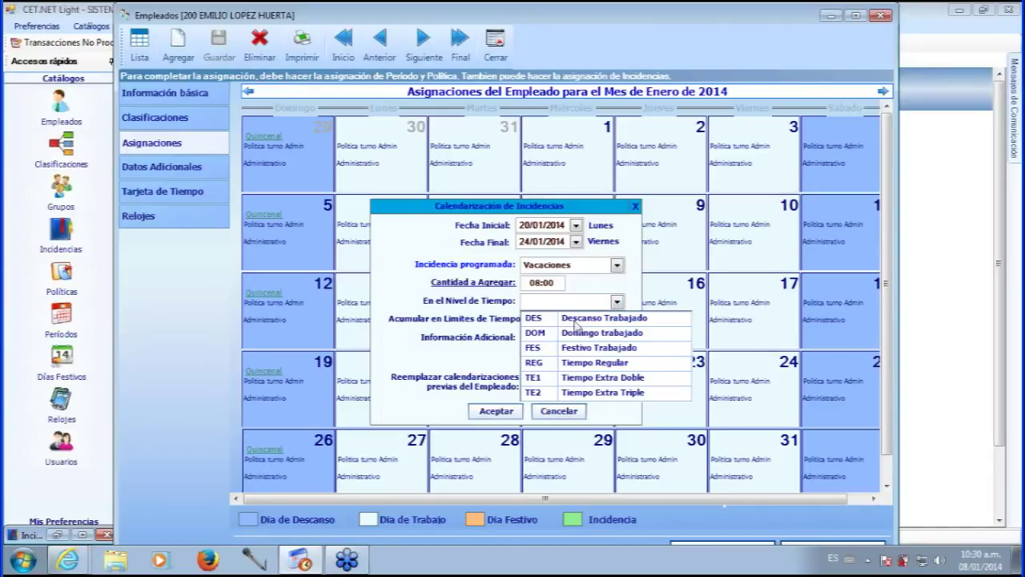
left_click(591, 364)
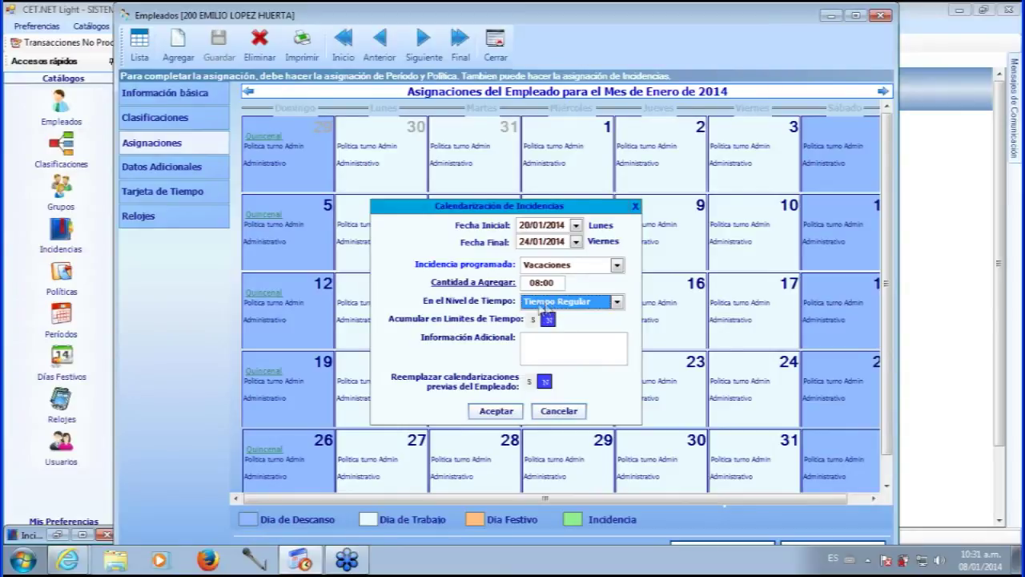
left_click(548, 320)
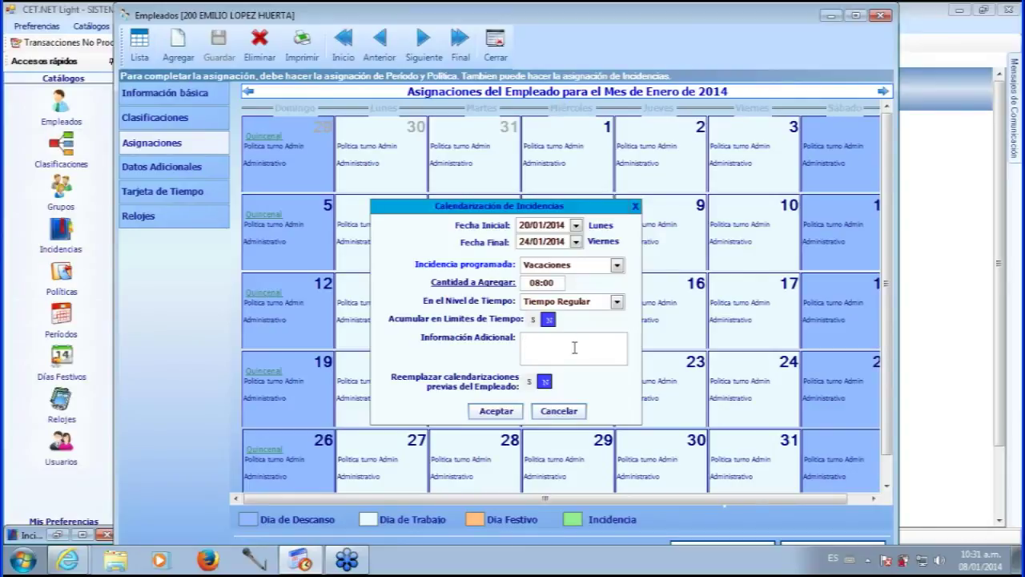
type("folio 25")
left_click(528, 382)
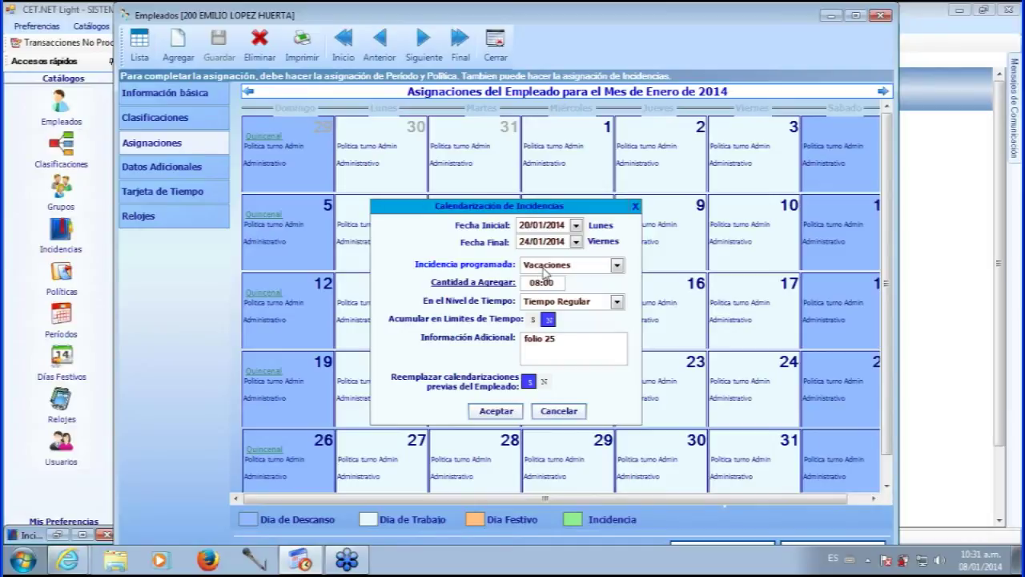
left_click(547, 379)
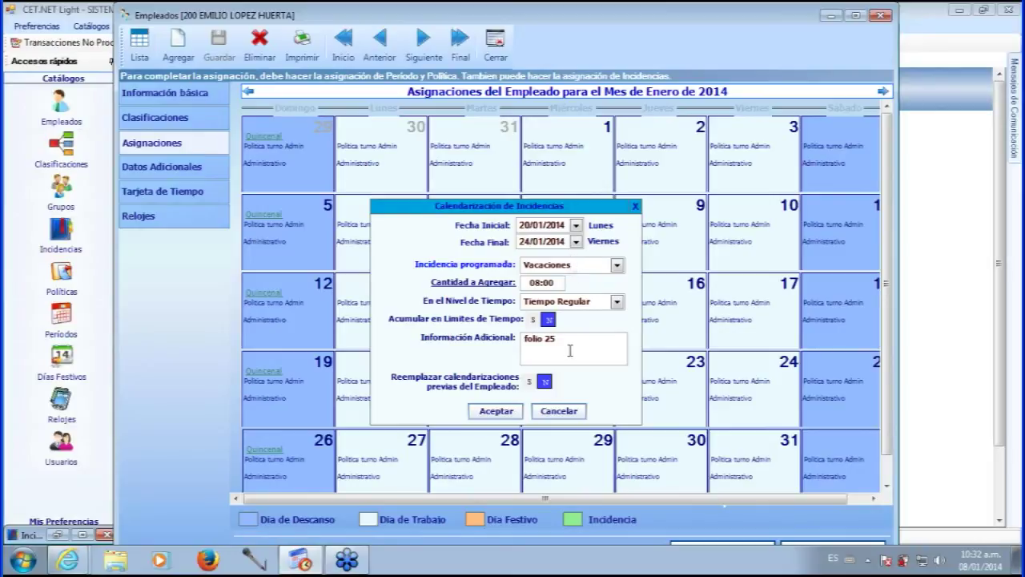
- Confirm the Vacaciones incidence for 20–24 January and save employee 200's record
left_click(496, 411)
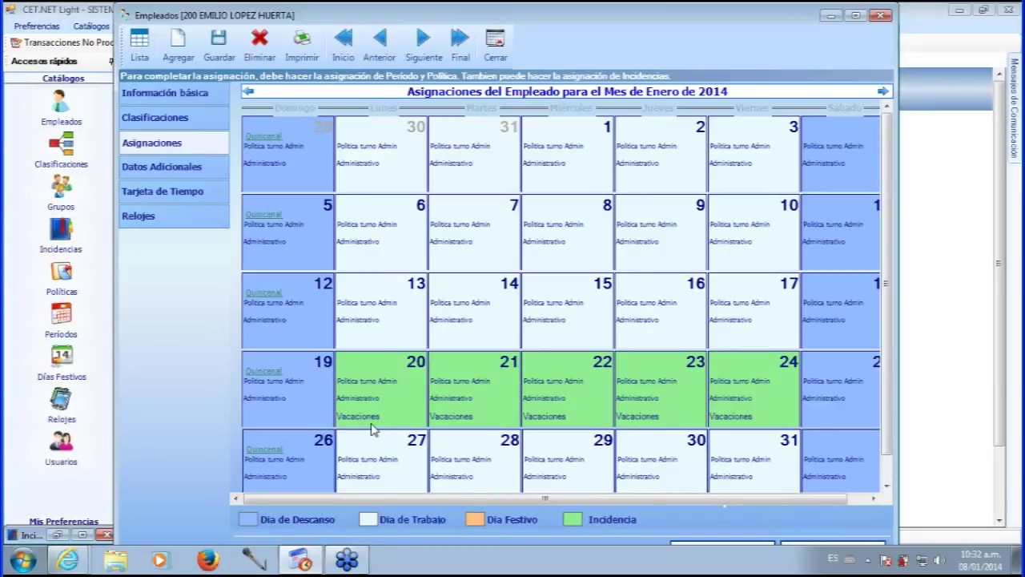
mouse_move(376, 418)
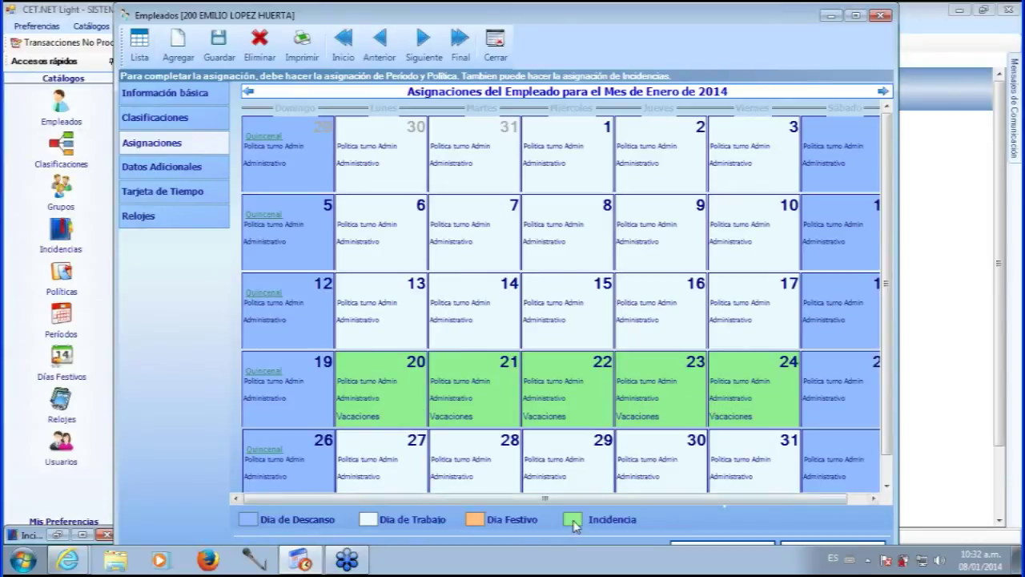
left_click(221, 41)
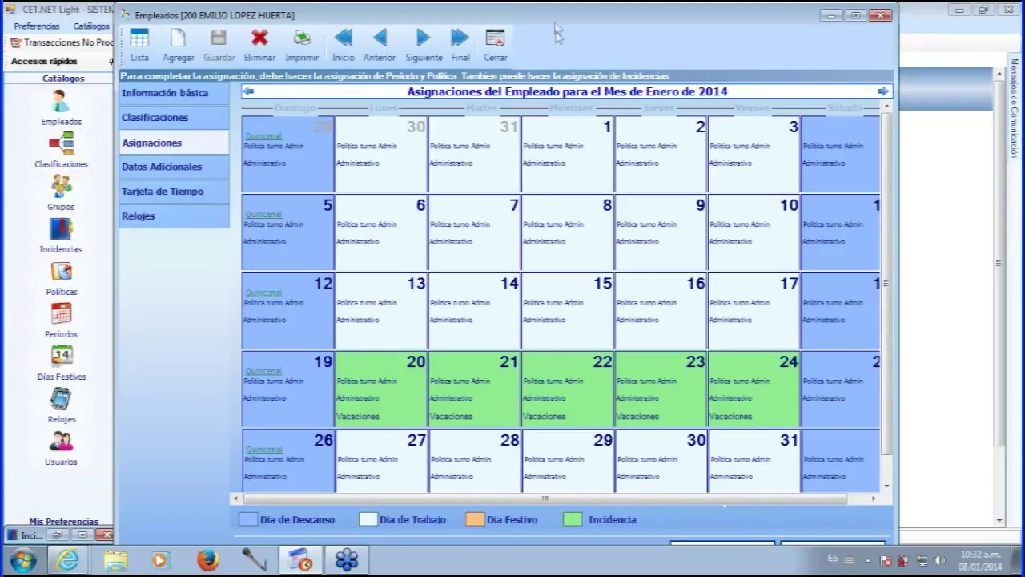
left_click_drag(554, 24, 558, 30)
- On Datos Adicionales, fill in the employee's street and number, postal code, city and state
left_click(166, 177)
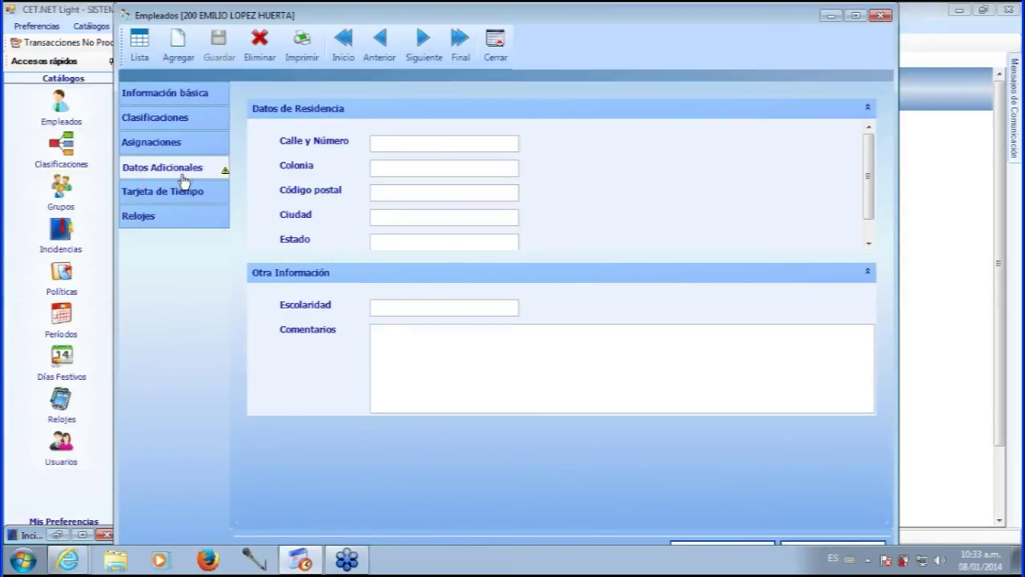
left_click(424, 145)
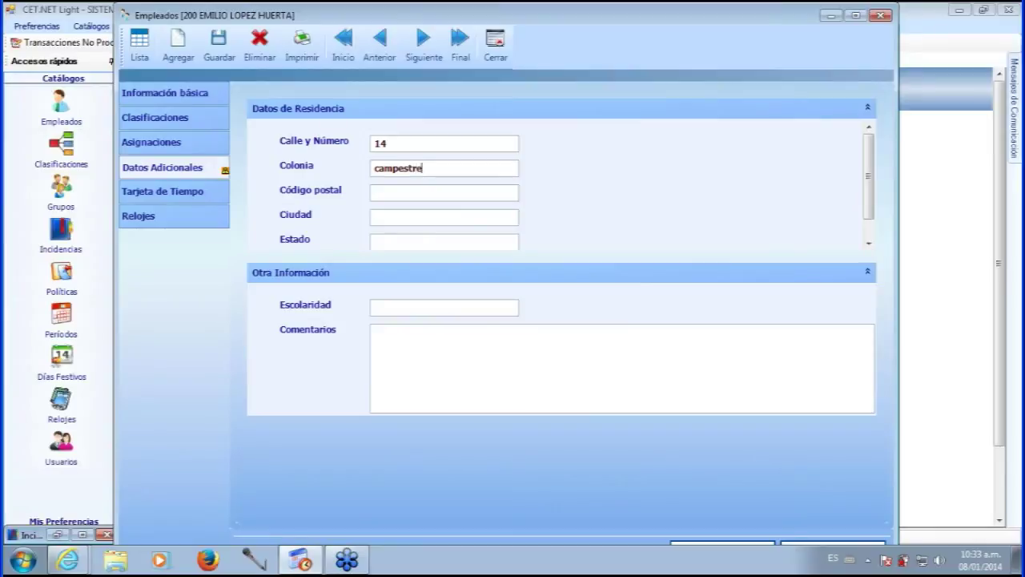
left_click(462, 189)
type("9700")
left_click(446, 223)
type("Merida")
left_click(406, 243)
type("Yuc")
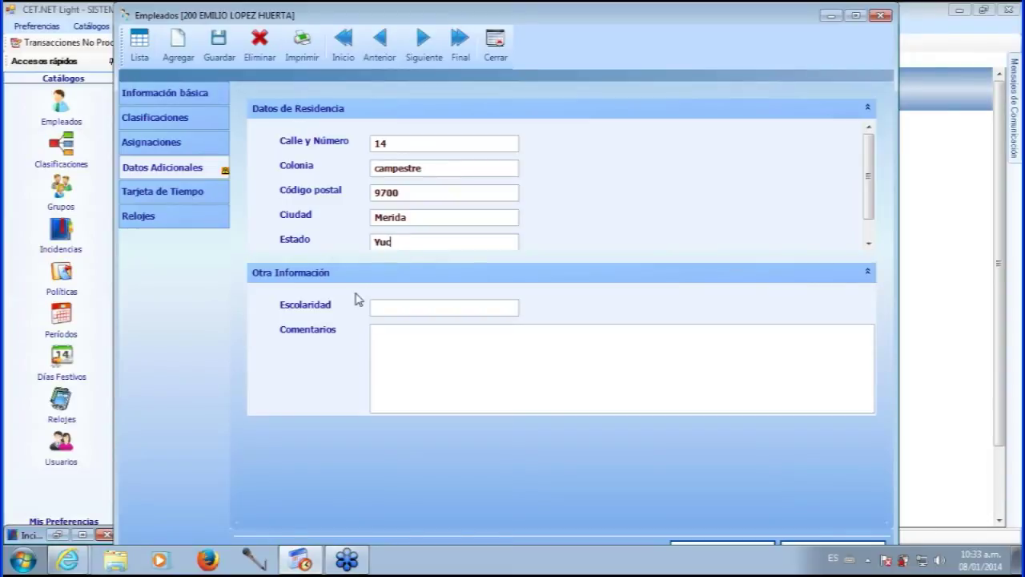
left_click(394, 343)
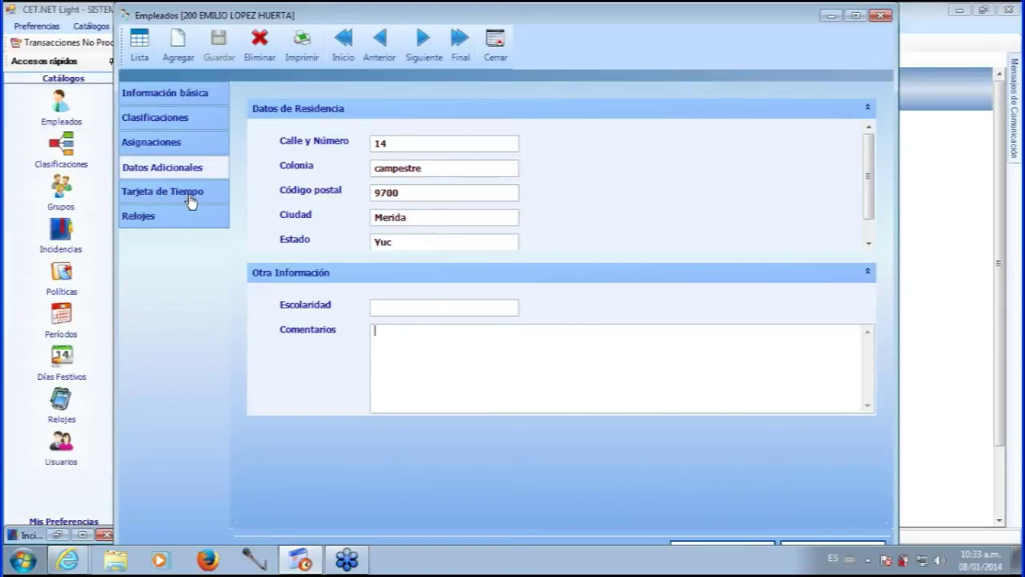
- Create the 01/01–15/01/2014 pay period on employee 200's time card and review its daily entries
left_click(172, 200)
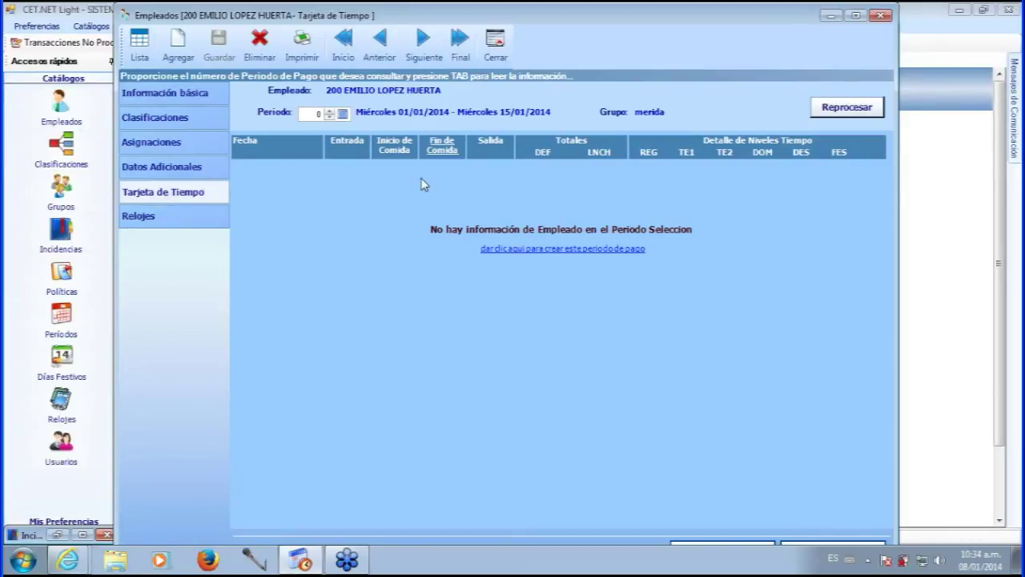
left_click(520, 249)
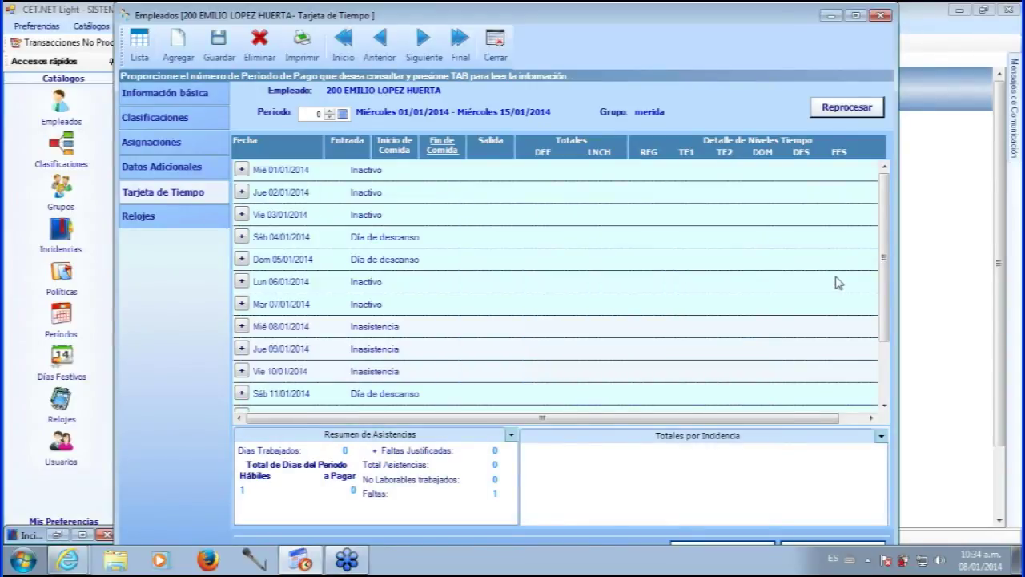
mouse_move(889, 230)
left_mouse_down()
mouse_move(892, 268)
mouse_move(895, 221)
left_mouse_up()
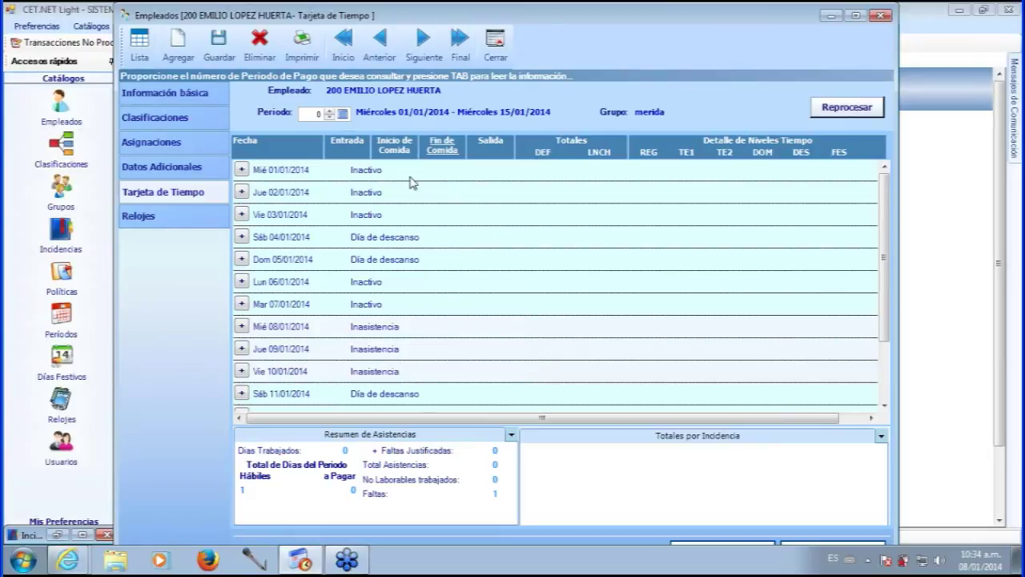
- Create pay period 1 (16/12/2013–31/12/2013), return to period 0 and save the time card
left_click(329, 112)
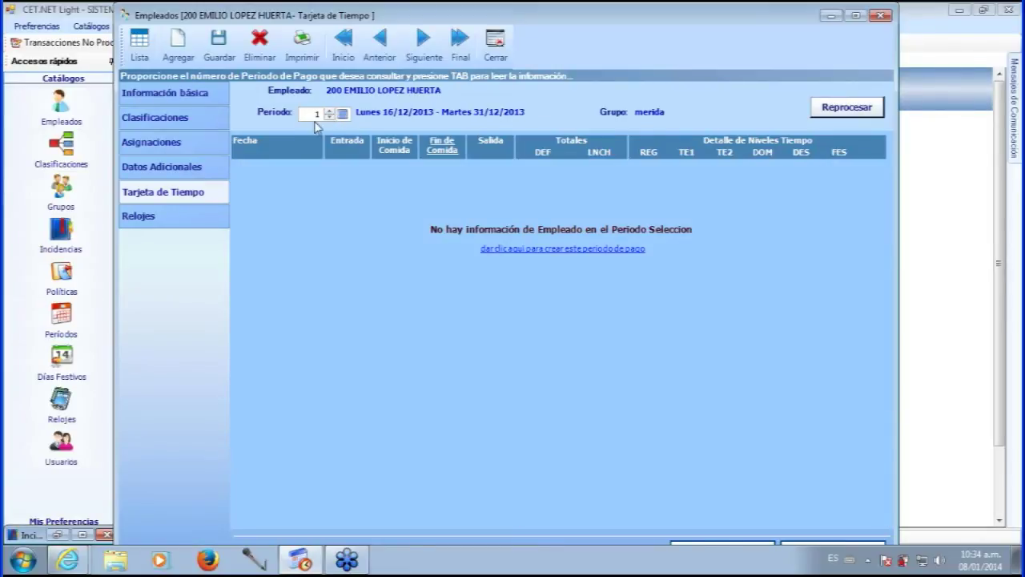
left_click(490, 250)
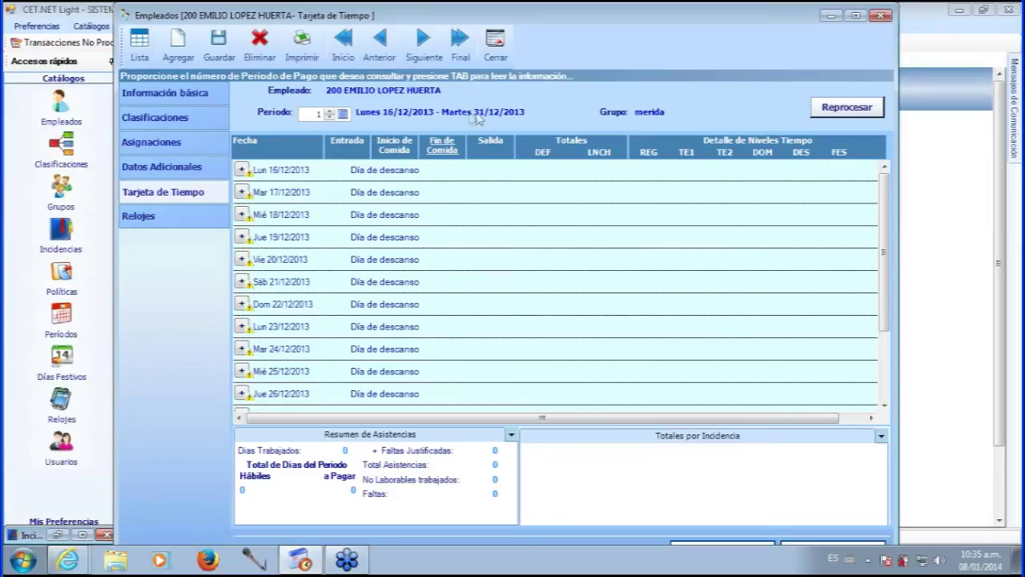
left_click(329, 109)
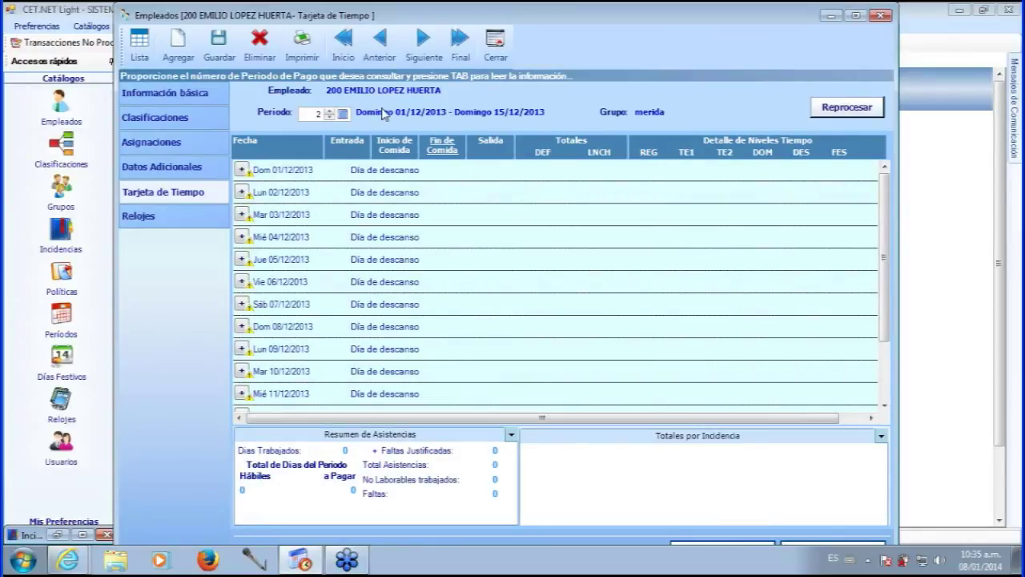
left_click(329, 117)
left_click(329, 113)
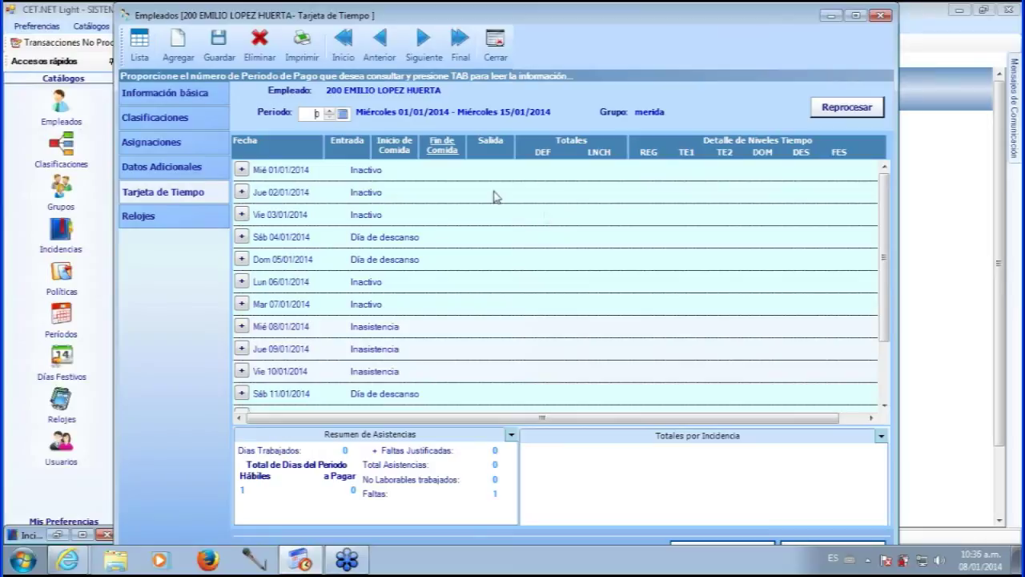
left_click(221, 56)
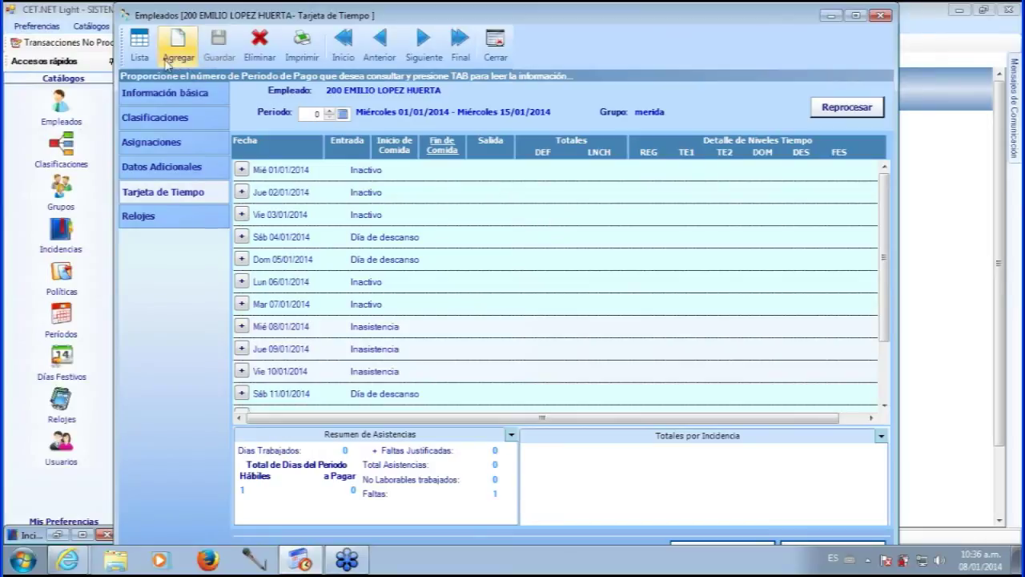
- Open employee 100 from the employee list and display its period 0 time card
left_click(141, 50)
left_click(303, 115)
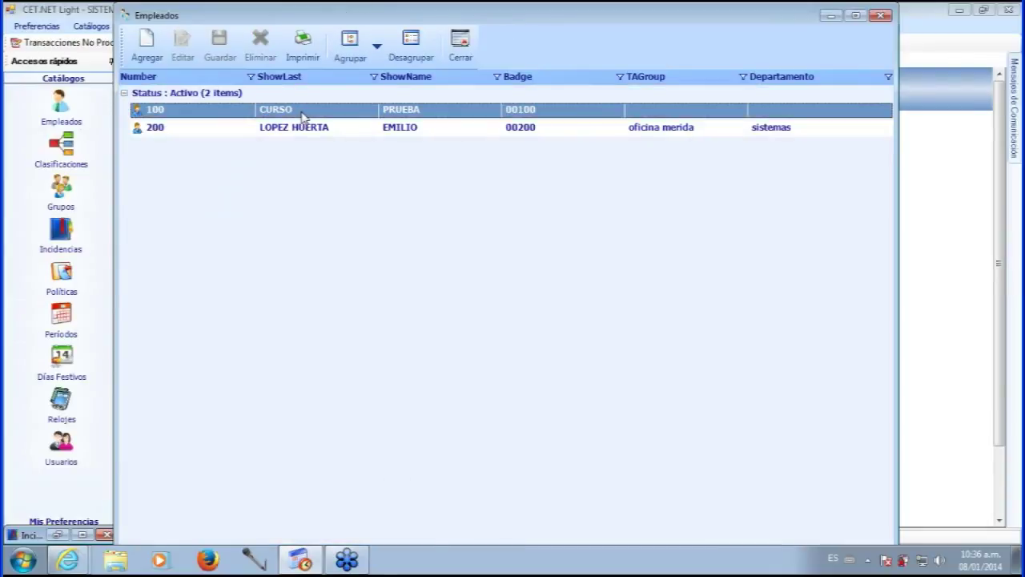
double_click(303, 114)
left_click(194, 199)
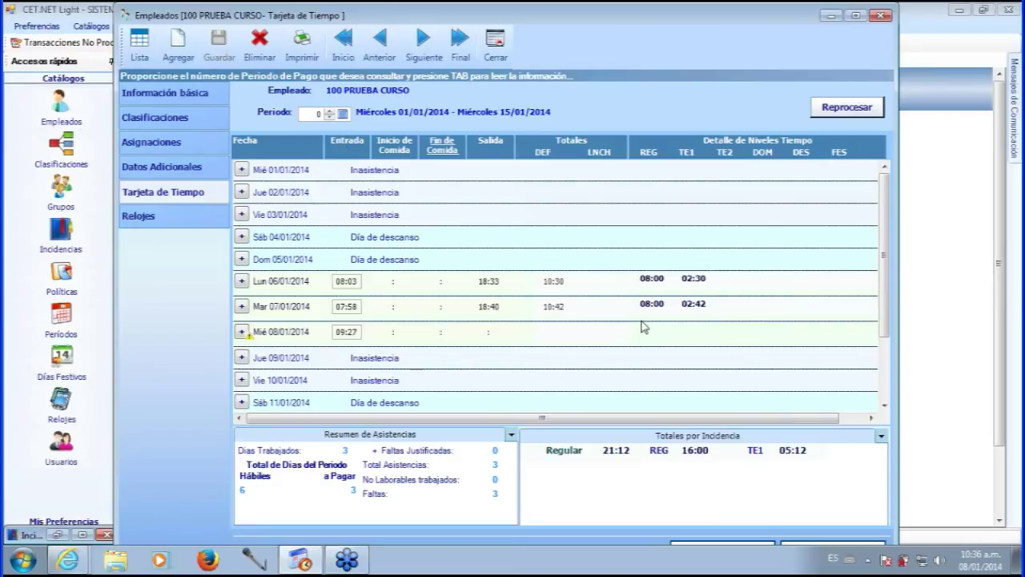
scroll(632, 330, "down", 2)
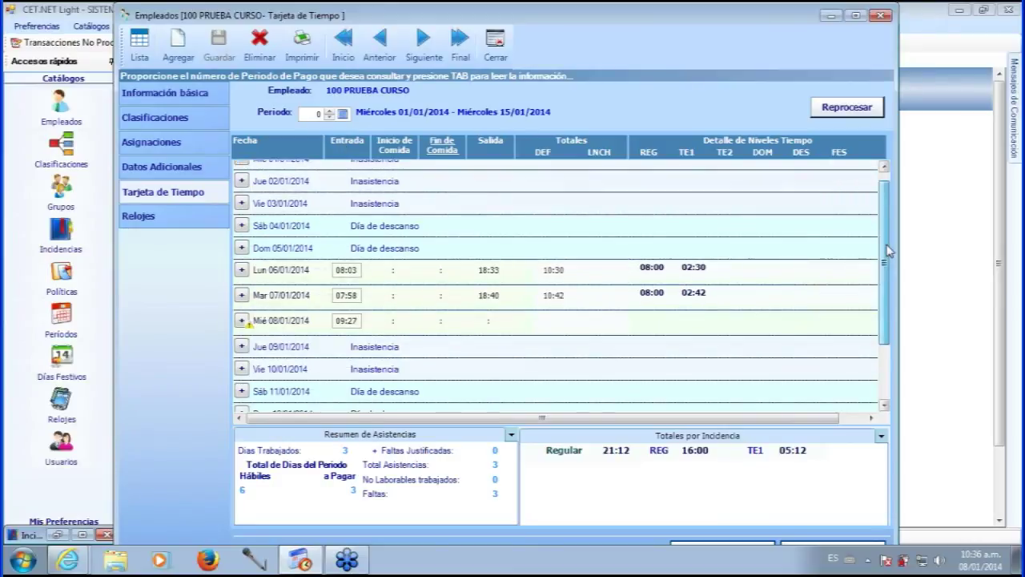
left_click(486, 247)
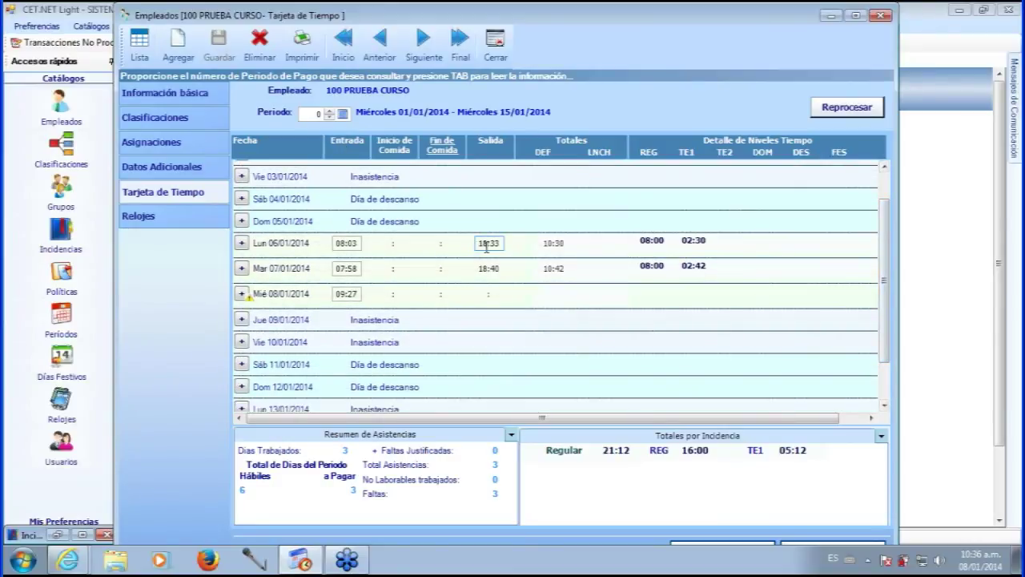
left_click(485, 290)
left_click(436, 244)
left_click(552, 245)
left_click(553, 243)
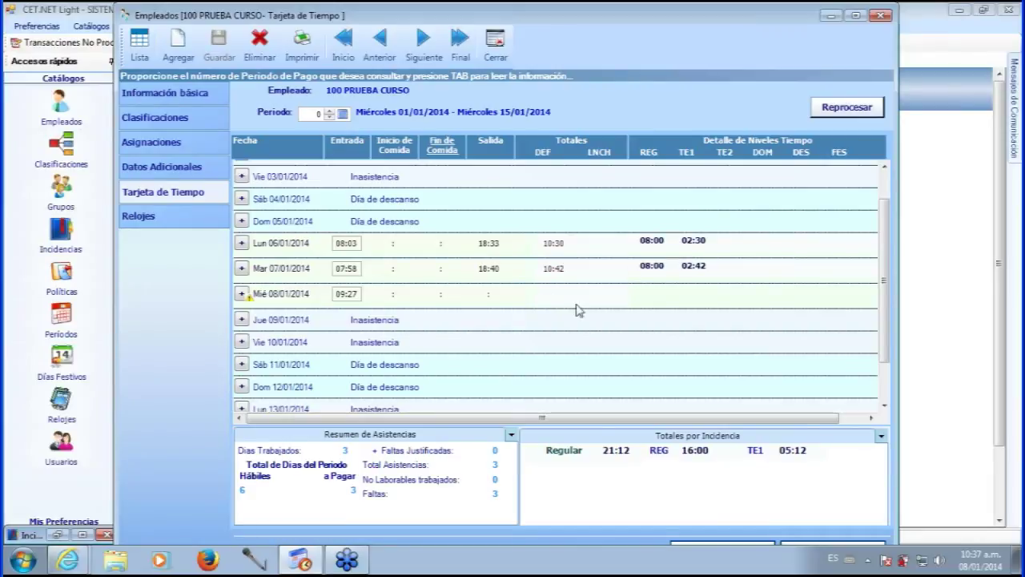
scroll(887, 257, "down", 2)
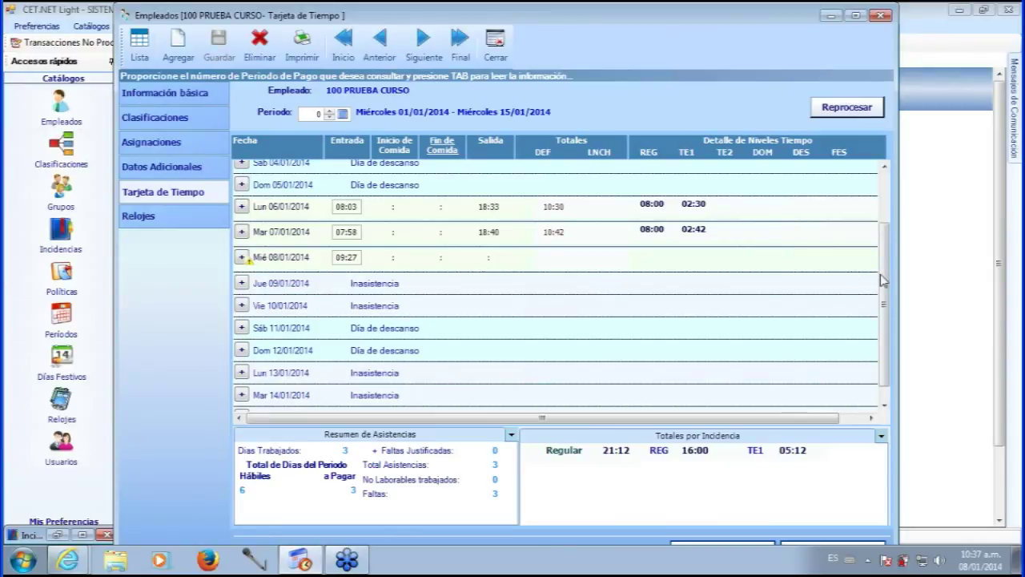
scroll(801, 276, "down", 1)
scroll(807, 277, "up", 2)
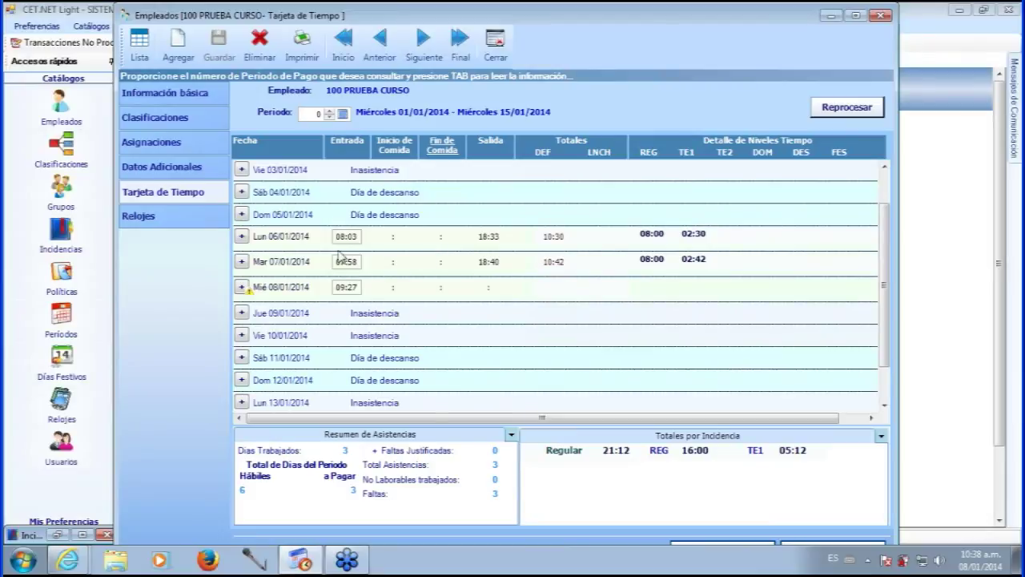
left_click(347, 237)
mouse_move(359, 238)
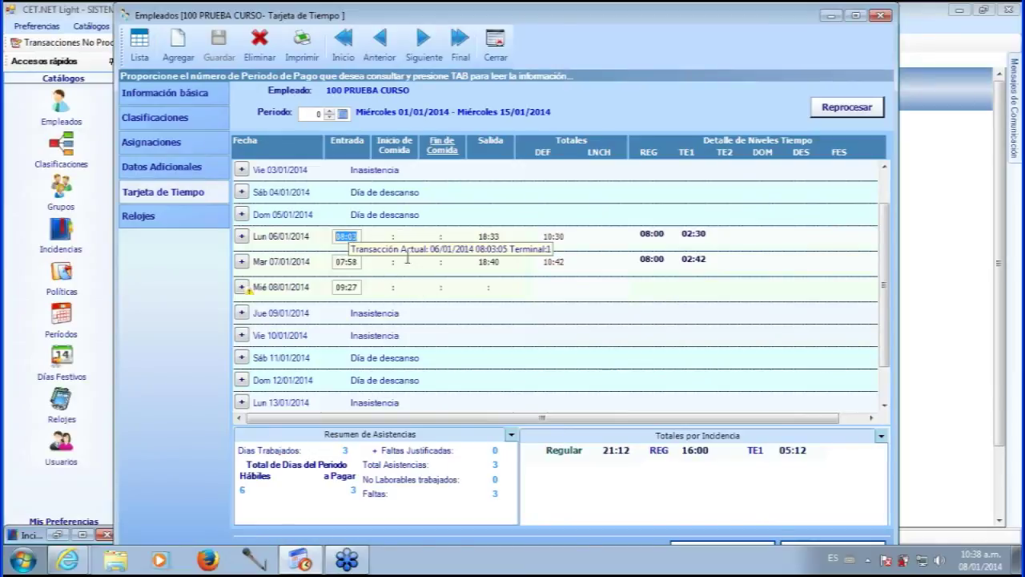
left_click_drag(884, 249, 880, 290)
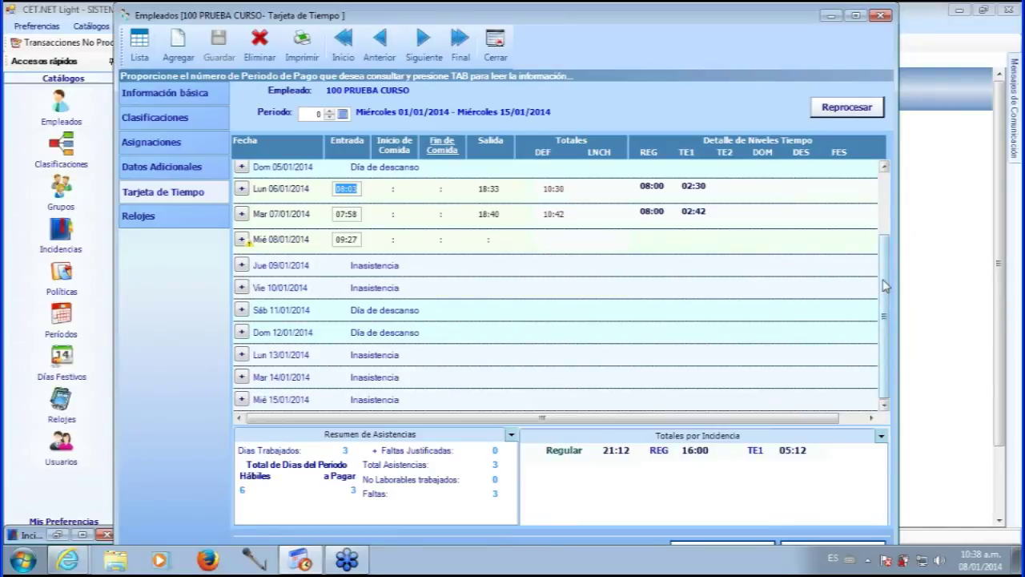
scroll(561, 264, "up", 3)
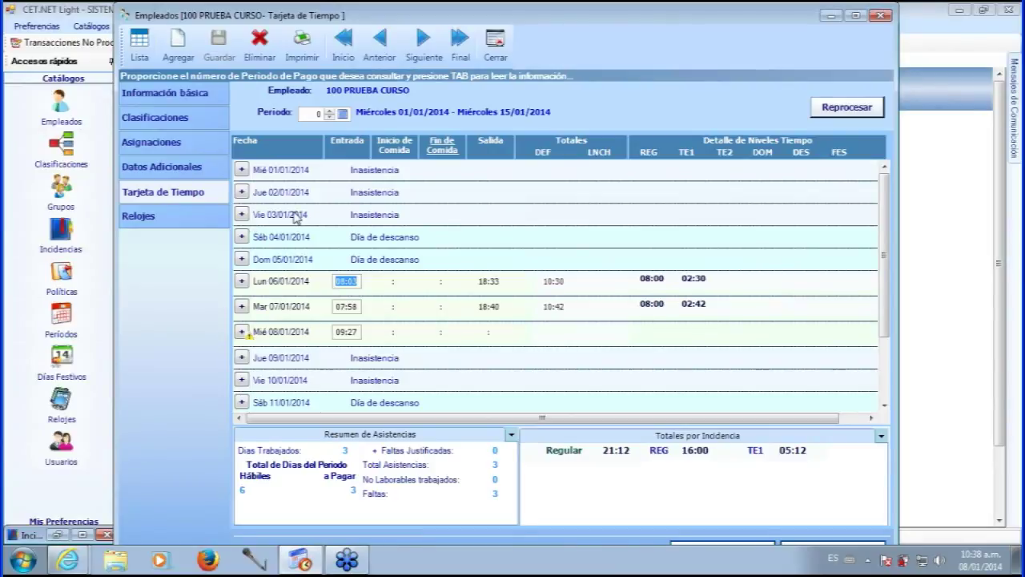
- Add an attendance record with an 08:25 clock-in on Friday 03/01/2014
left_click(241, 214)
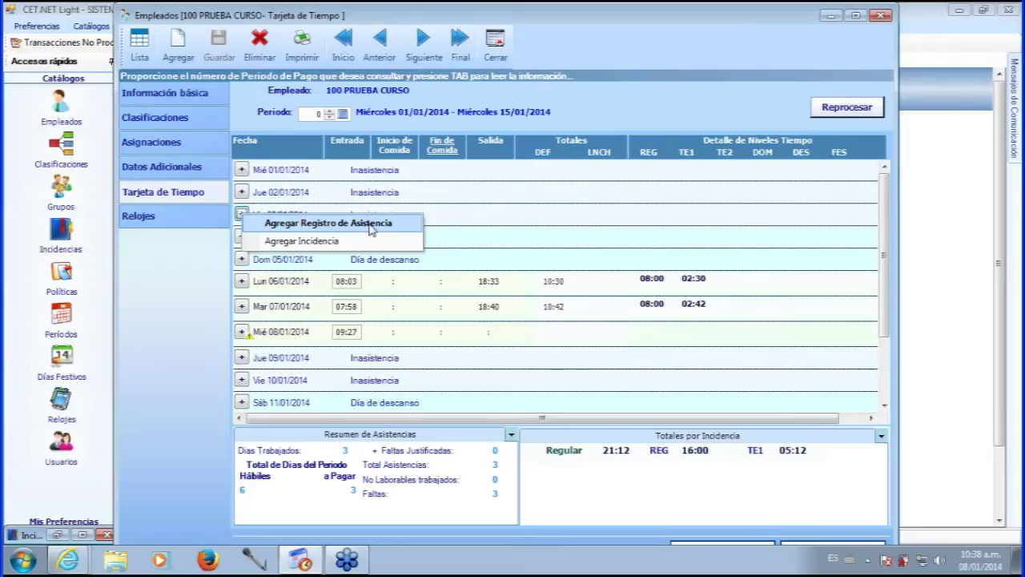
left_click(371, 230)
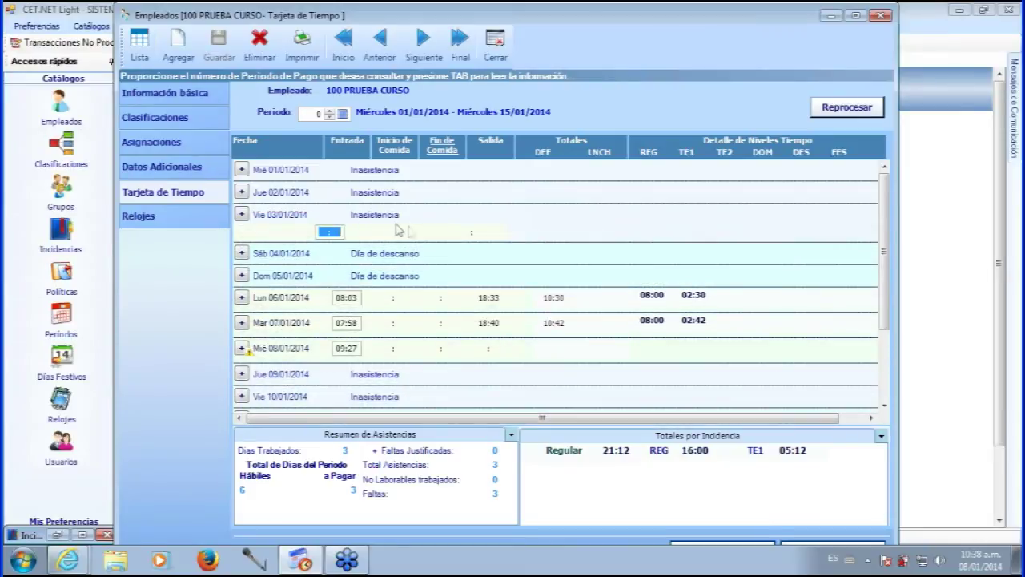
type("08:")
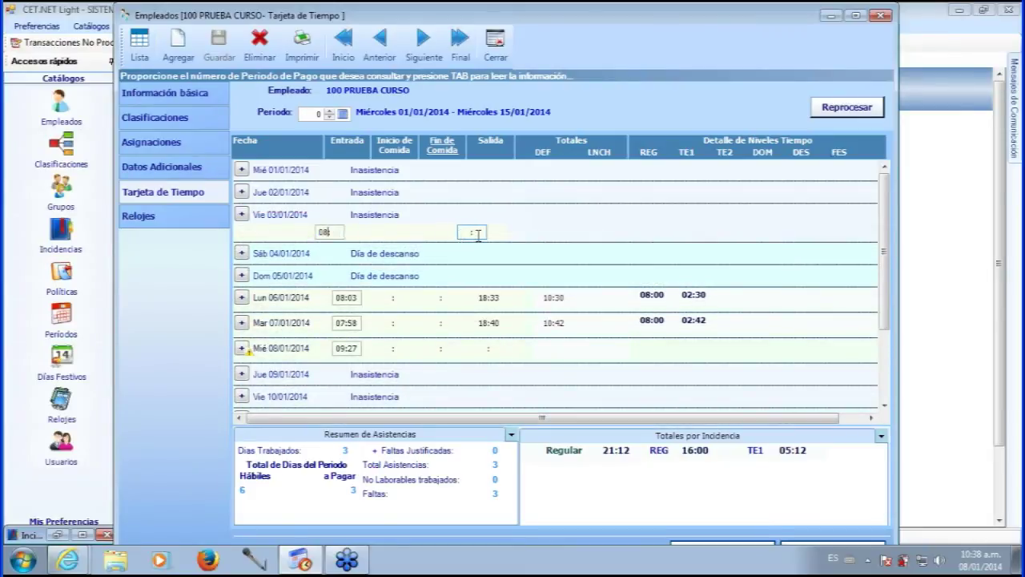
type("25")
key("Tab")
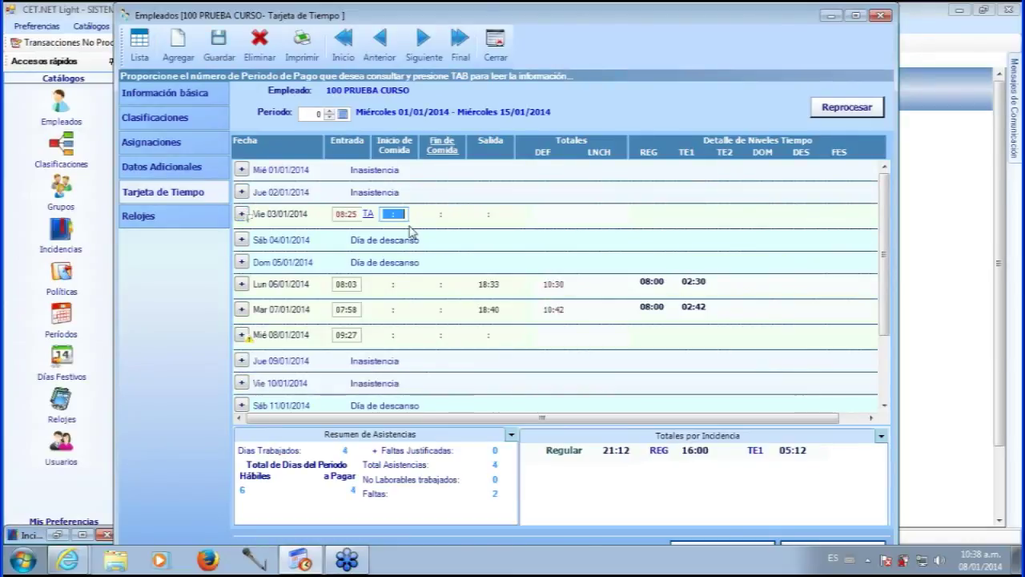
mouse_move(353, 214)
- Enter an 18:30 clock-out for Friday 03/01/2014
left_click(489, 214)
type("18:")
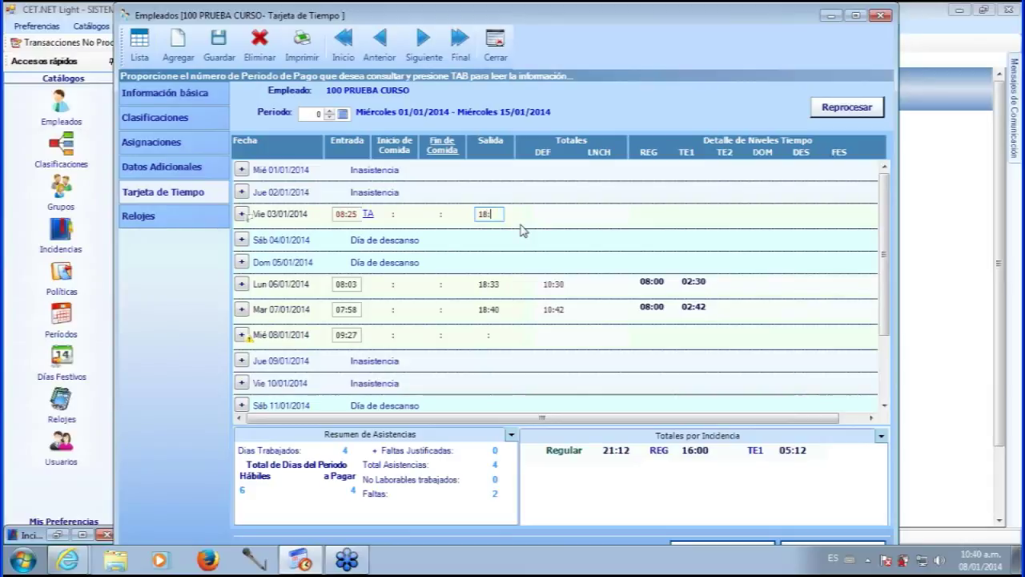
type("30")
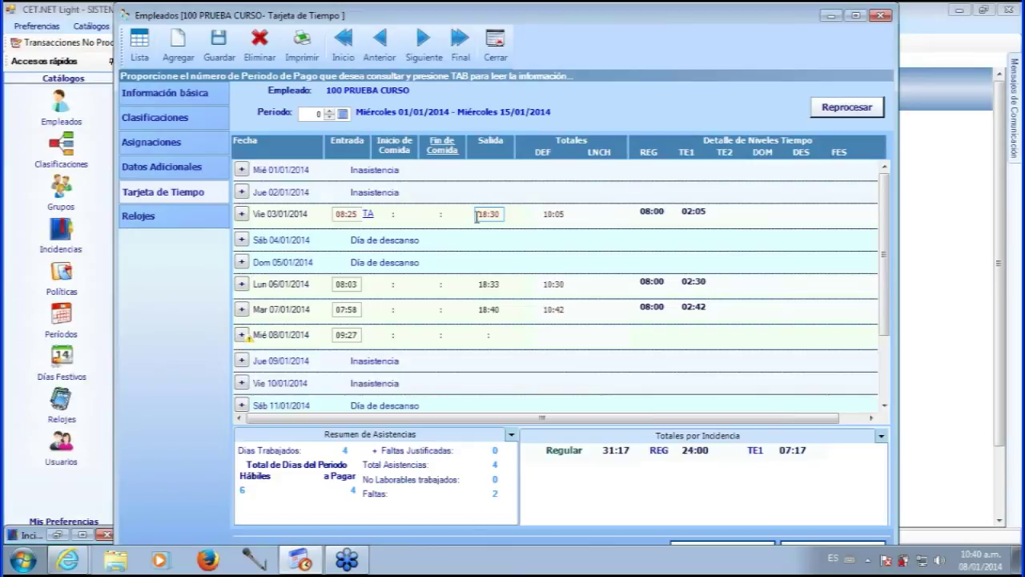
mouse_move(491, 214)
- Review the January assignments calendar and time card entries, then save employee 100's time card
left_click(161, 142)
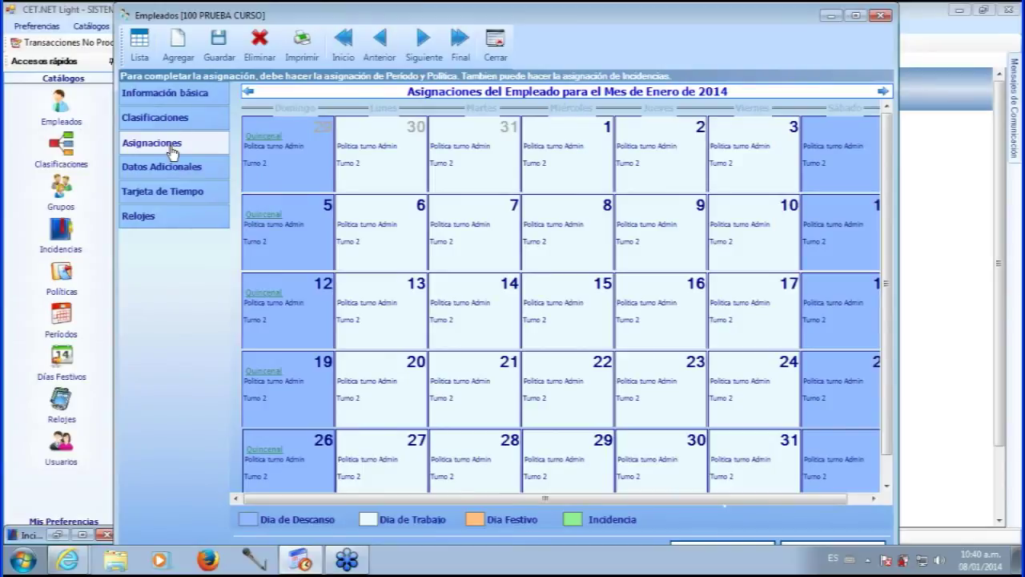
left_click(165, 197)
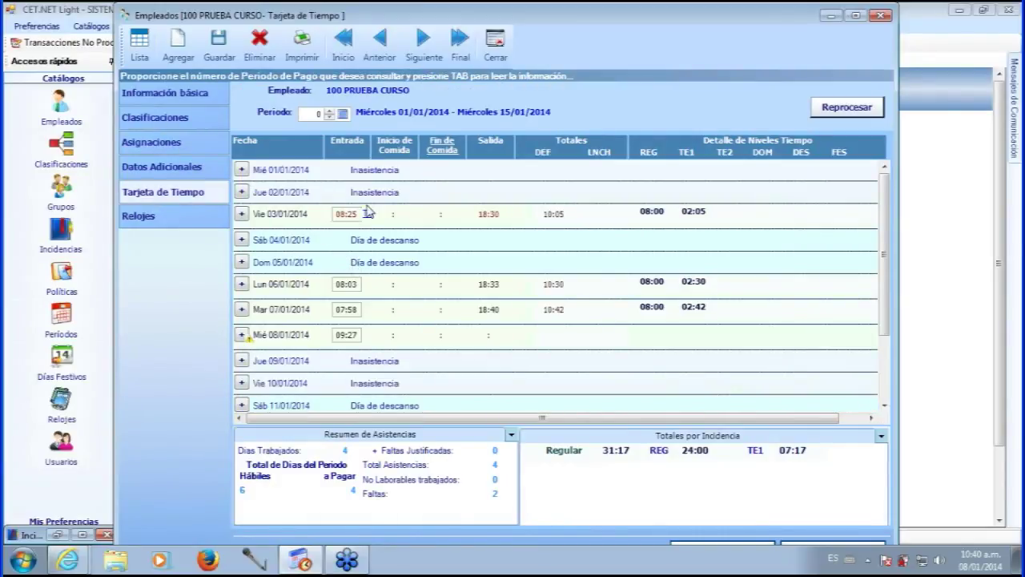
left_click(503, 290)
left_click(565, 310)
left_click(219, 58)
left_click(171, 149)
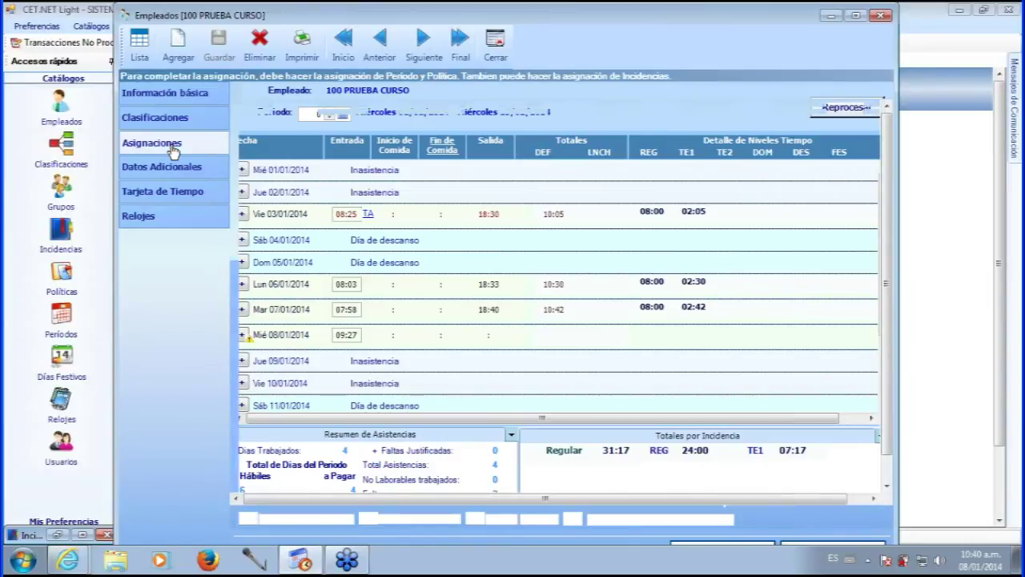
left_click(410, 57)
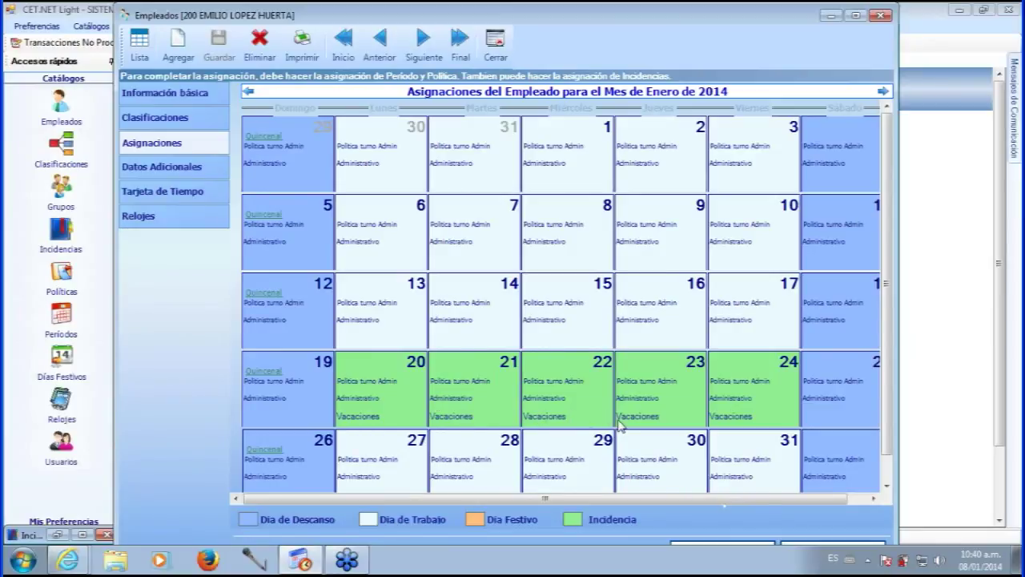
mouse_move(700, 419)
left_click(190, 197)
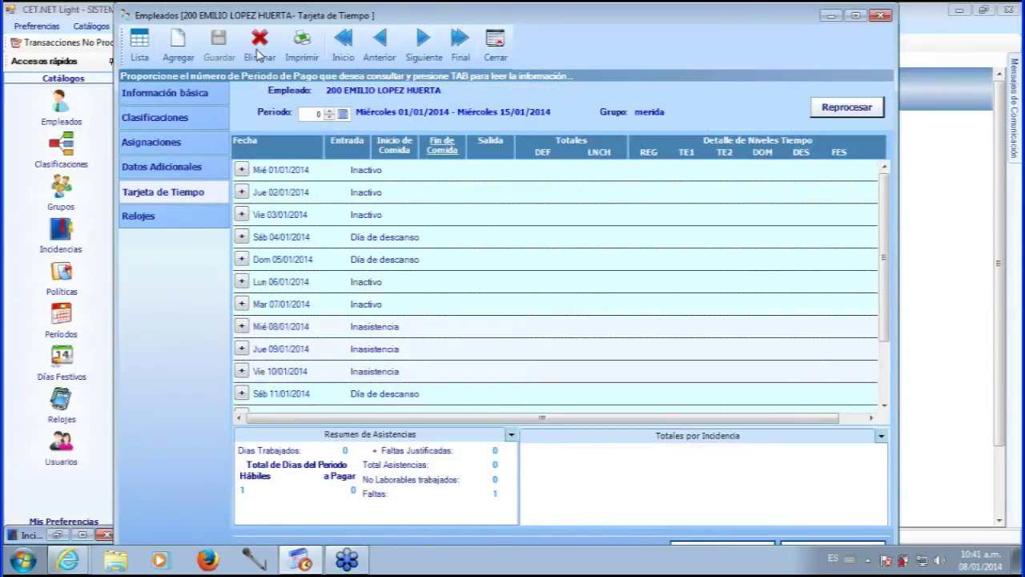
left_click(379, 44)
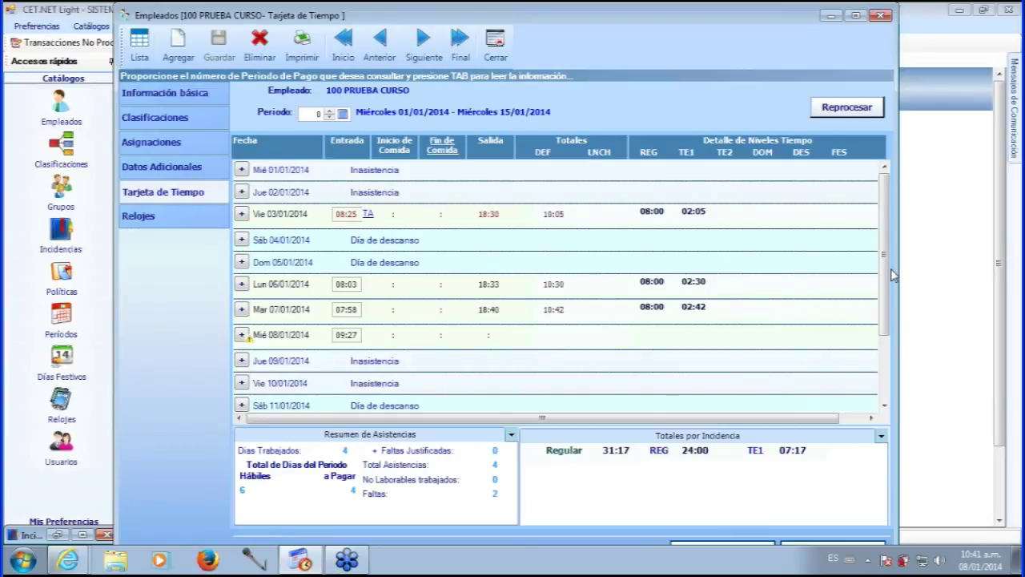
- Scroll to the top of the time card and bring up the add options for Thursday 02/01/2014
left_click_drag(887, 276, 885, 328)
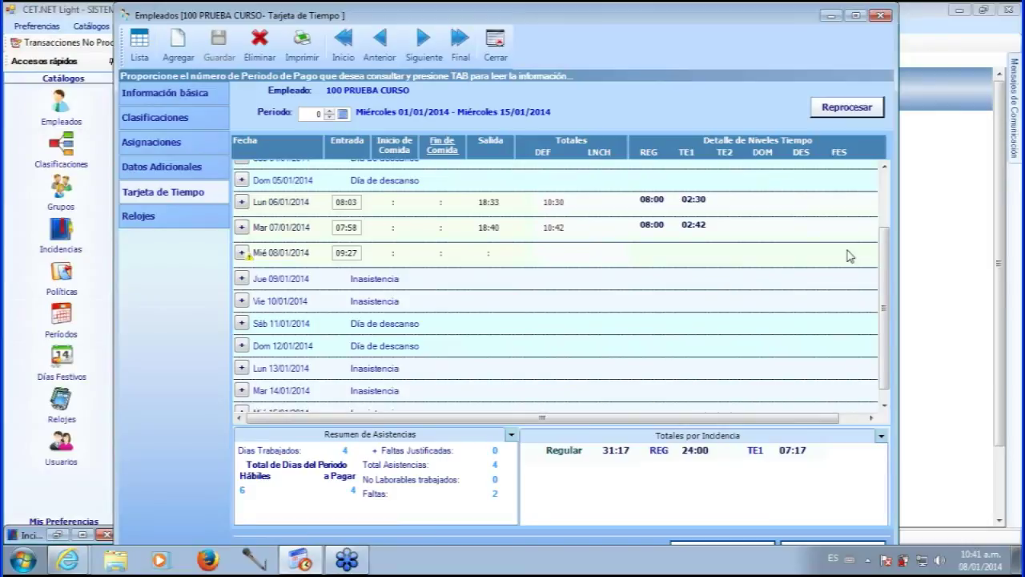
scroll(846, 208, "up", 3)
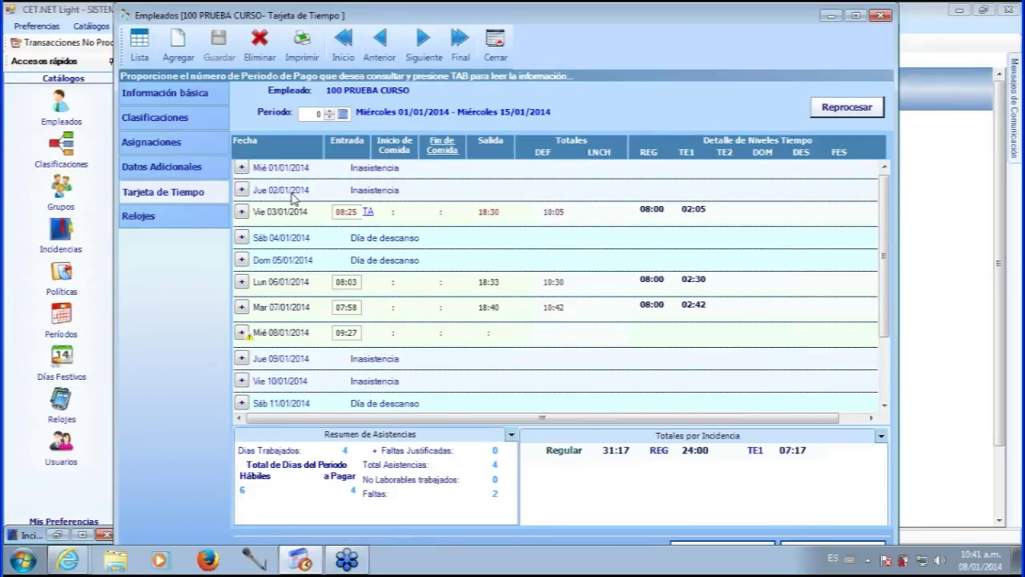
left_click(239, 193)
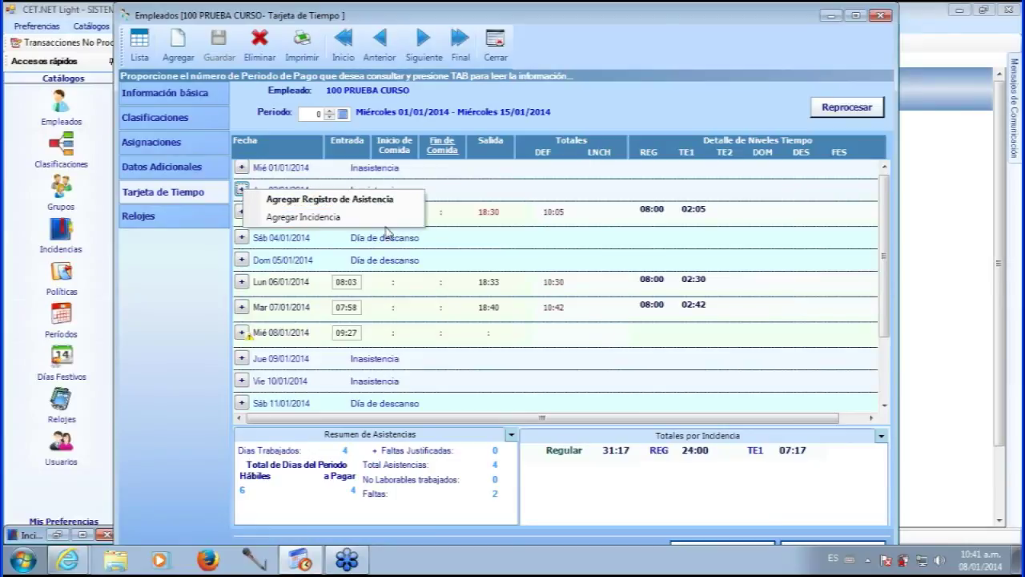
- Add an incidence to 02/01/2014 and select Permiso as its type
left_click(352, 221)
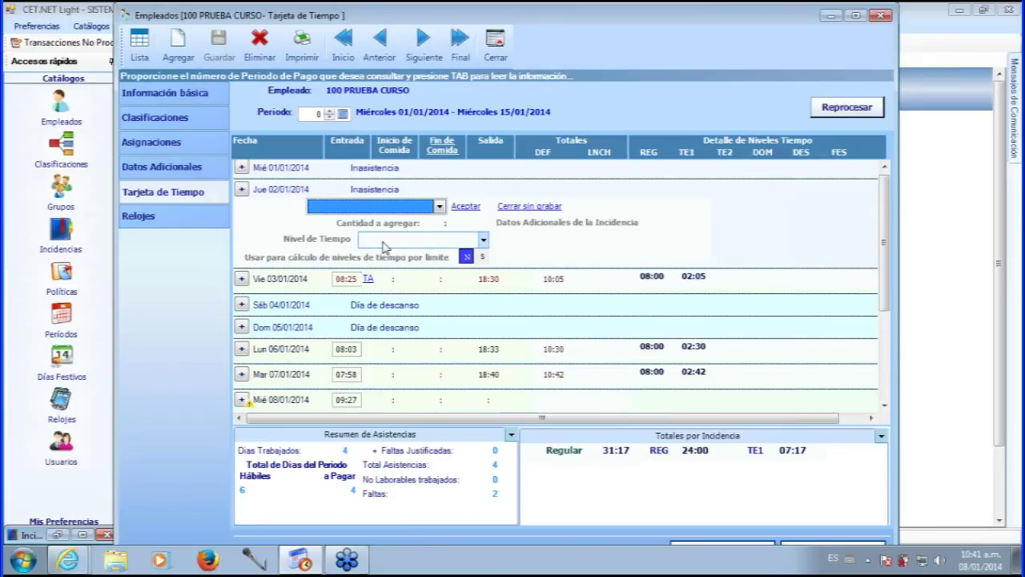
left_click(439, 207)
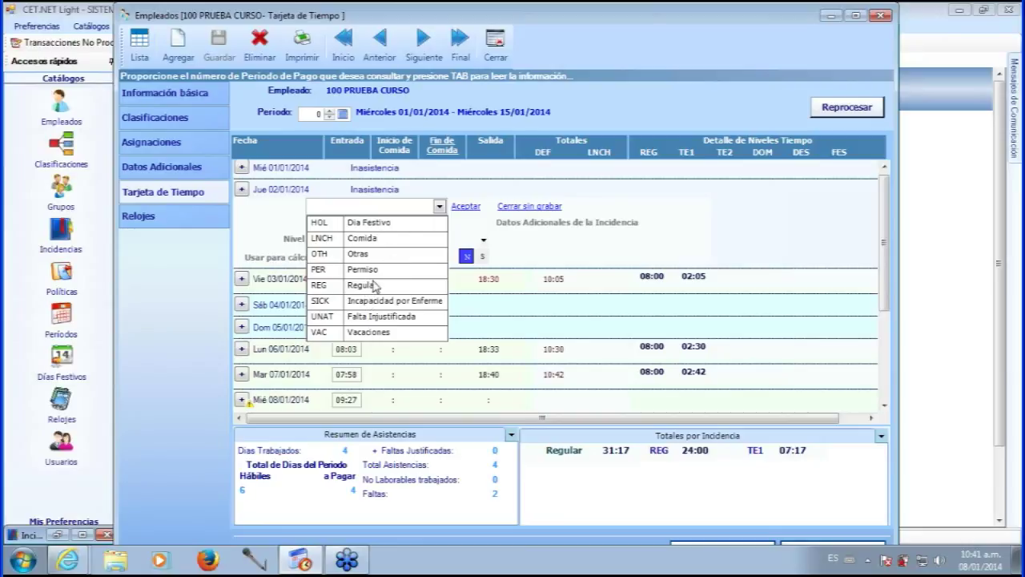
left_click(372, 270)
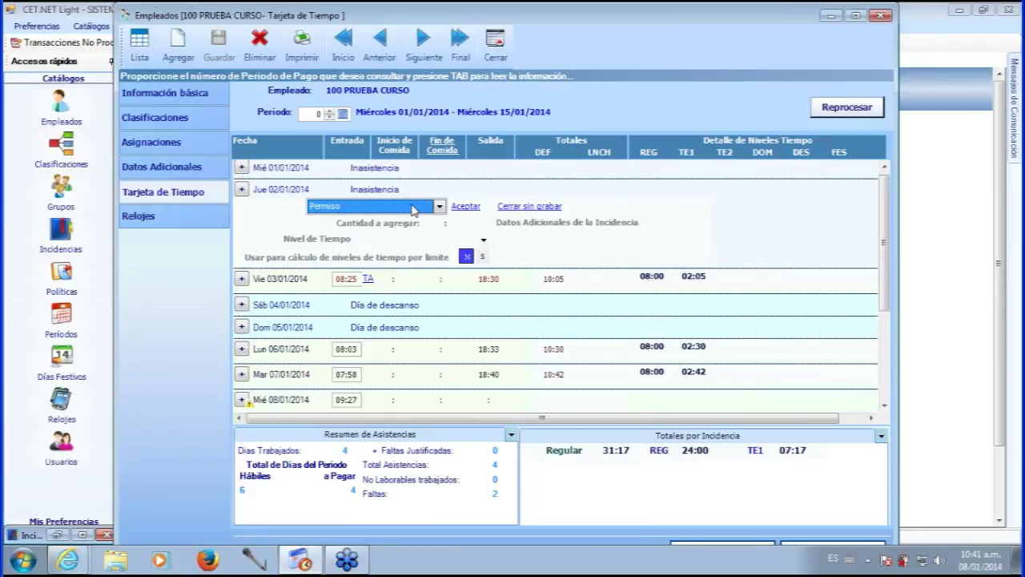
left_click(438, 224)
left_click(59, 534)
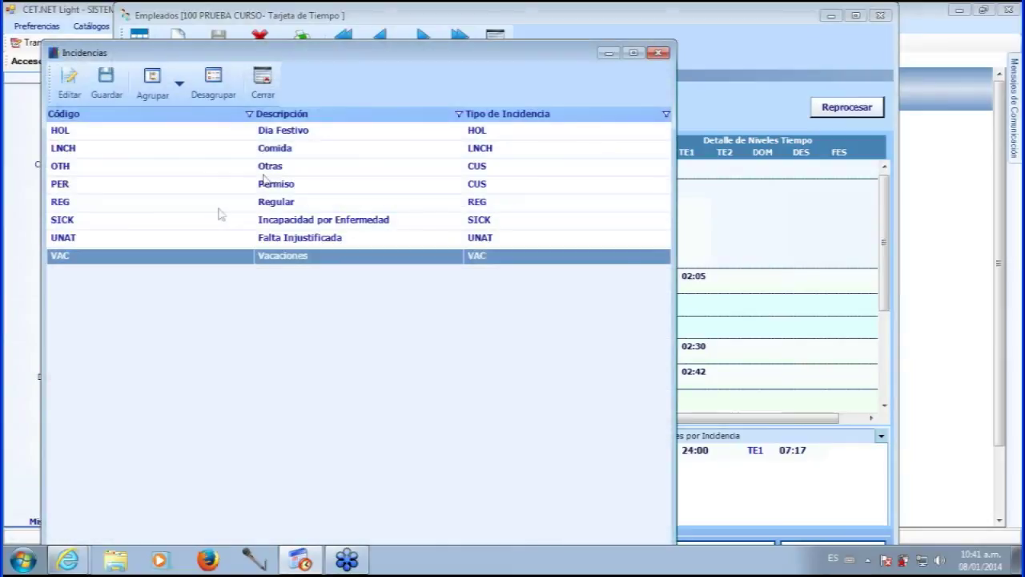
double_click(281, 189)
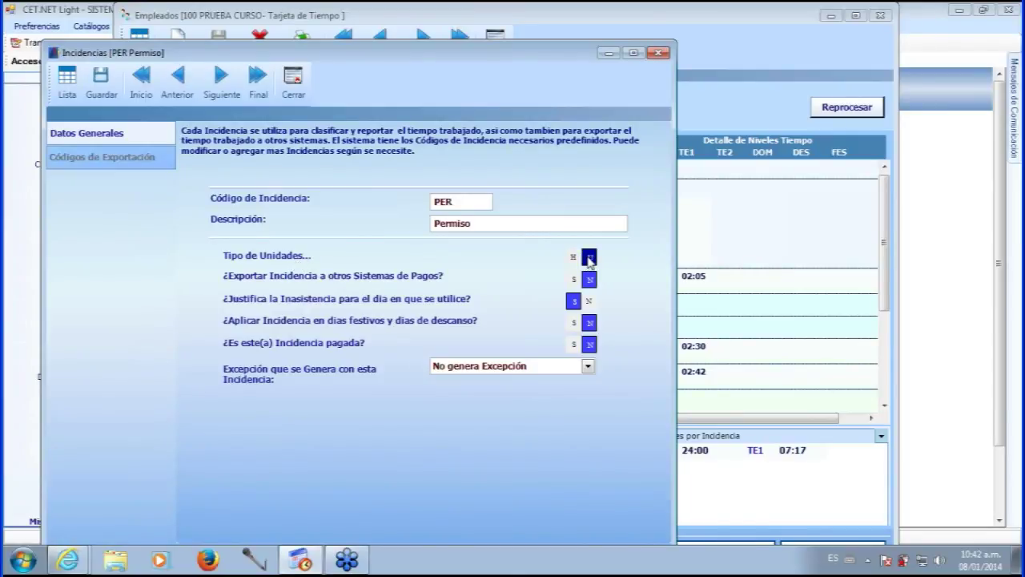
left_click(609, 53)
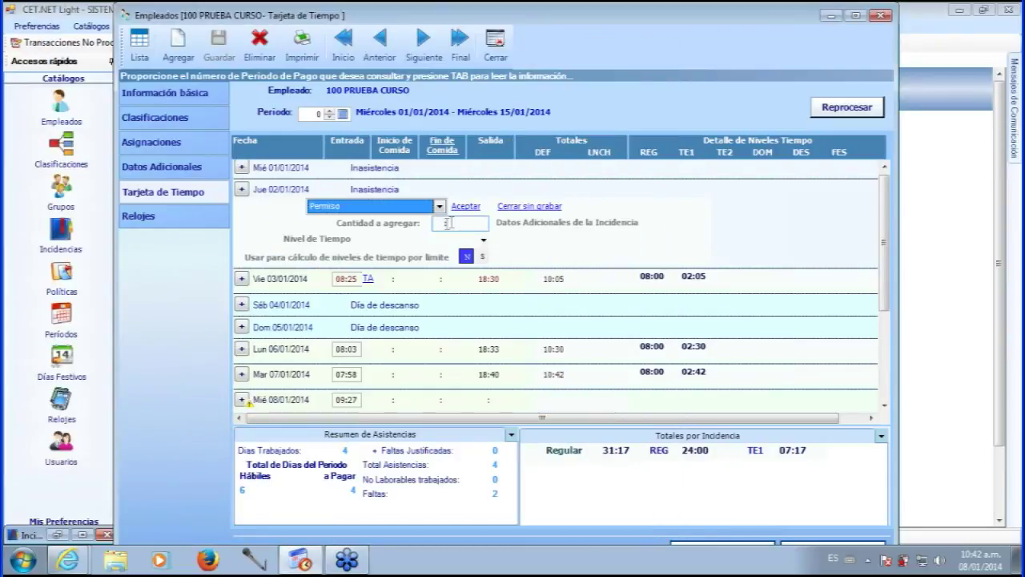
- Give the Permiso a quantity of 1.00 at Tiempo Regular level, leaving the limit option at N
left_click(447, 223)
type("1")
left_click(499, 238)
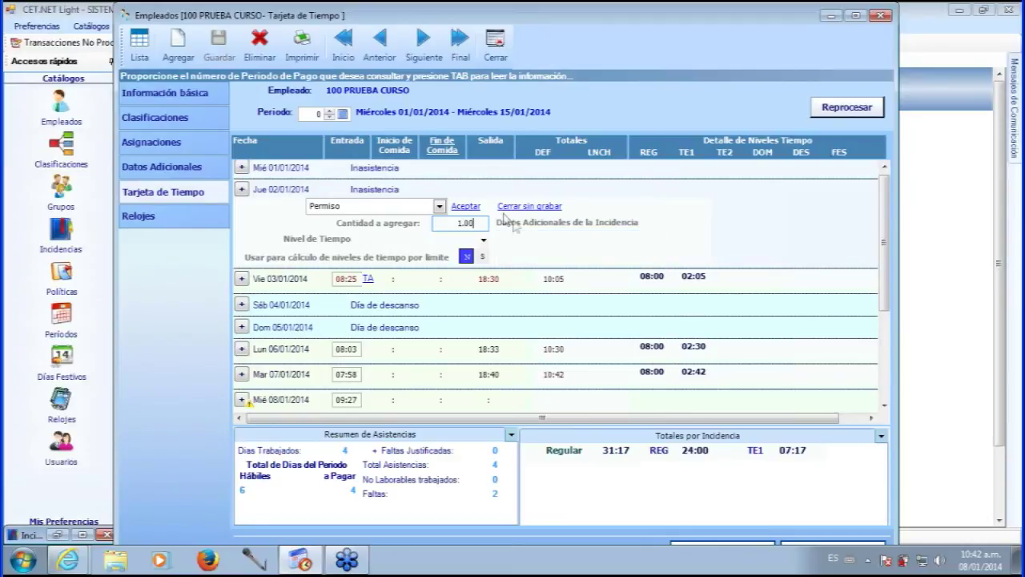
type("00")
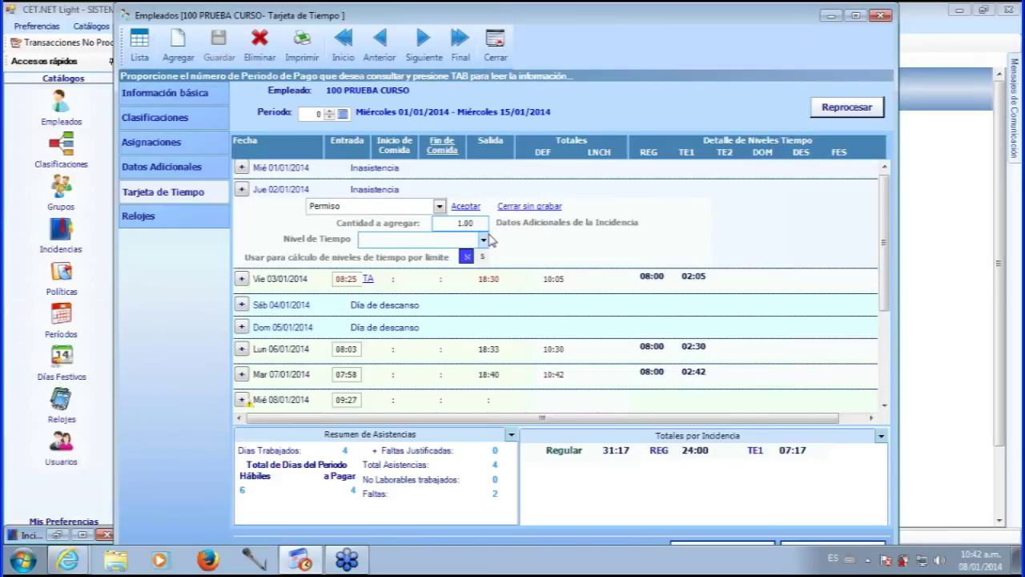
left_click(483, 239)
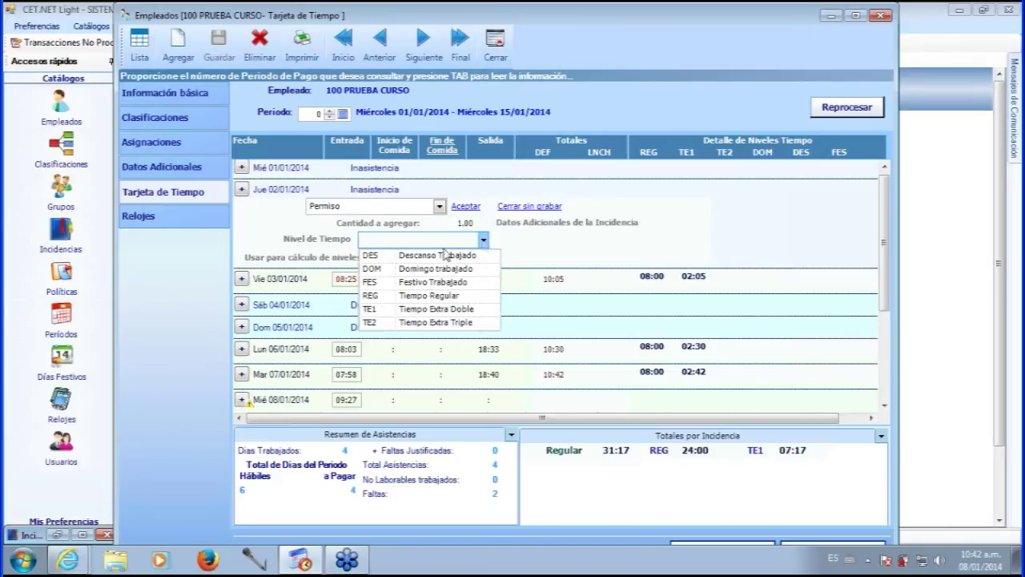
left_click(448, 296)
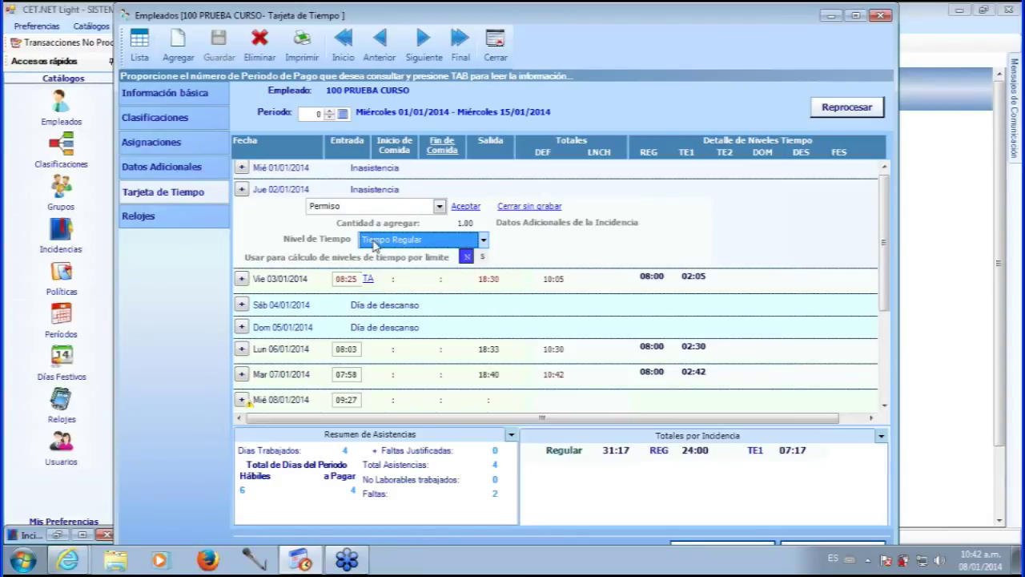
left_click(466, 257)
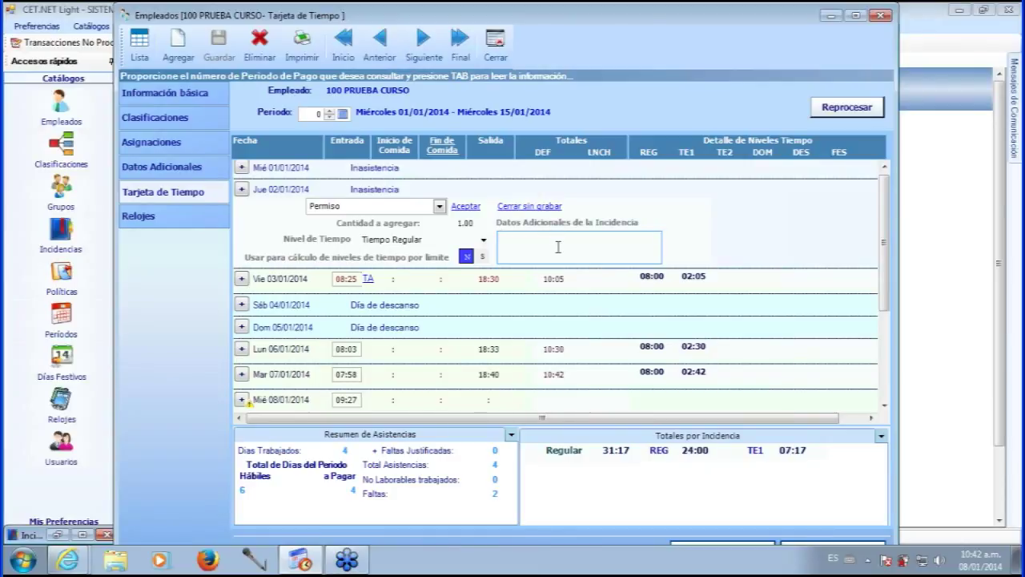
left_click(520, 237)
- Save the 1.00 Permiso incidence and scroll the time card to review it
left_click(466, 206)
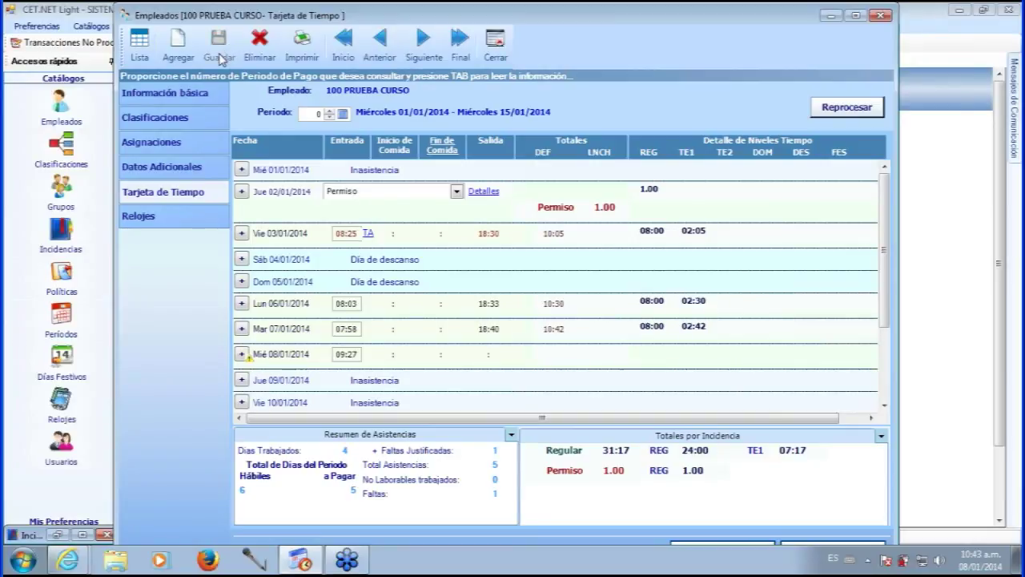
mouse_move(884, 215)
left_mouse_down()
mouse_move(885, 235)
mouse_move(884, 213)
left_mouse_up()
scroll(884, 260, "down", 3)
scroll(887, 255, "up", 2)
- On the Relojes tab, assign clock 1 - Reloj Checador to employee 100
left_click(155, 224)
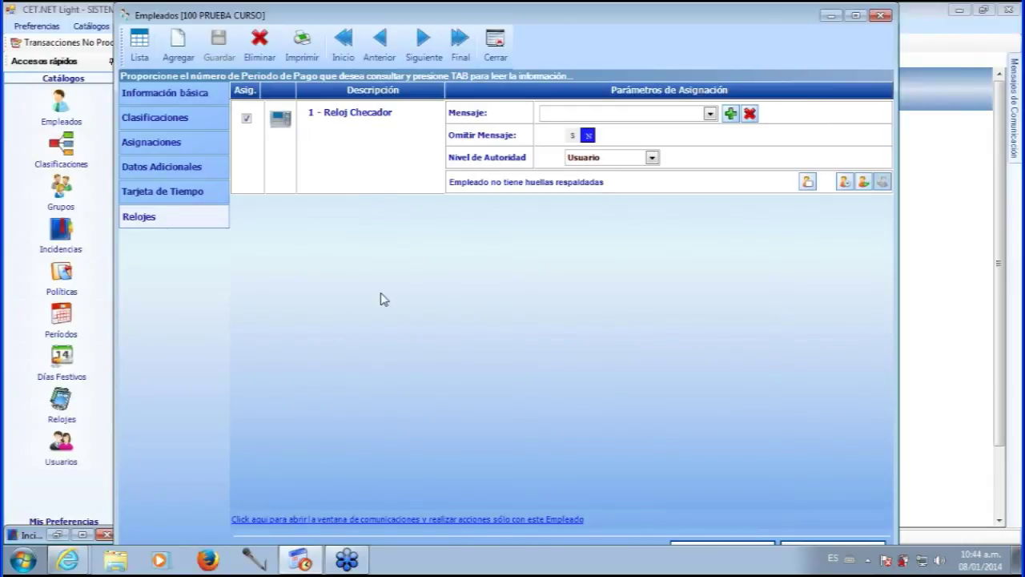
left_click(247, 118)
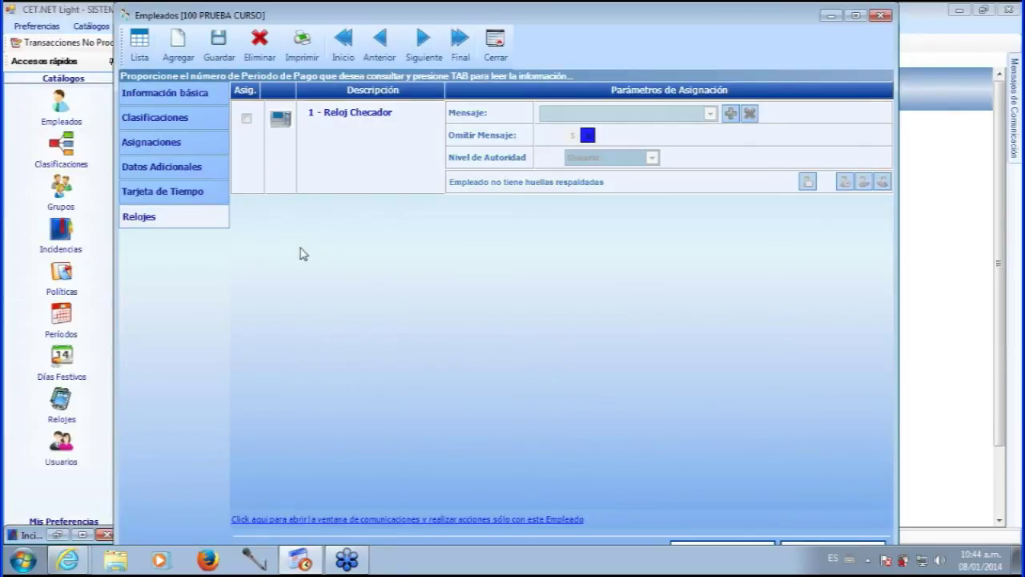
left_click(246, 119)
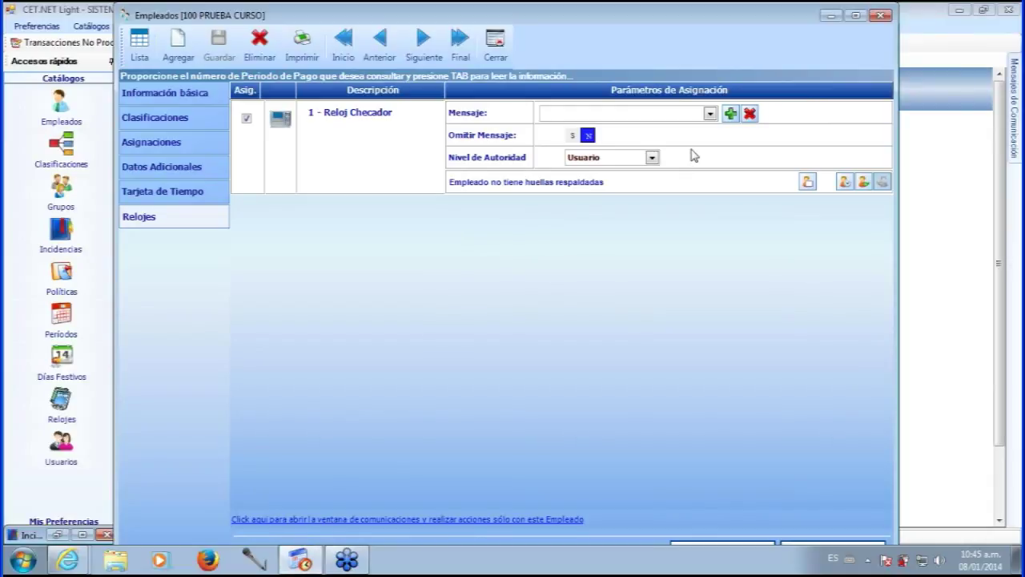
- Choose PRUEBA CURSO as the clock's message
left_click(710, 114)
left_click(709, 114)
left_click(709, 114)
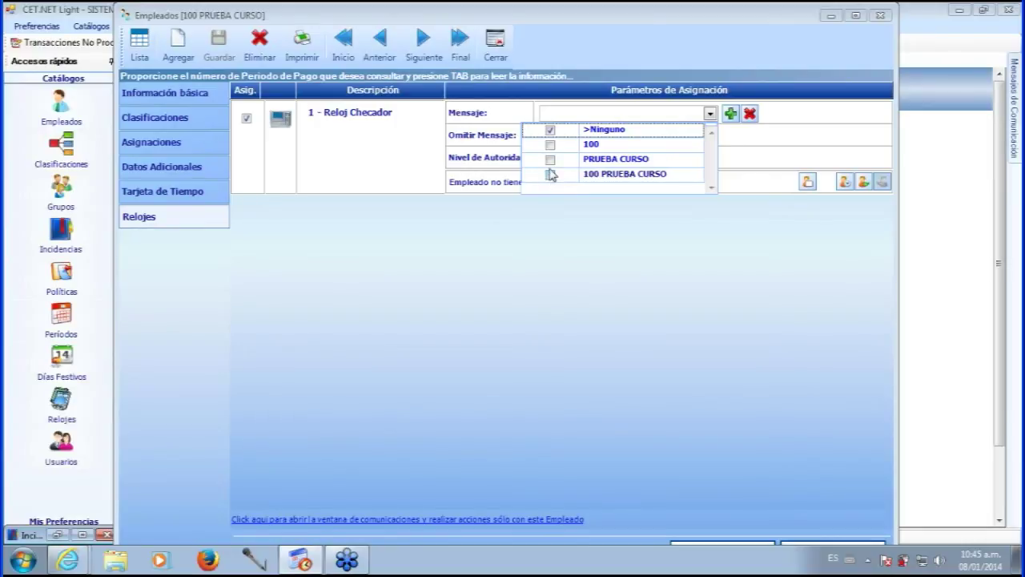
left_click(551, 174)
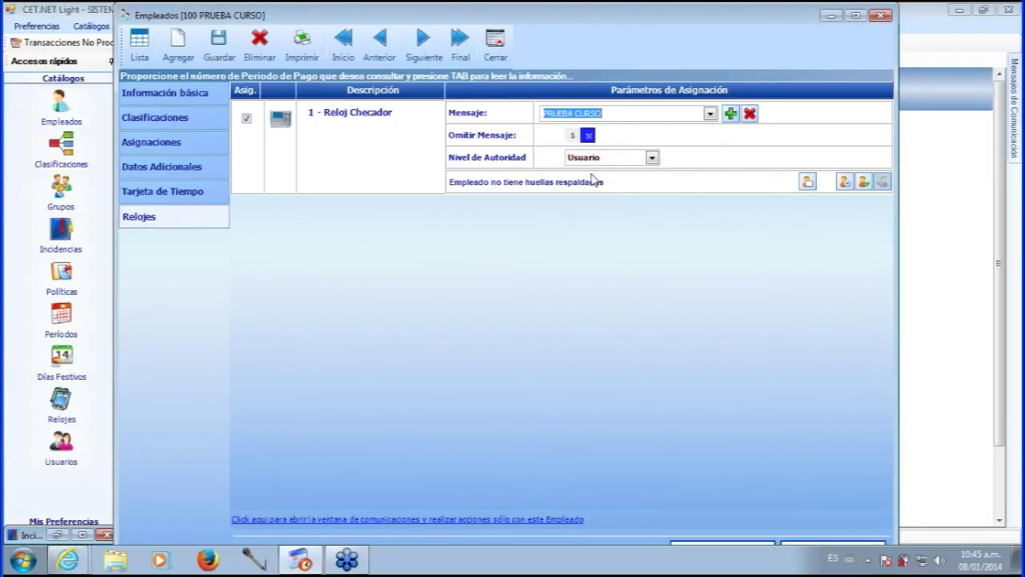